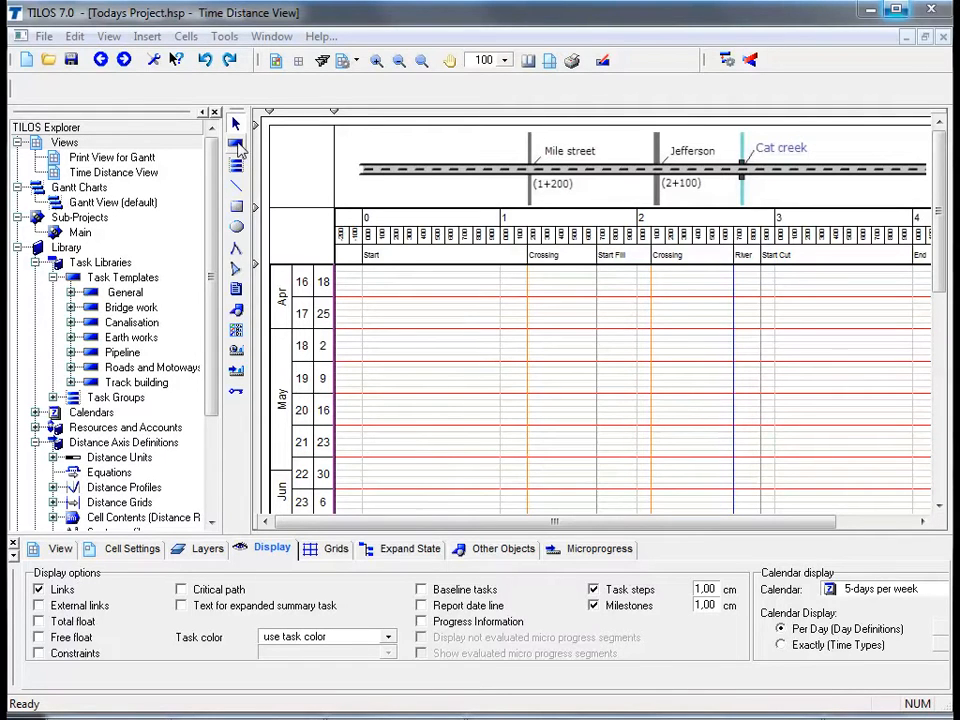
- Start adding a new task and choose the Clear & Fences template from the Pipeline group
click(238, 148)
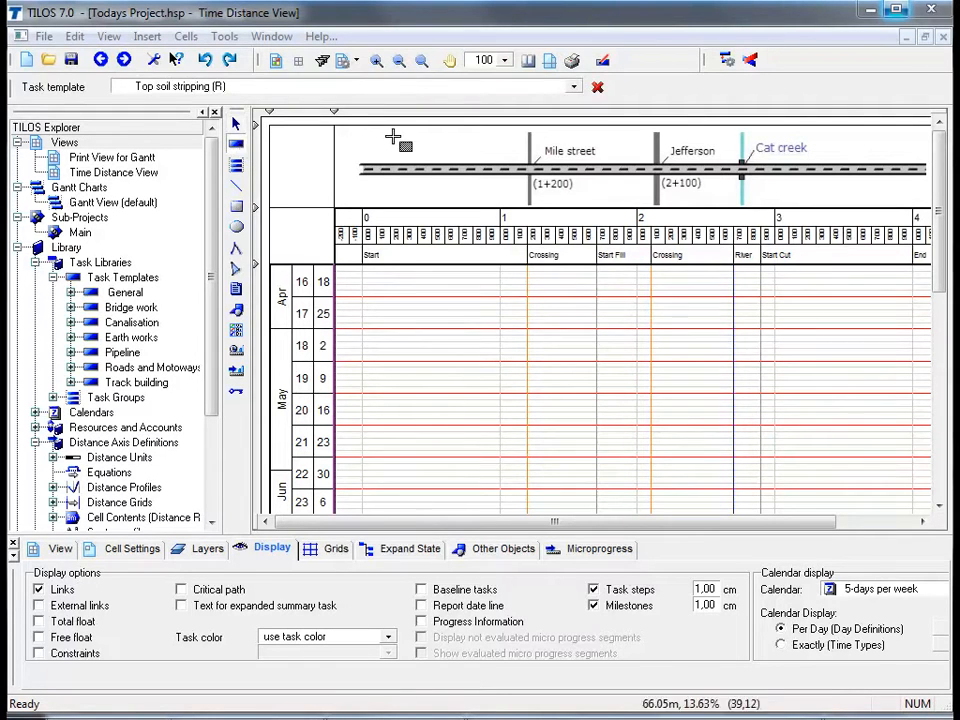
click(574, 88)
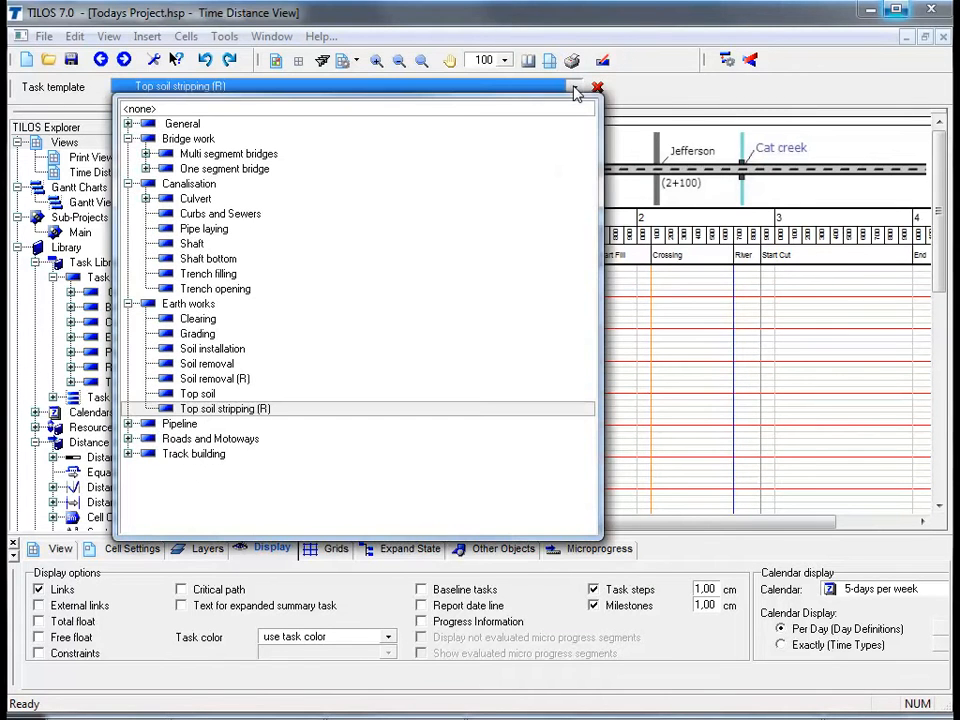
click(146, 154)
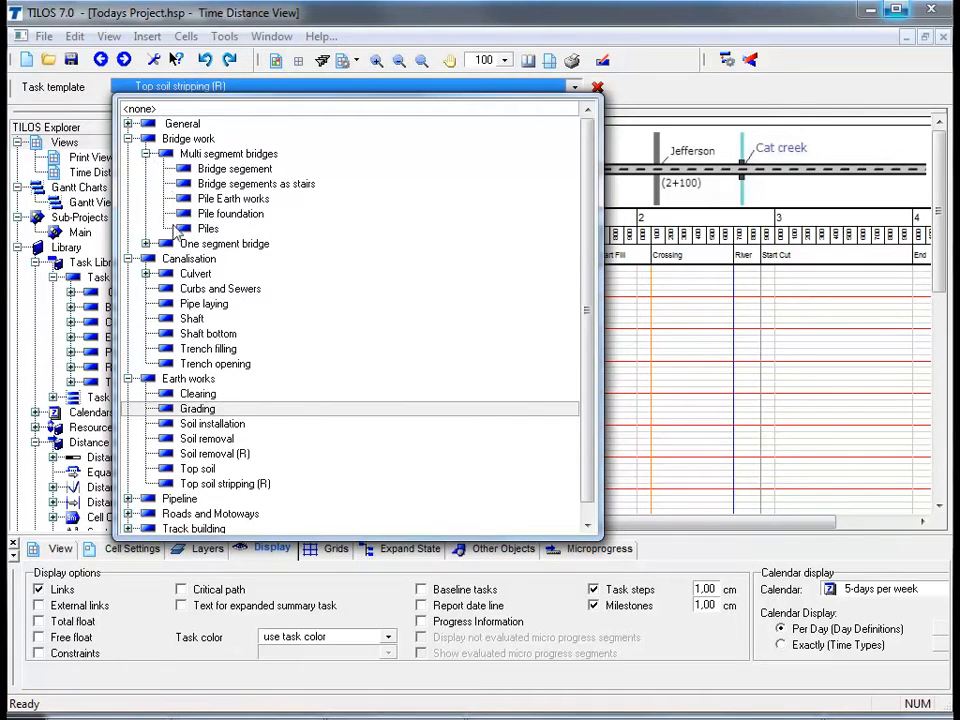
click(128, 259)
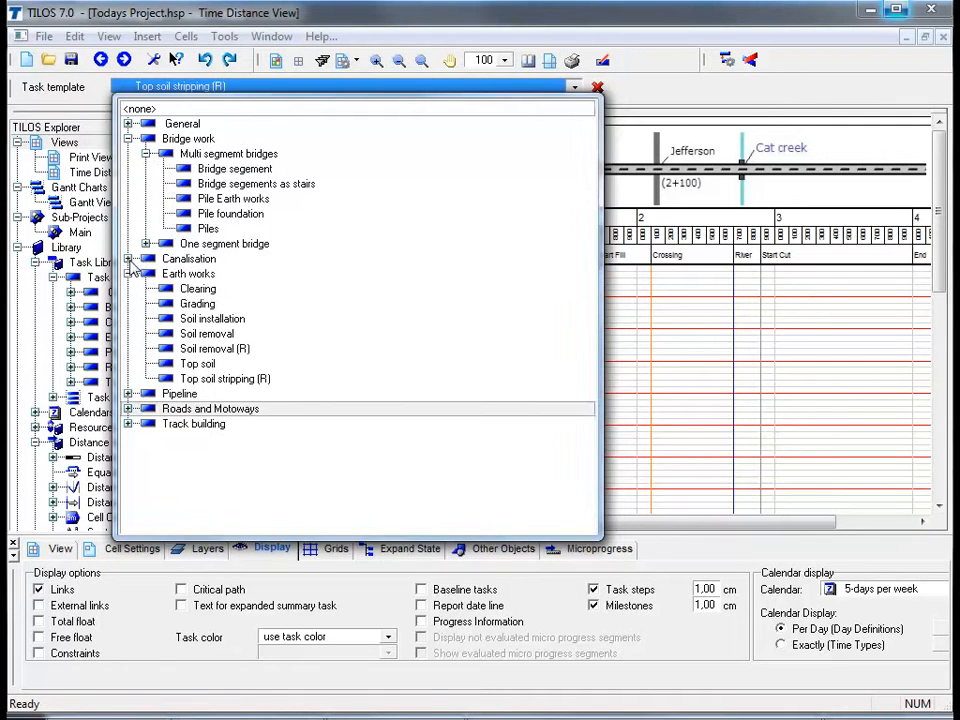
click(128, 394)
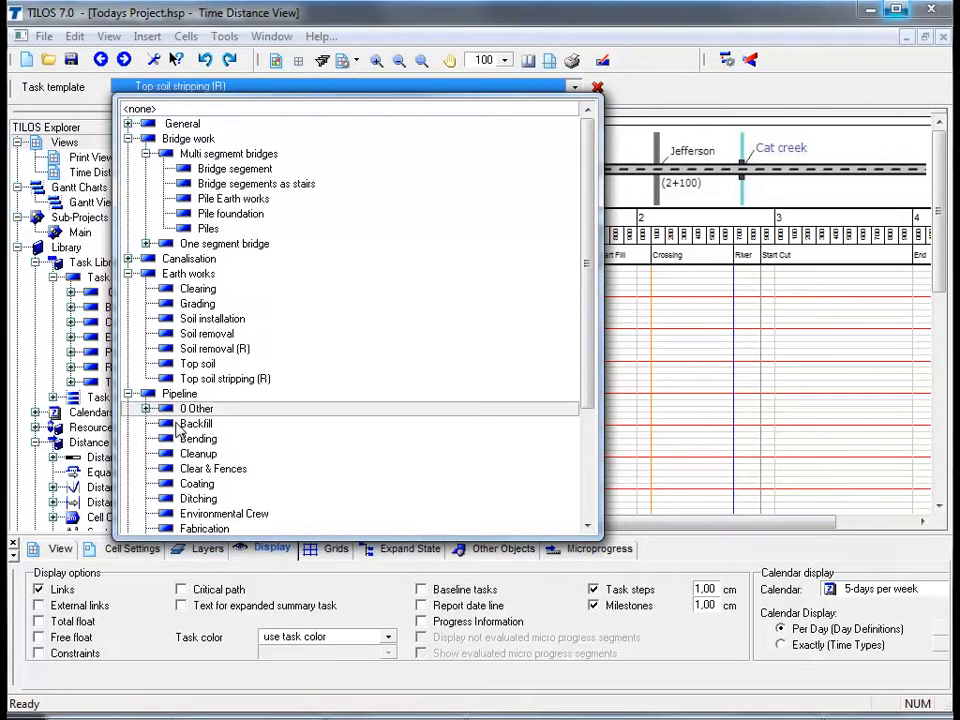
click(184, 470)
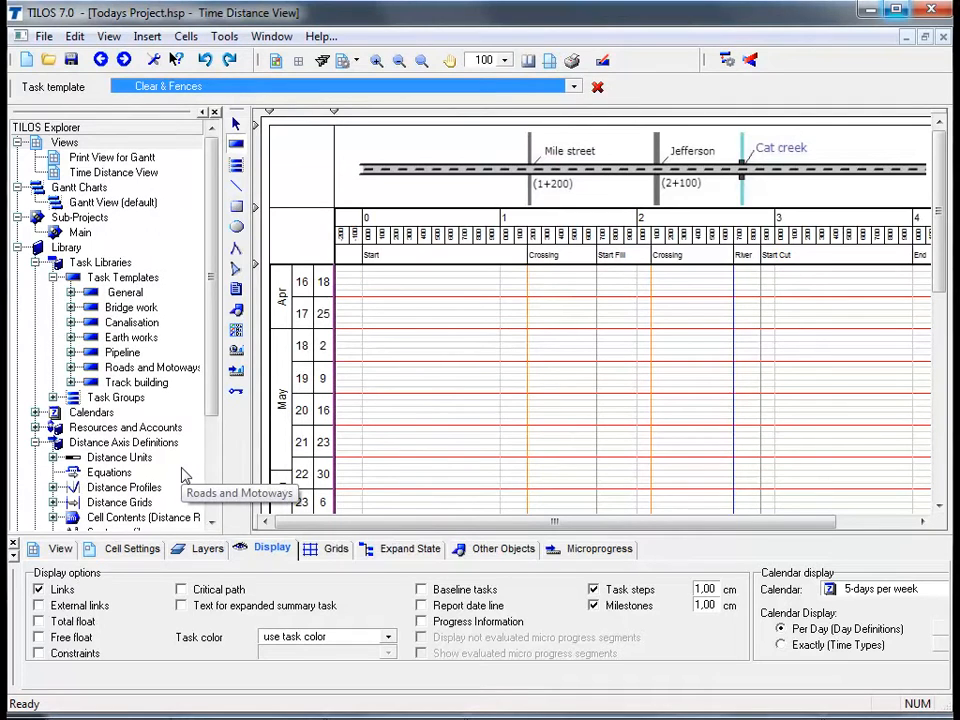
- Clear the task template and draw a task from distance 0 on 25.04.2011 to distance 2.700 on 16.05.2011
click(576, 88)
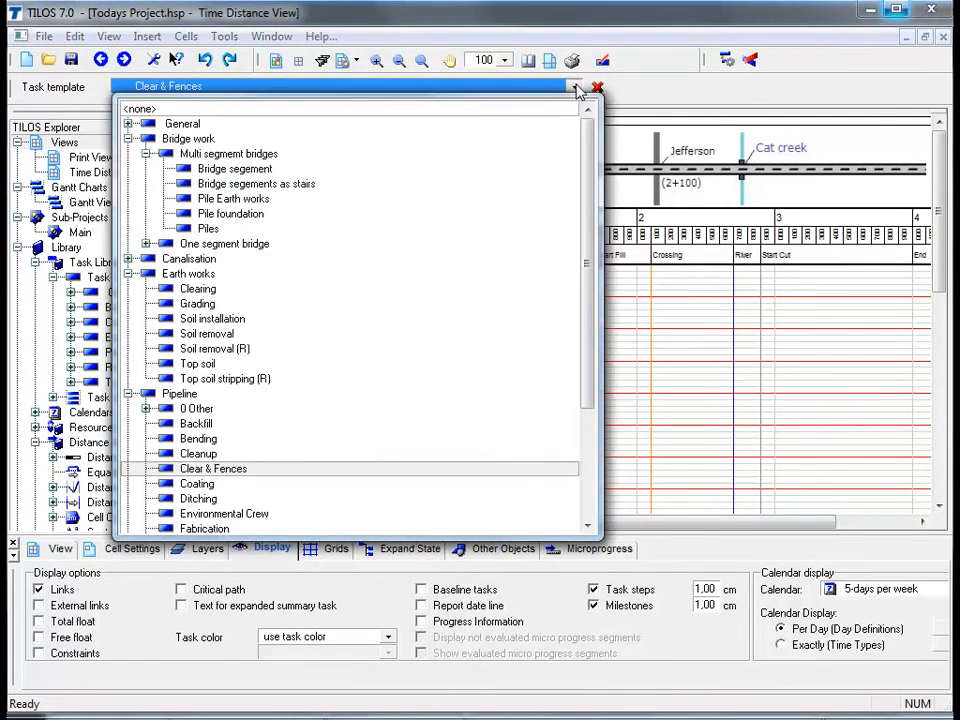
click(525, 109)
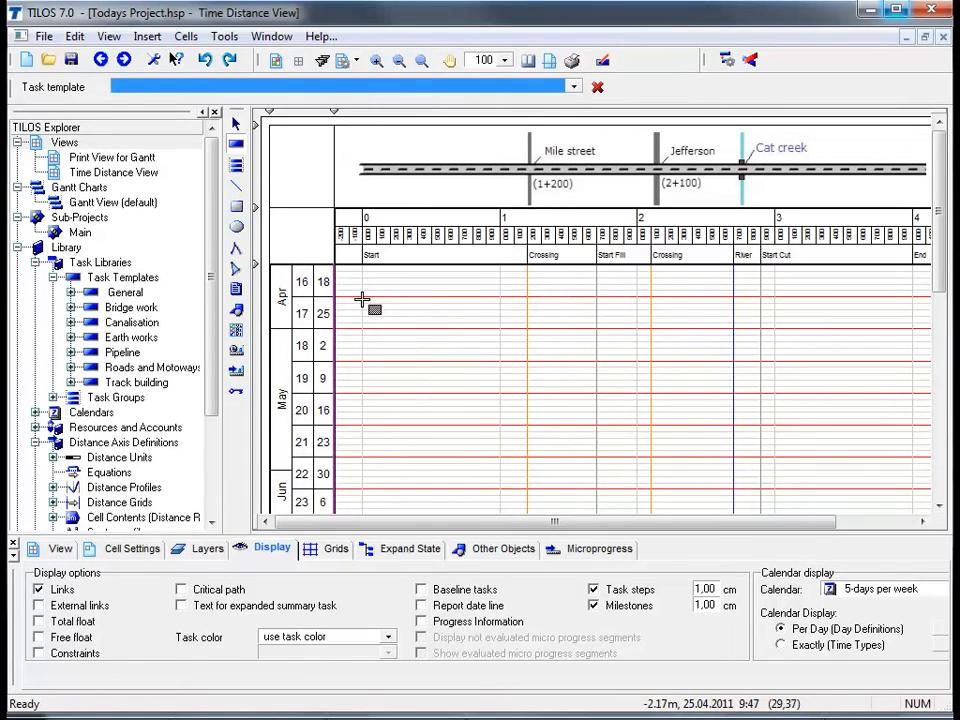
drag(362, 299, 733, 398)
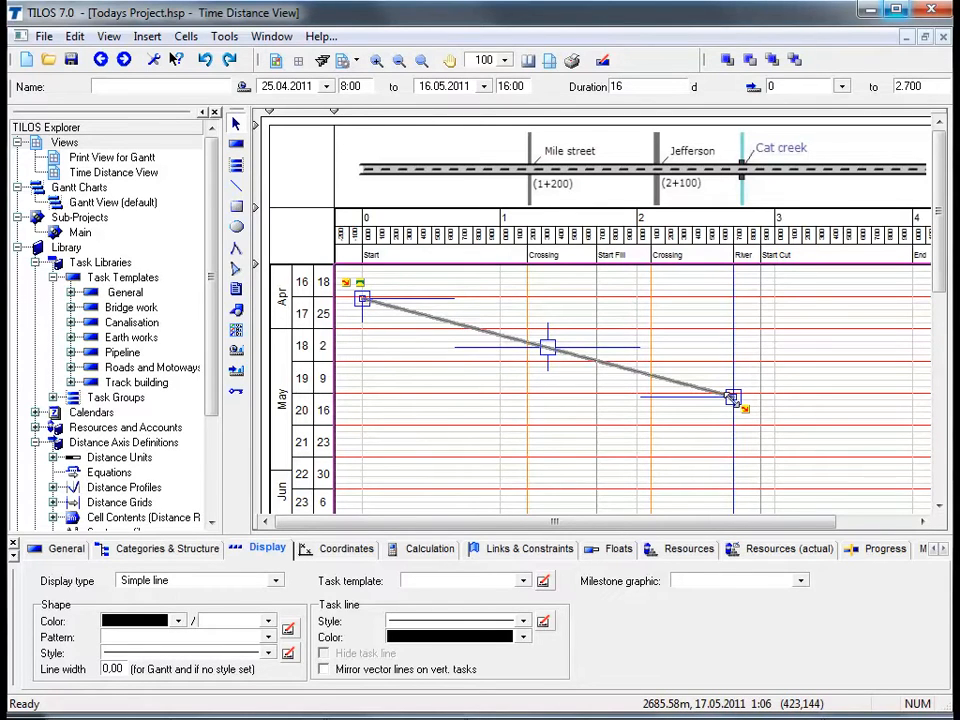
click(634, 308)
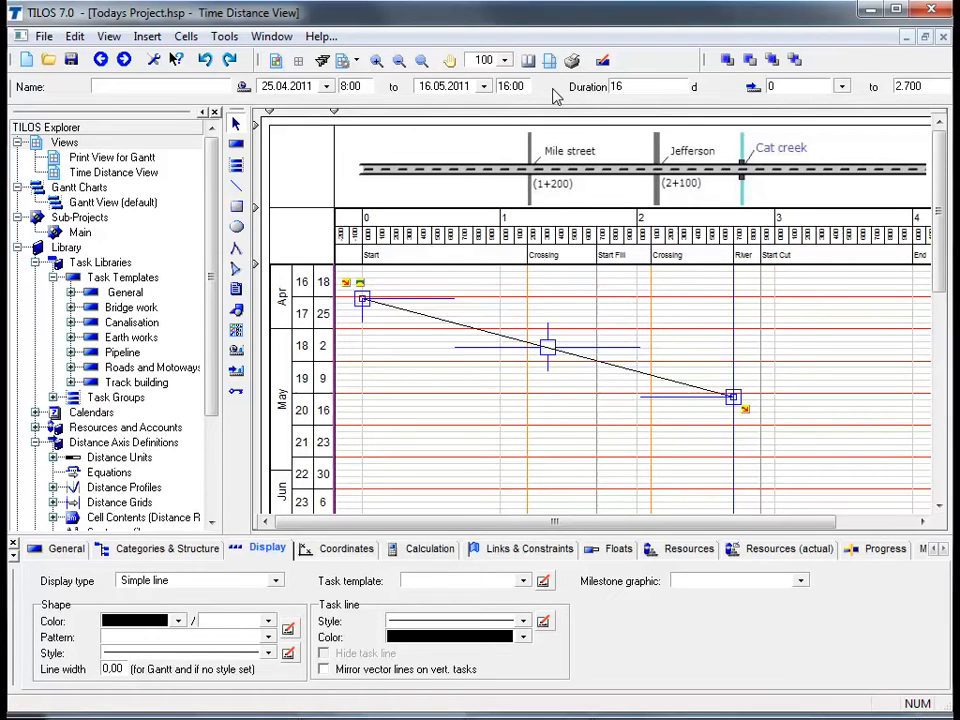
- Set the new task's duration to 20 days and its end distance to 2.800
double_click(616, 87)
text(20)
key(Return)
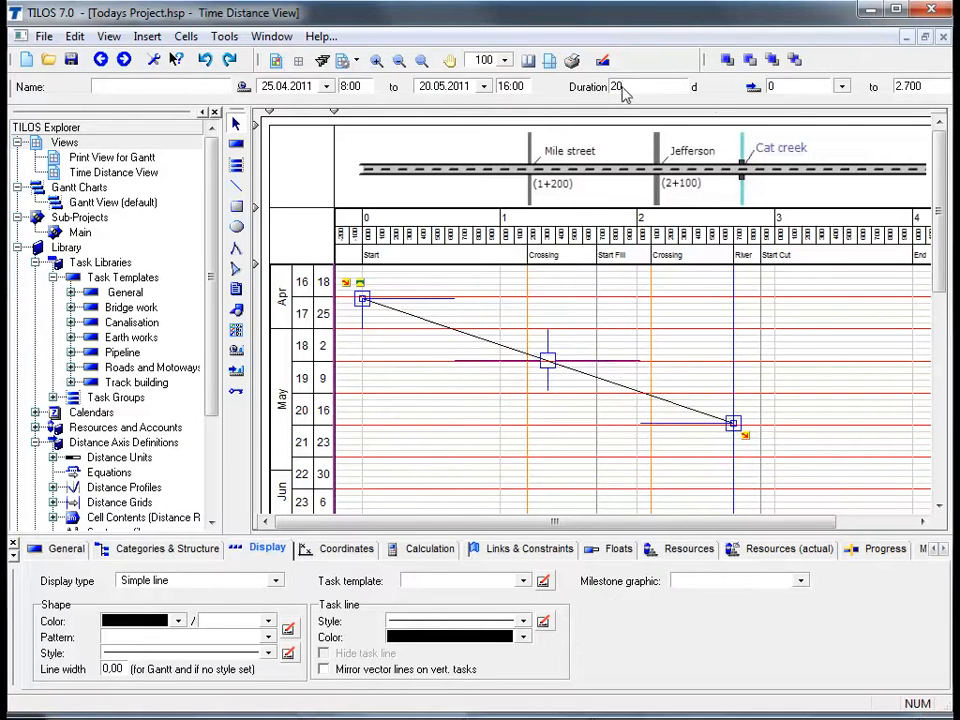
double_click(931, 88)
text(2800)
key(Return)
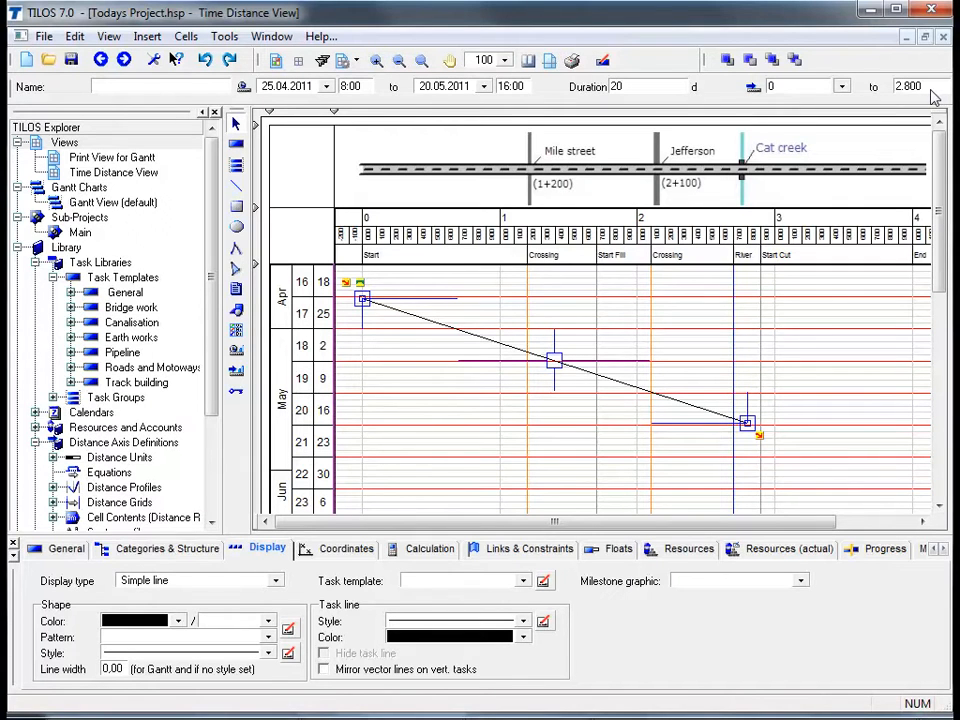
- Reshape the task graphically in the diagram to end on 16.05.2011 at distance 2.700
click(708, 406)
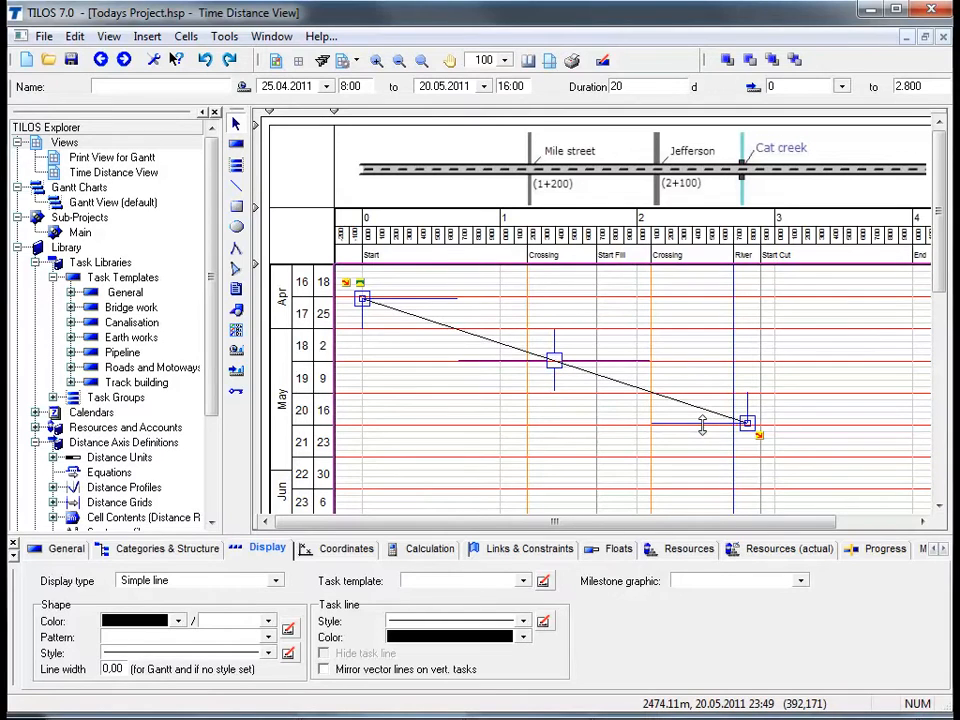
drag(702, 425, 704, 401)
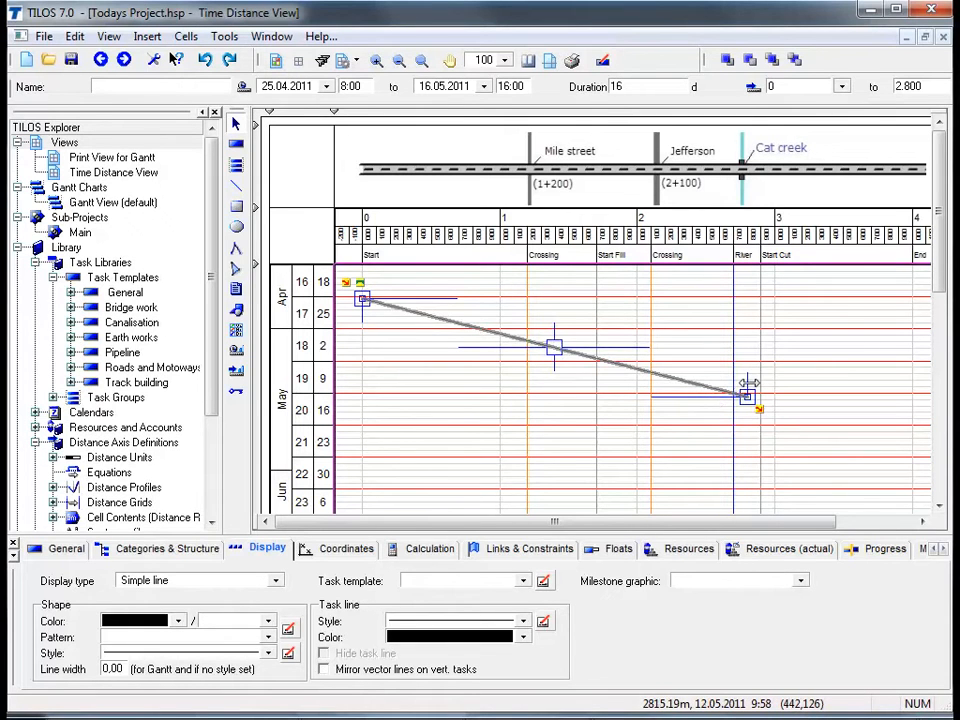
drag(746, 383, 734, 383)
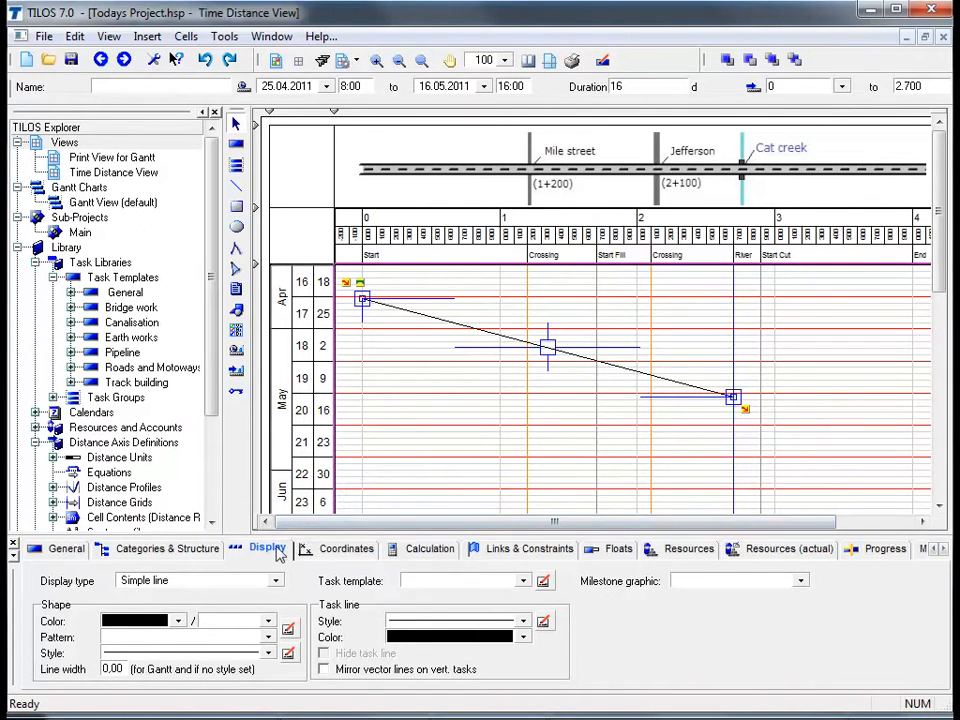
- Name the selected task "Top soil stripping"
click(74, 554)
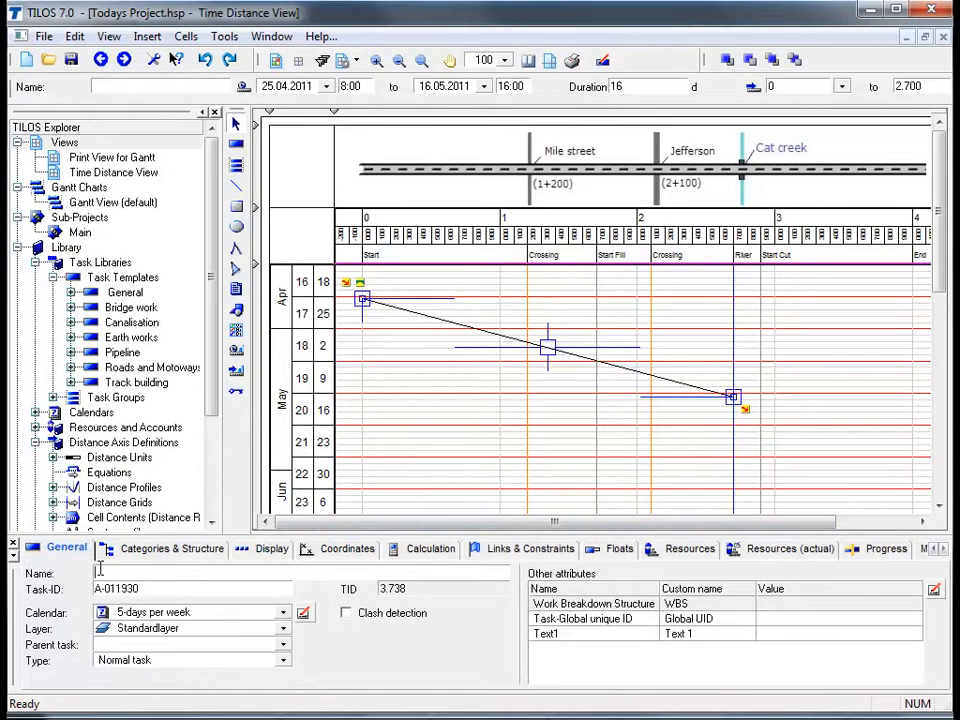
text(Top soil stripping)
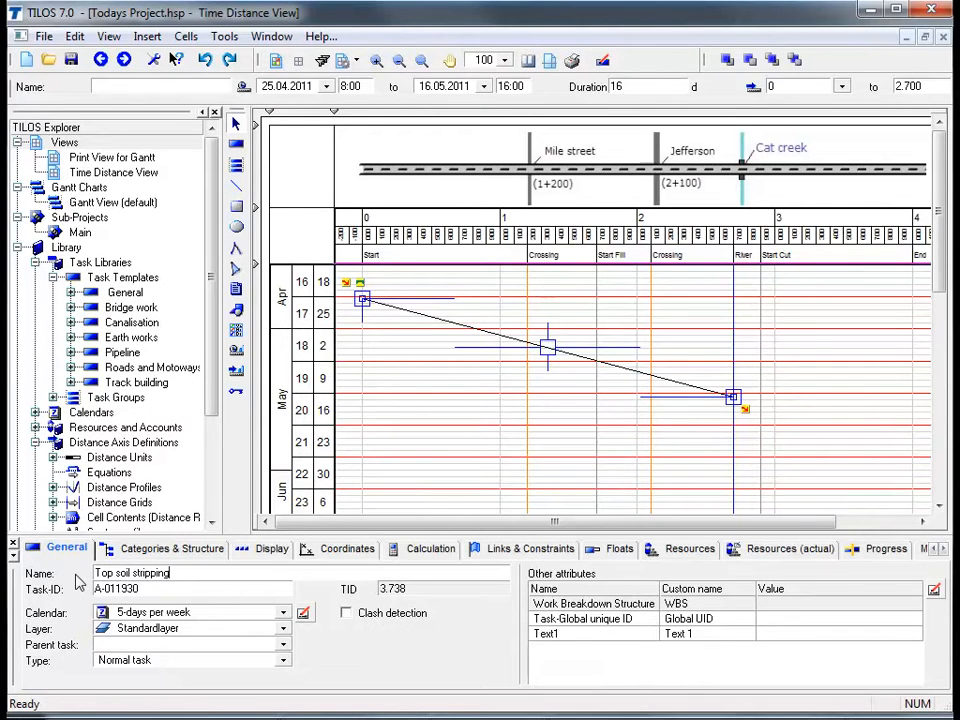
key(Return)
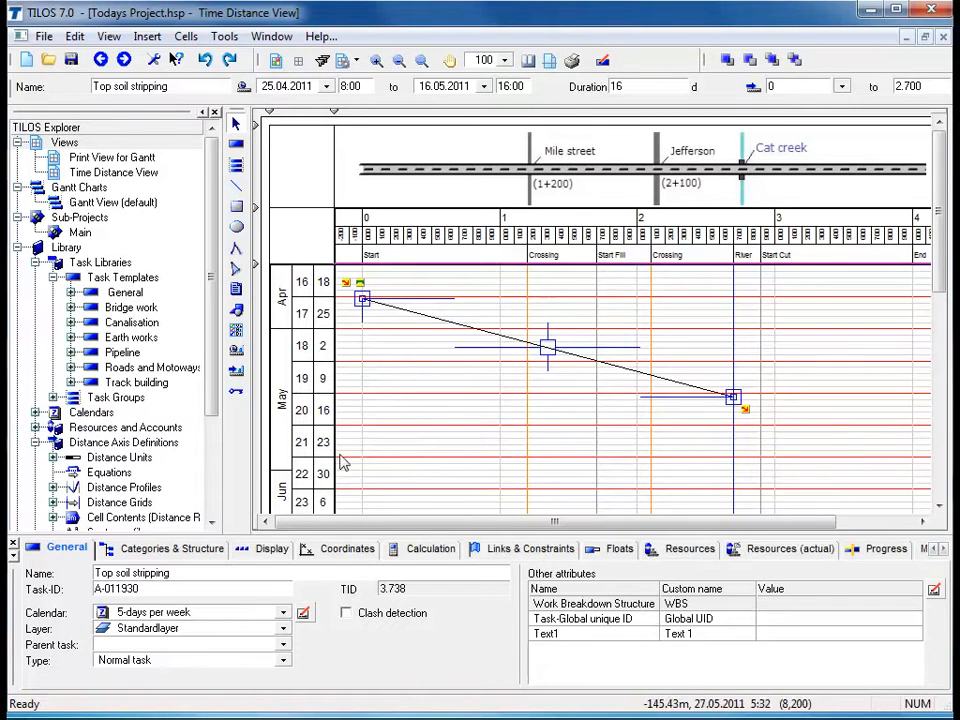
- Set the Top soil stripping task's display type to Parallelogram (distance) and check its appearance unselected
click(274, 554)
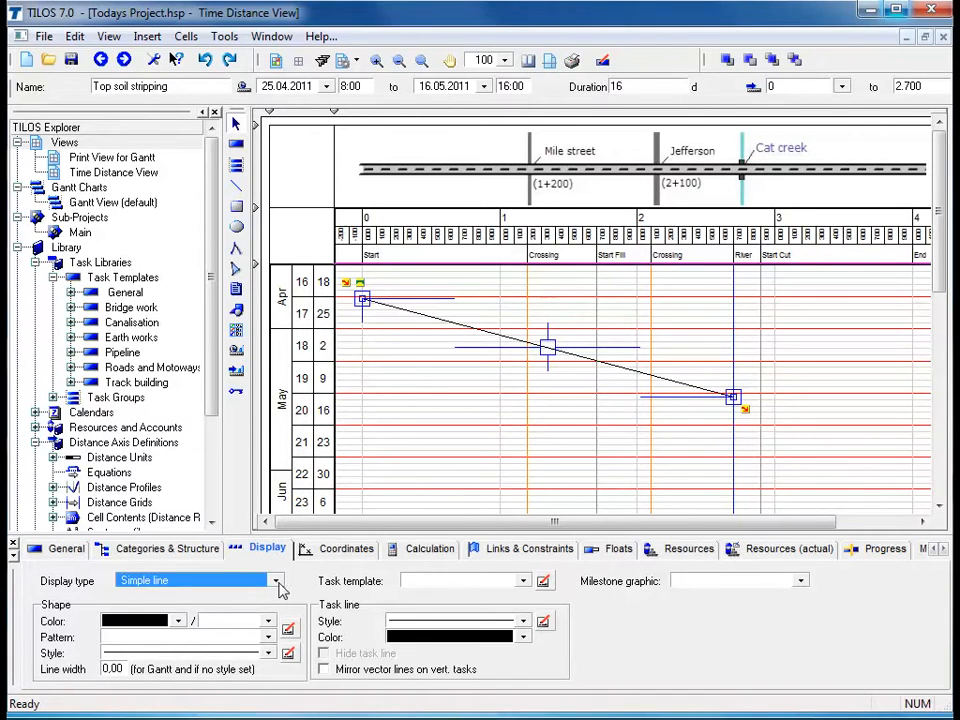
click(279, 584)
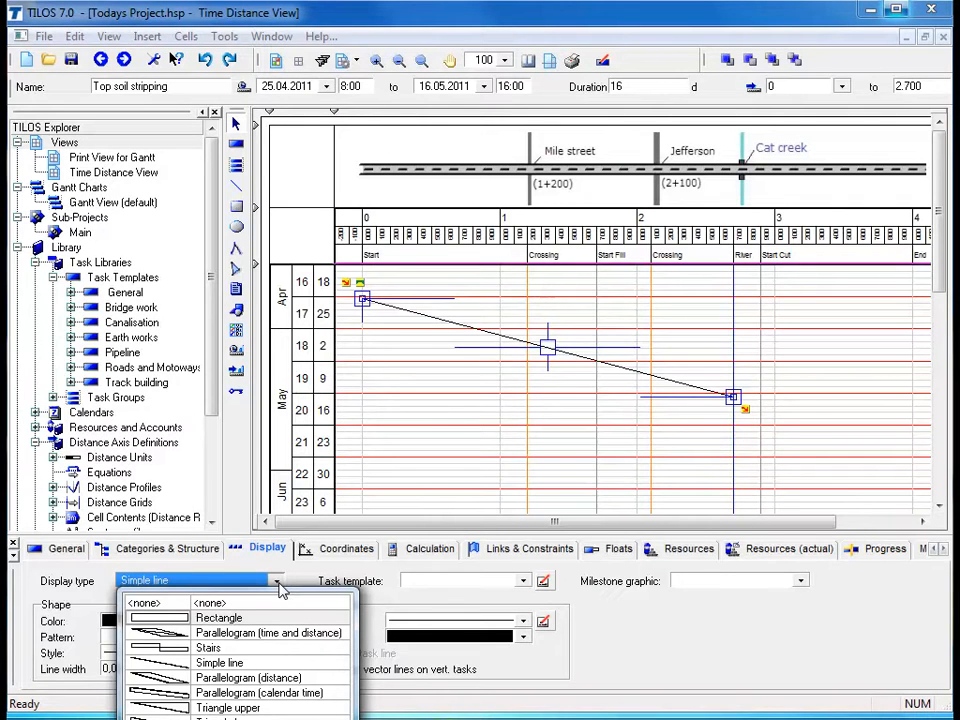
click(244, 665)
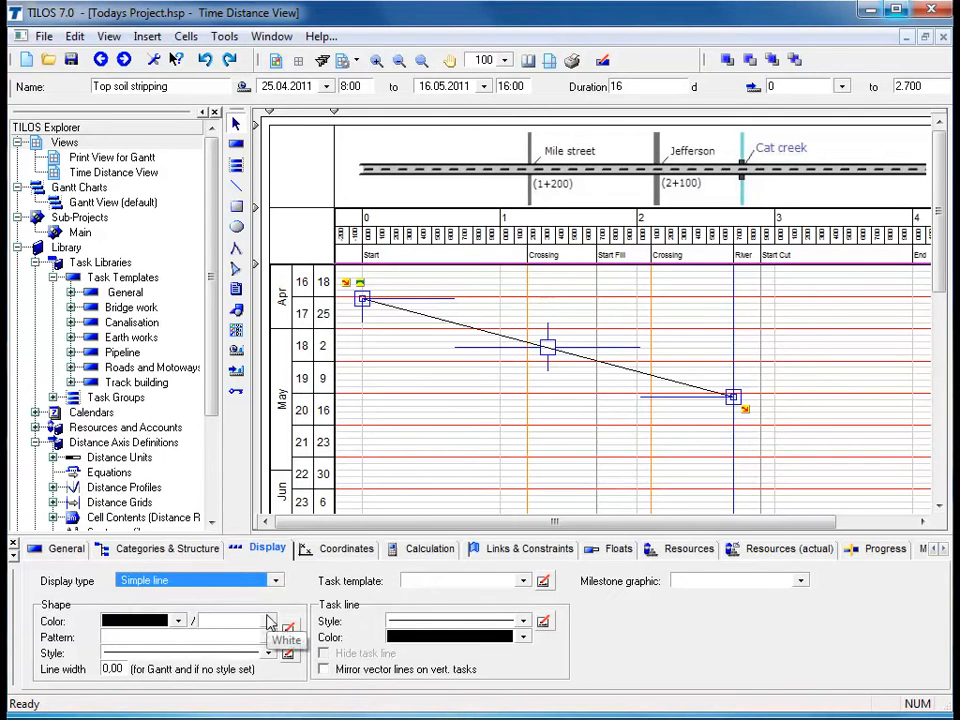
click(275, 580)
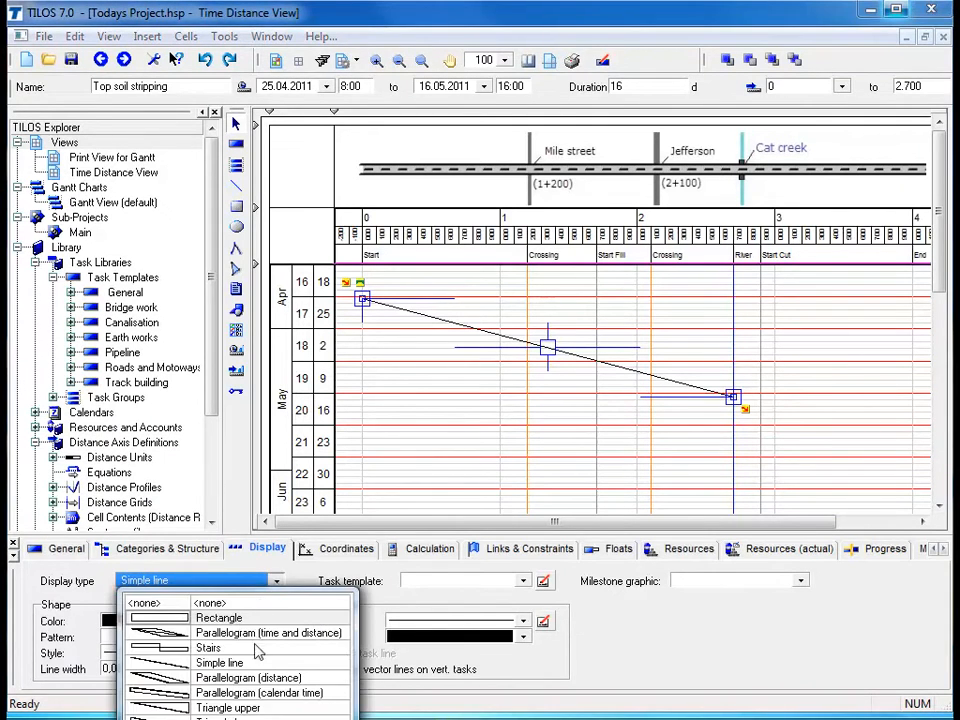
click(258, 678)
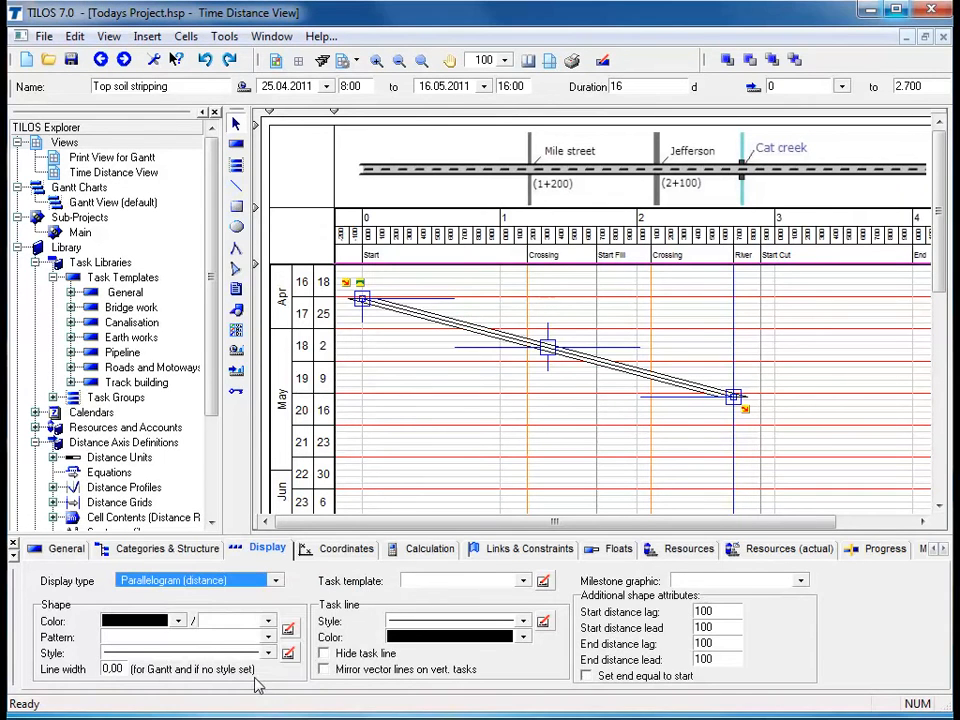
click(421, 470)
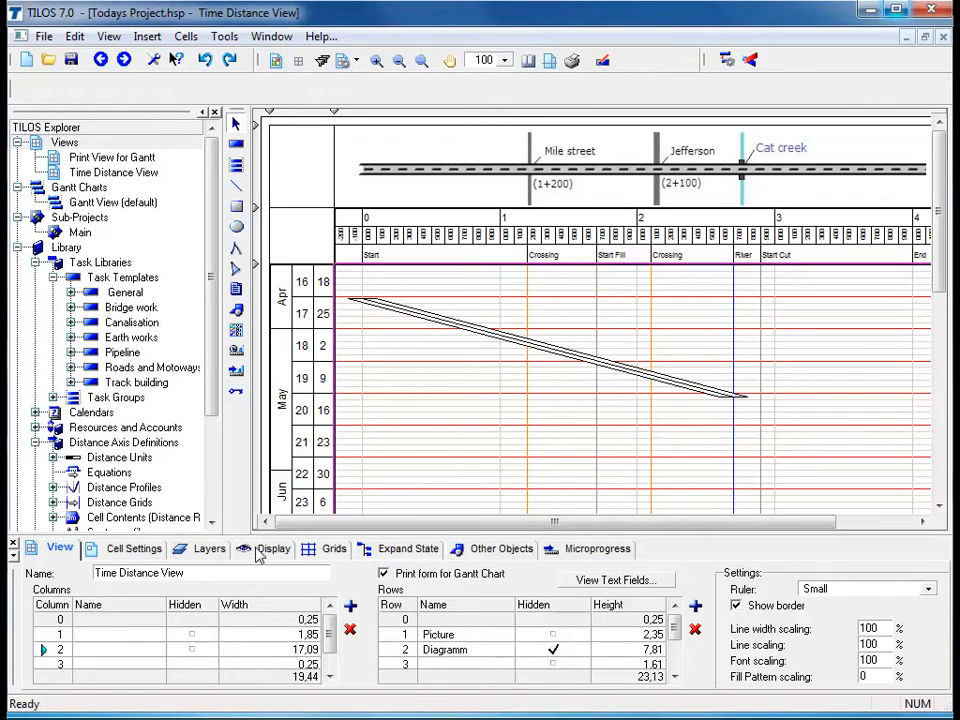
click(596, 354)
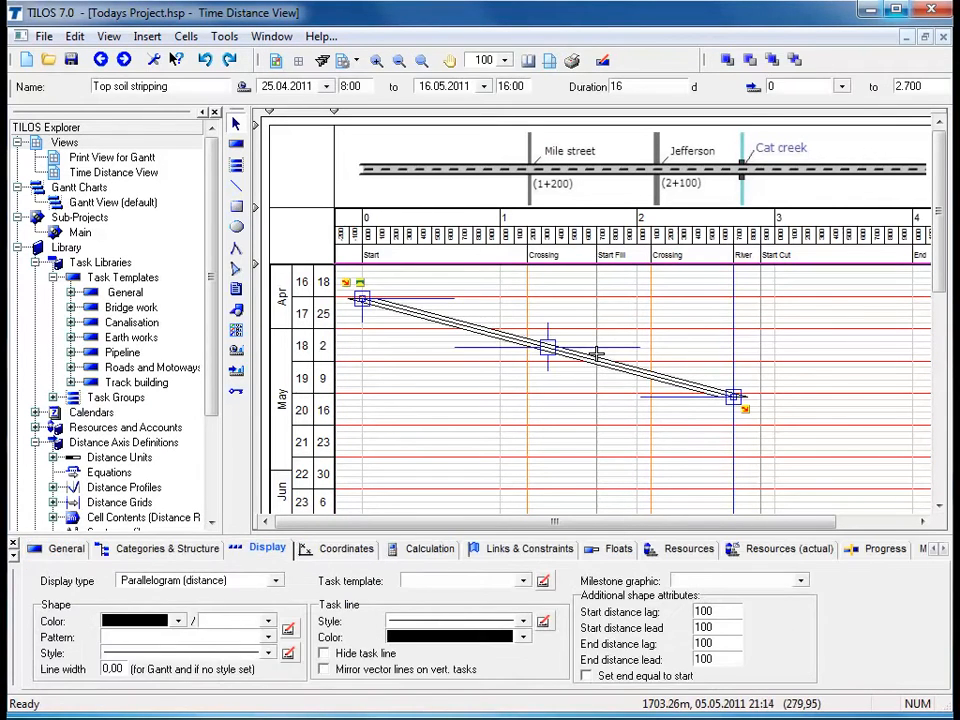
- Change the Top soil stripping task's display type to Rectangle and check its appearance unselected
click(276, 588)
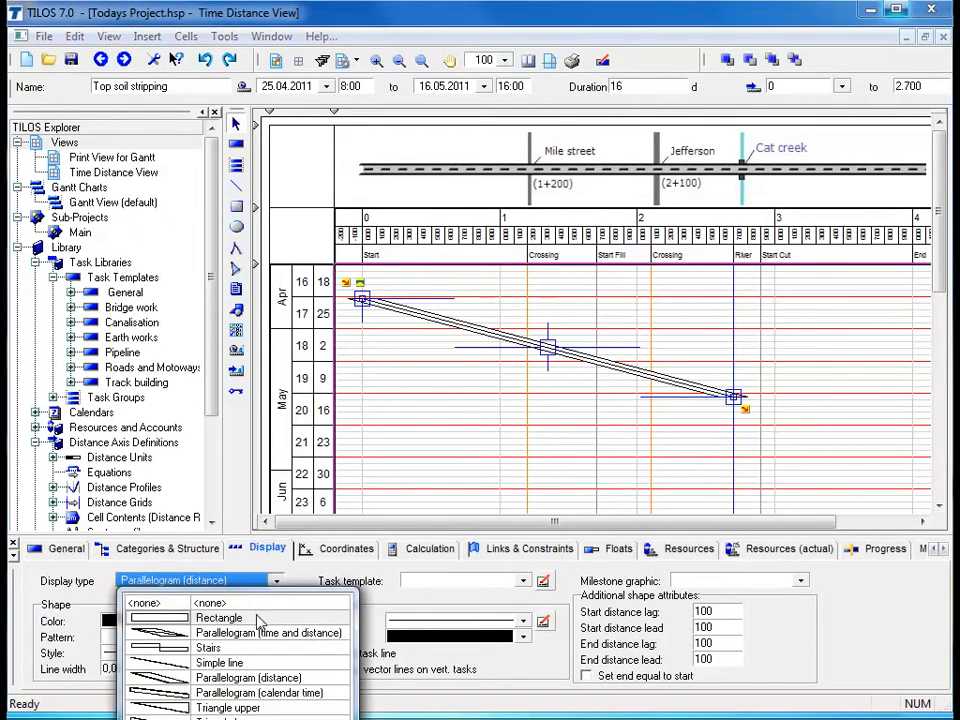
click(205, 614)
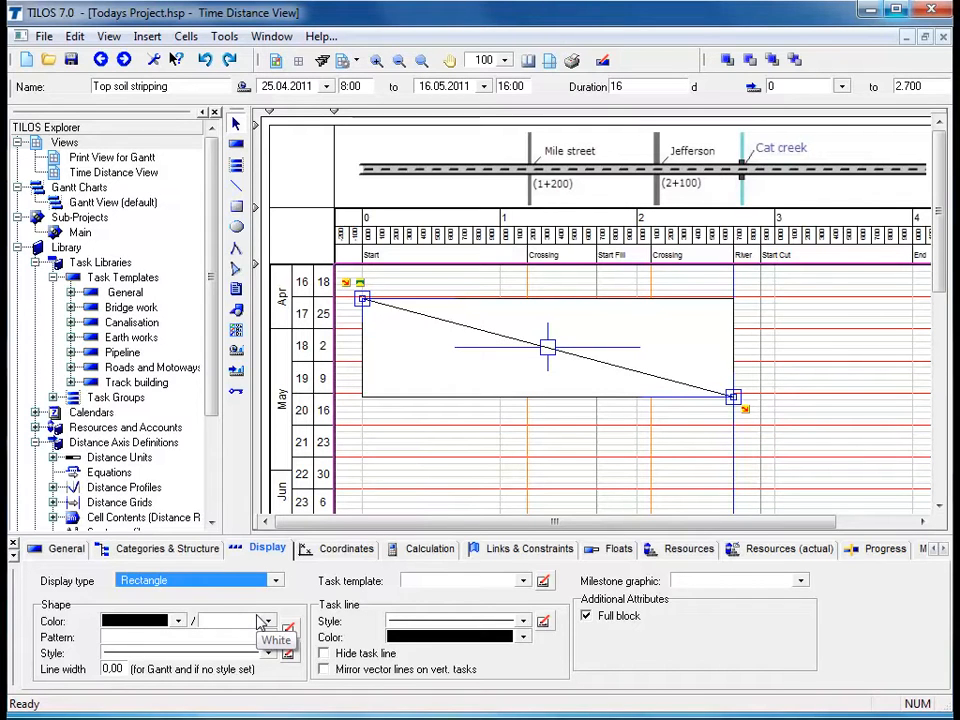
click(452, 460)
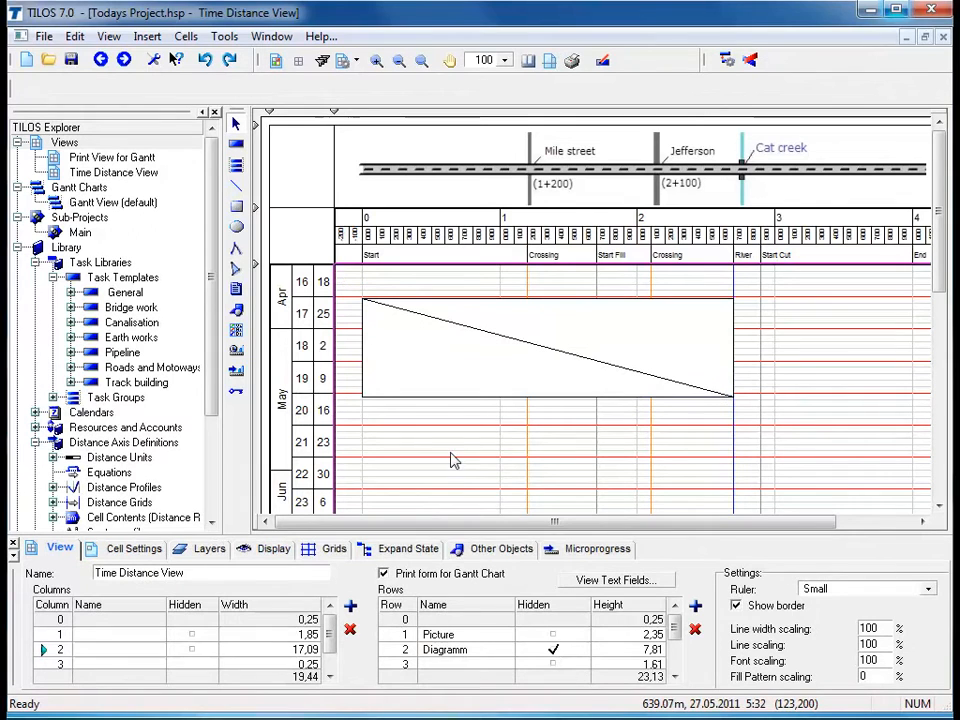
click(479, 397)
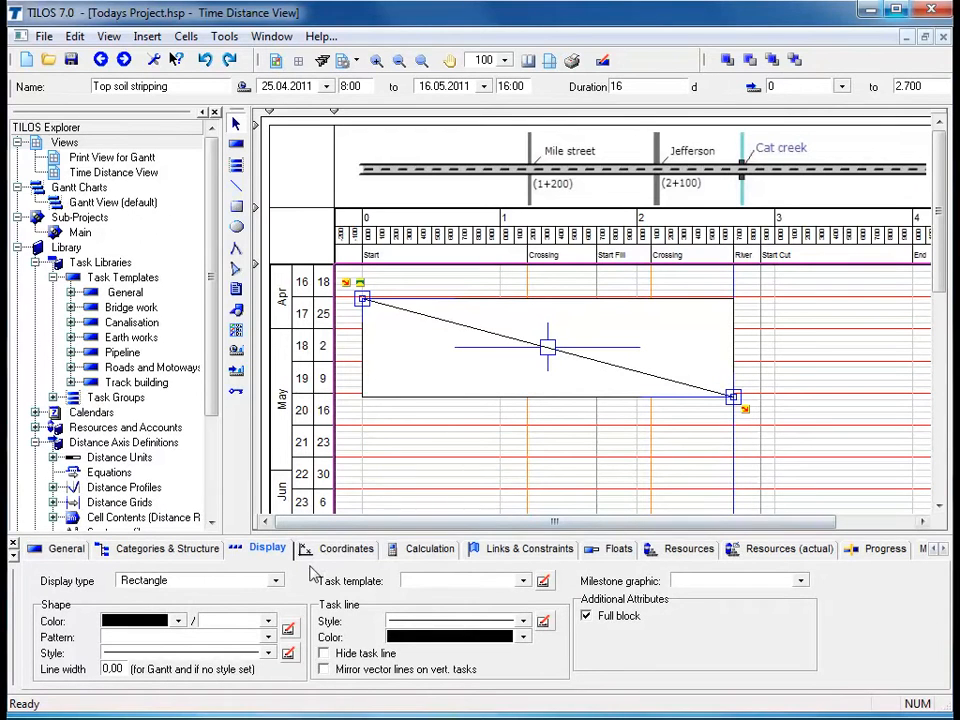
- Set the task's display type to Simple line and its task line style to 05 Line parallel
click(275, 581)
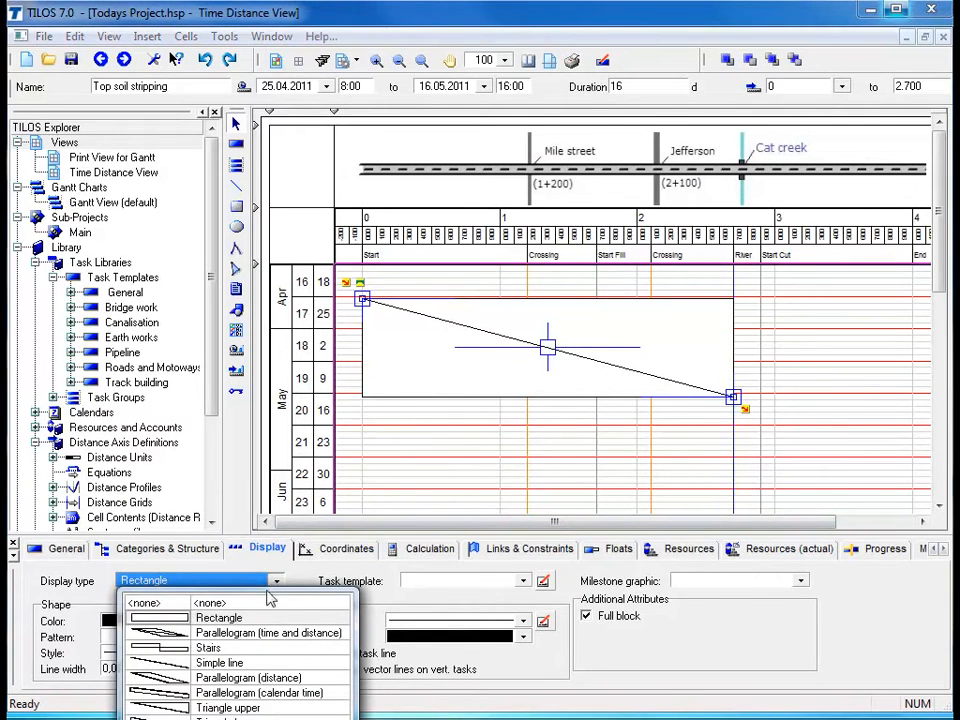
click(177, 663)
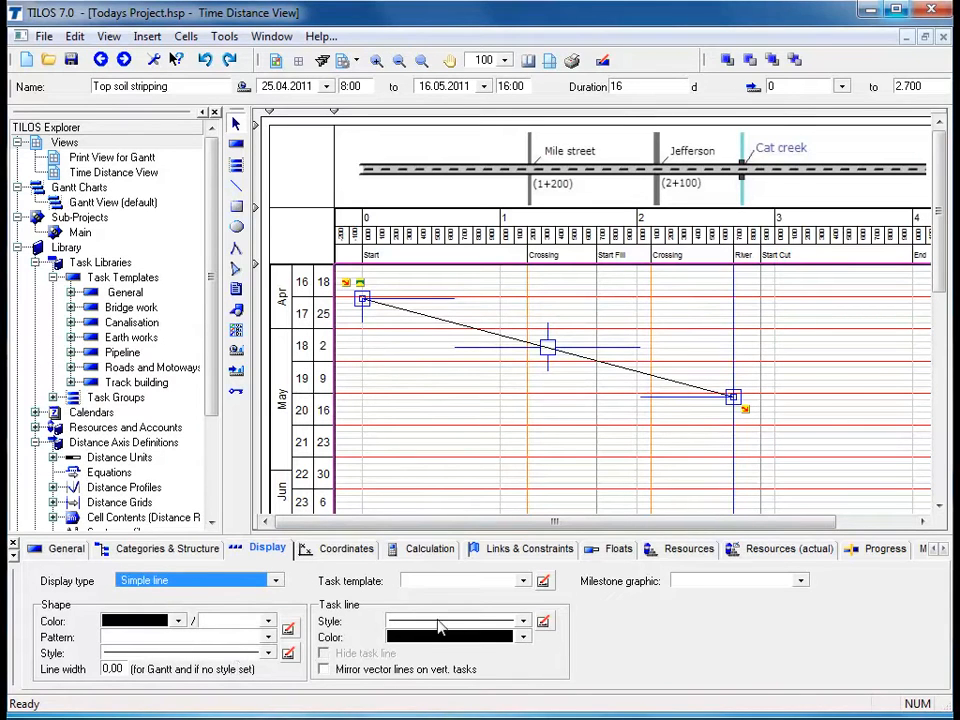
click(525, 623)
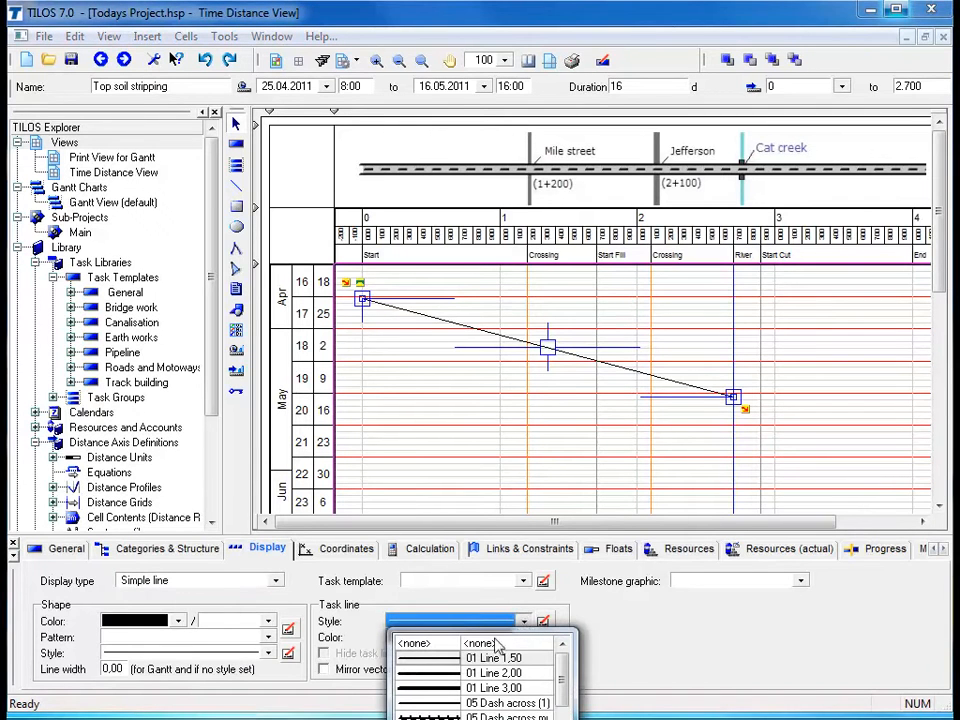
drag(565, 681, 565, 695)
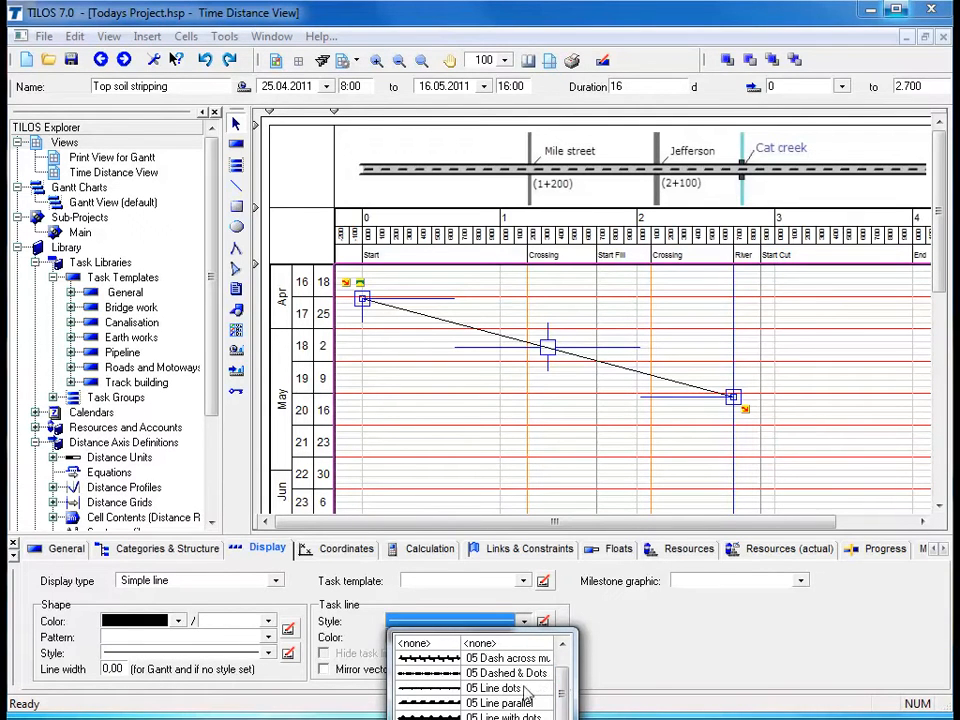
click(440, 704)
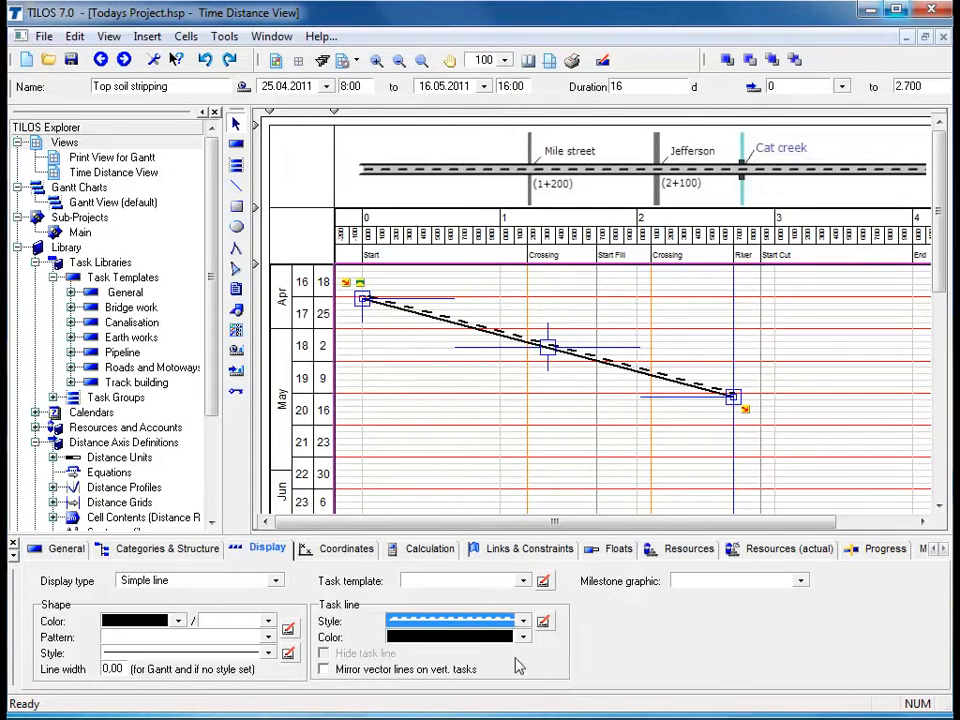
- Try yellow as the task line color of the Top soil stripping task and set it back to black
click(521, 638)
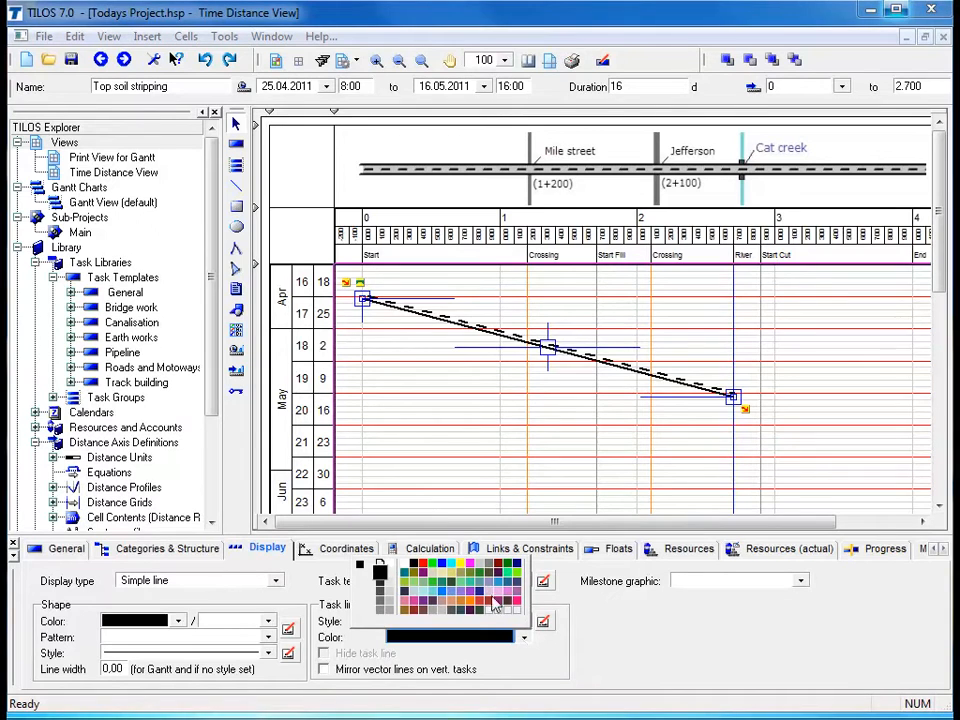
click(466, 574)
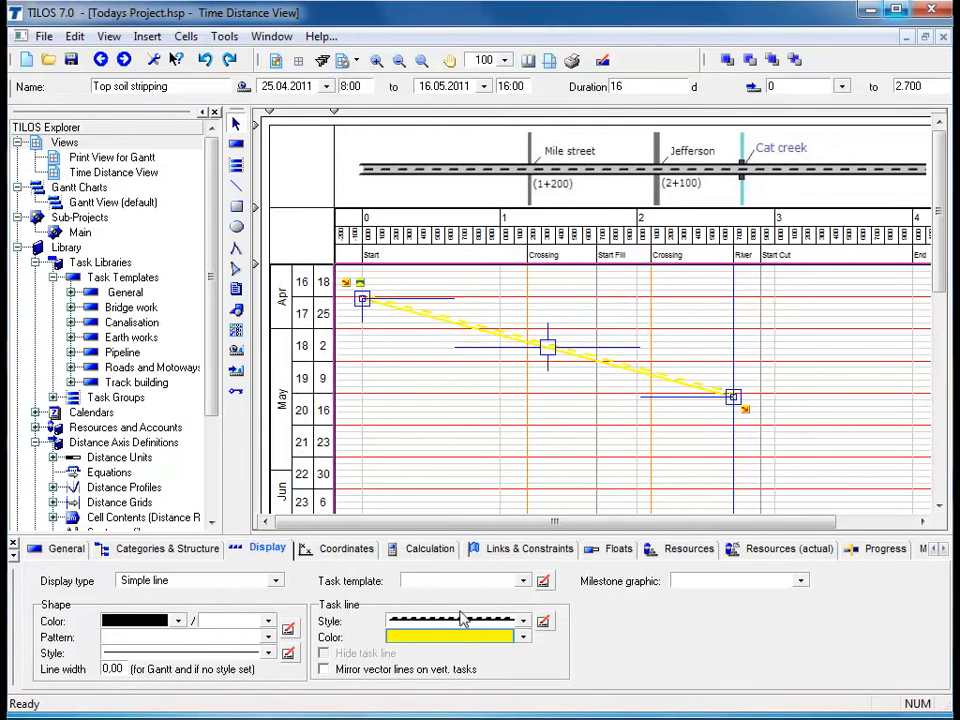
click(524, 640)
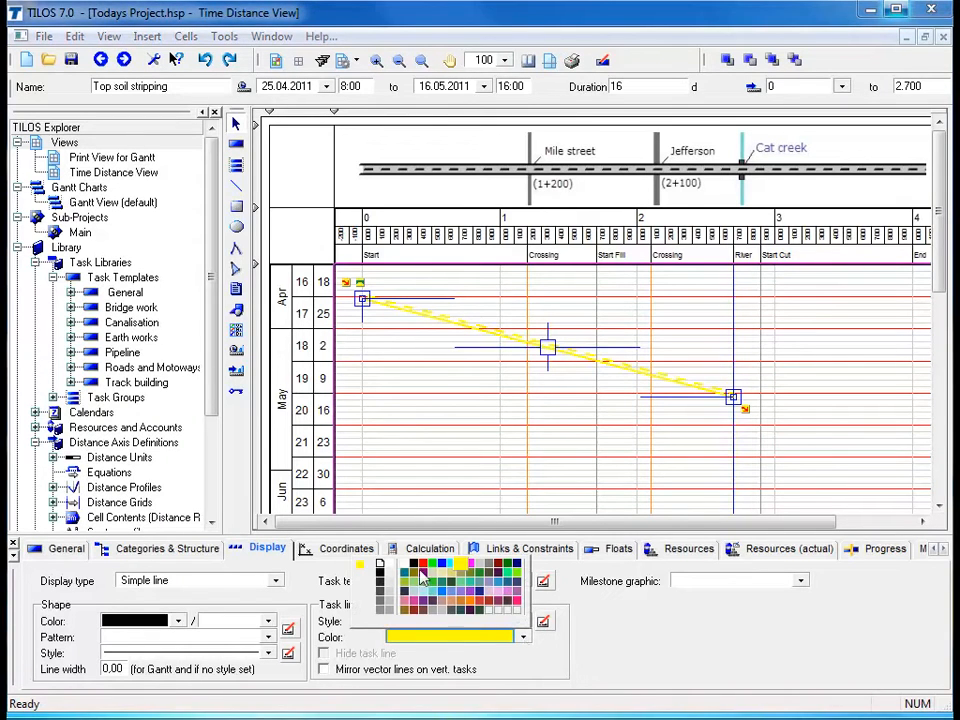
click(417, 569)
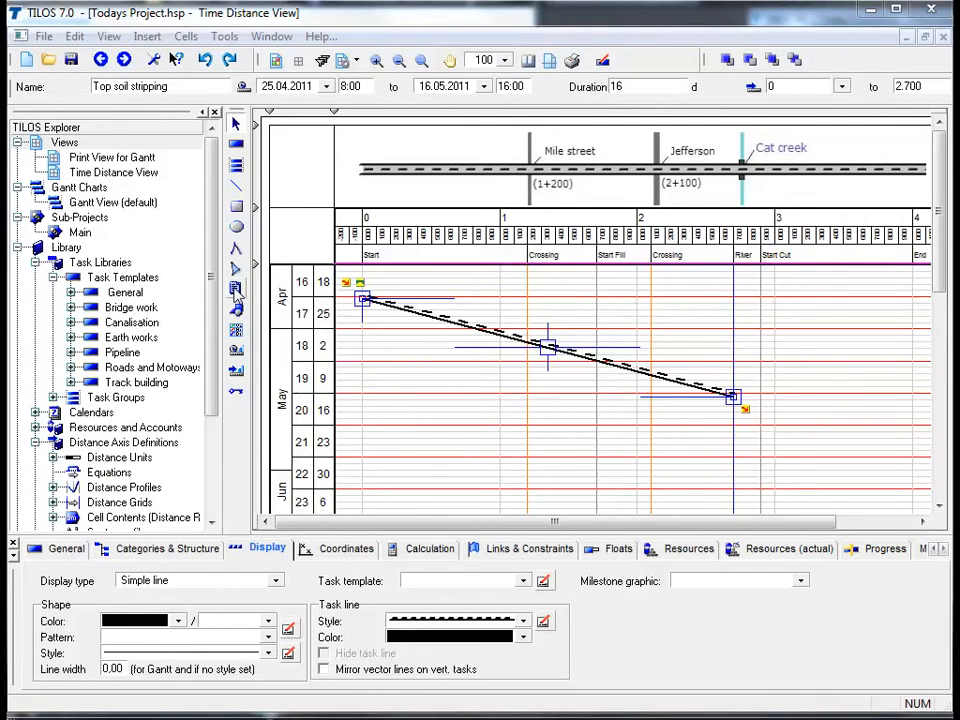
- Place a free text box just below the task line in the time-distance diagram and change its text to "Today"
key(Escape)
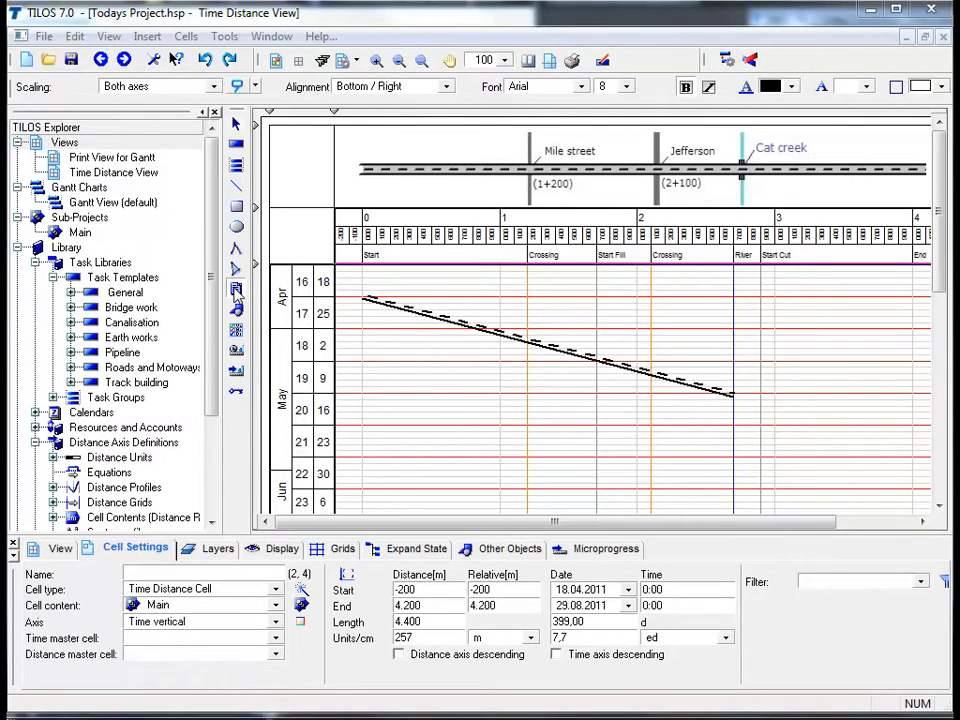
click(236, 290)
mouse_move(450, 357)
mouse_down()
mouse_move(461, 370)
mouse_move(528, 384)
mouse_up()
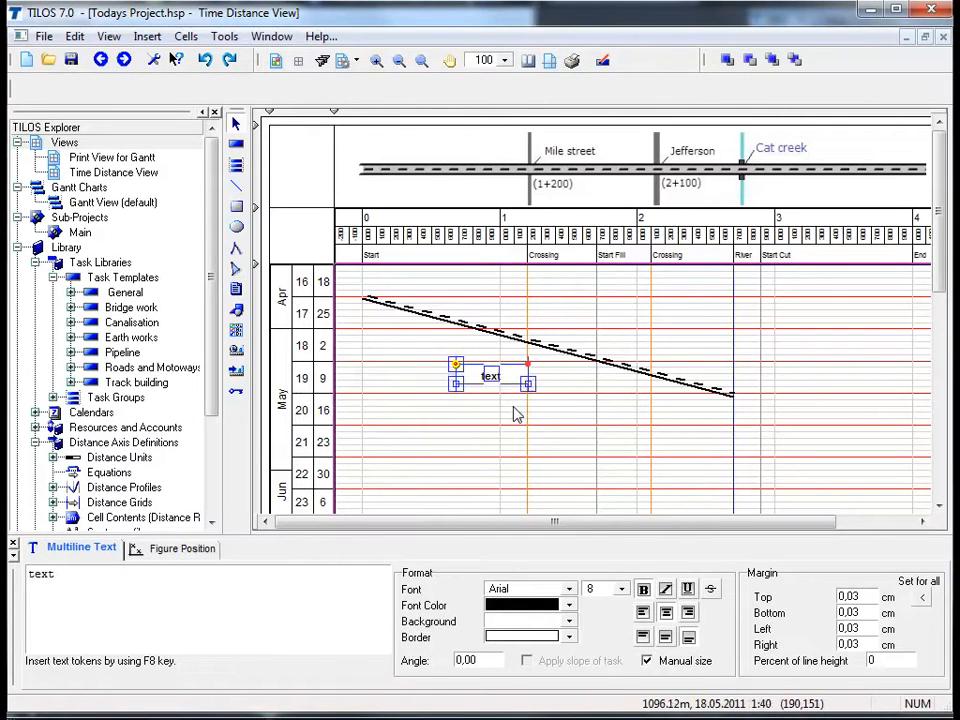
click(89, 577)
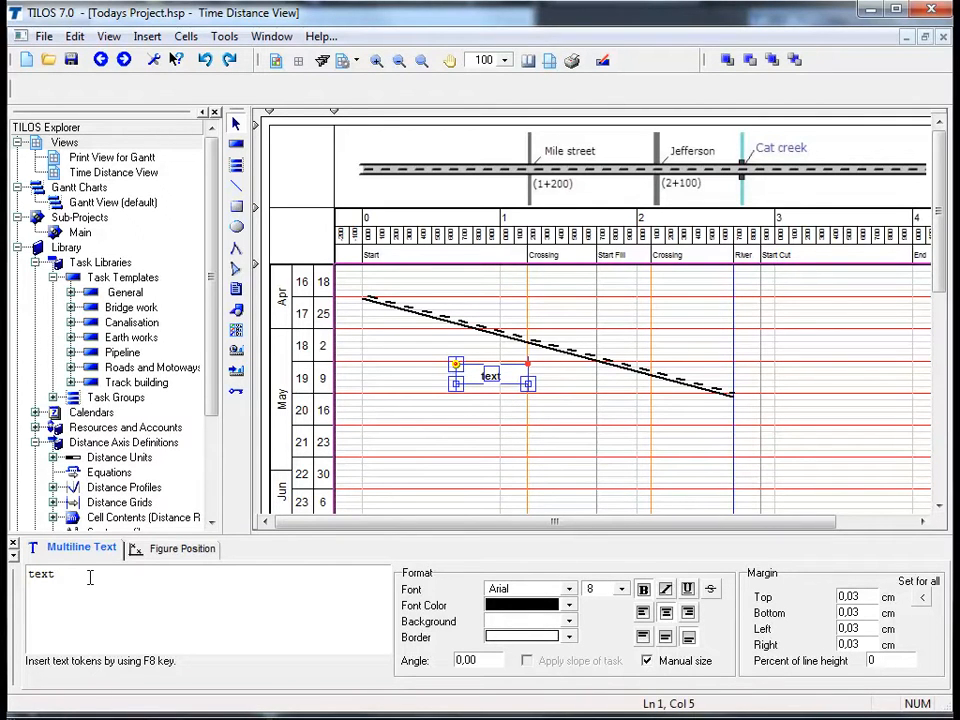
key(BackSpace)
key(BackSpace)
key(BackSpace)
key(BackSpace)
text(Today)
click(505, 432)
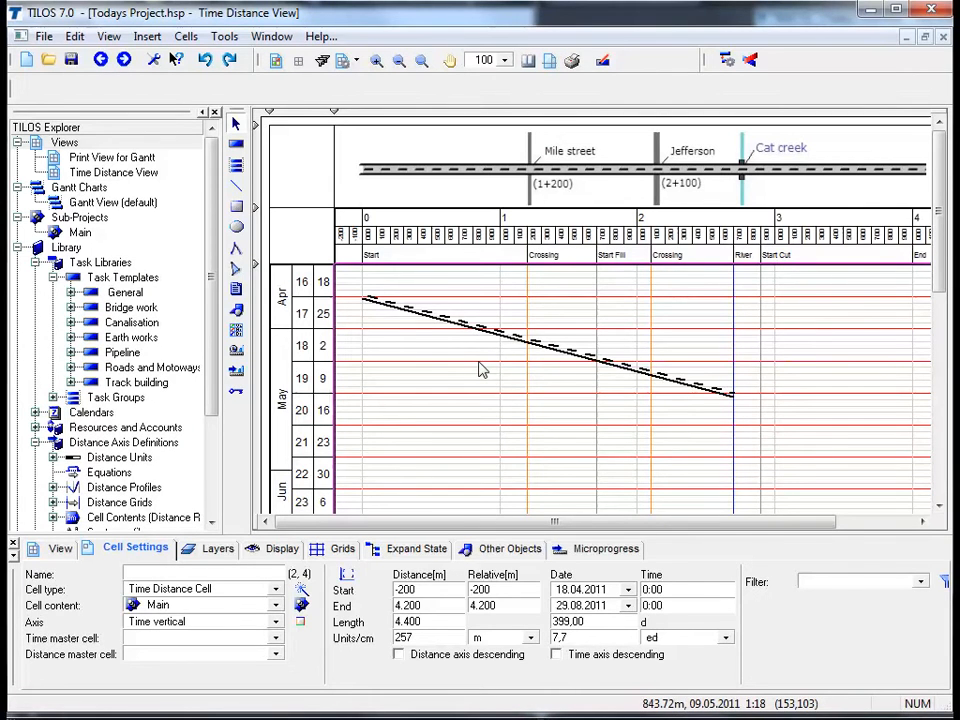
- Start an annotation on the Top soil stripping task with pinpoint Centre, Apply slope of task enabled and box position BC
click(542, 345)
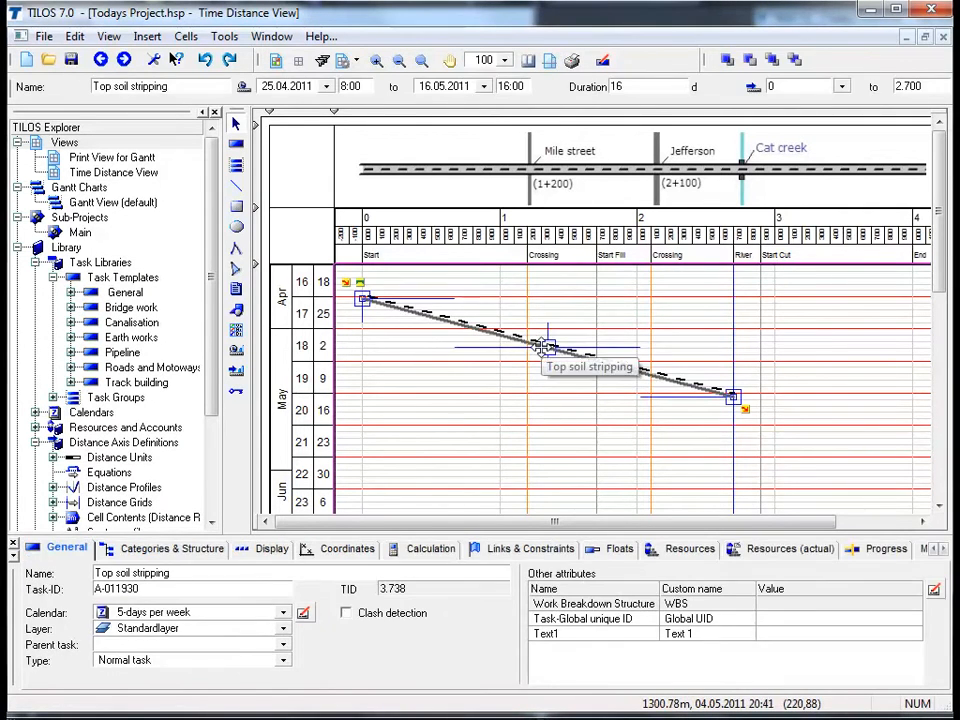
right_click(545, 347)
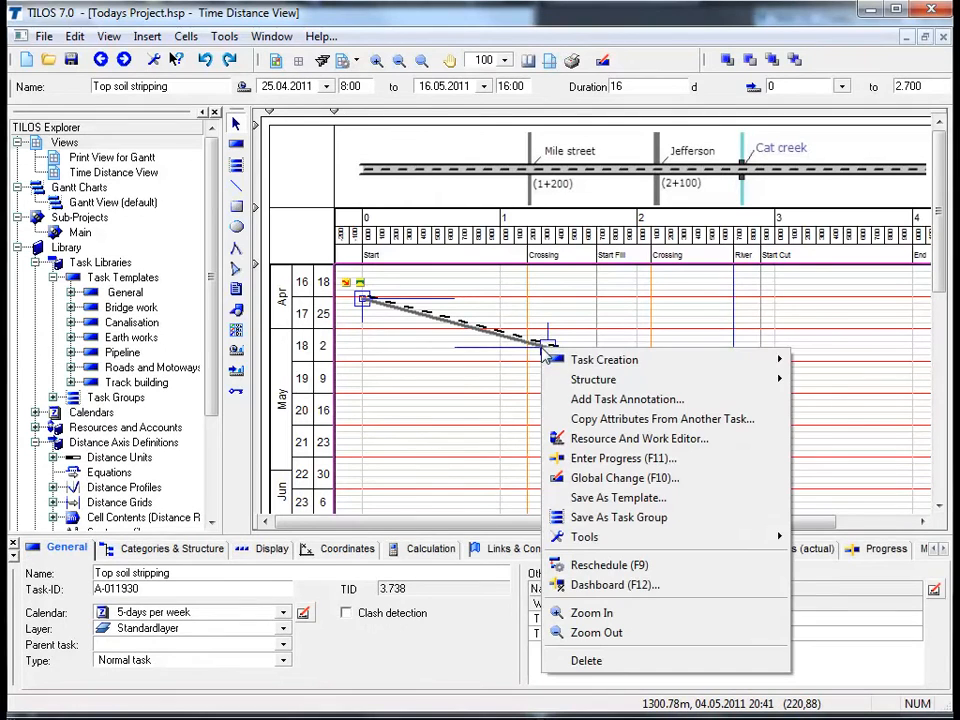
click(585, 401)
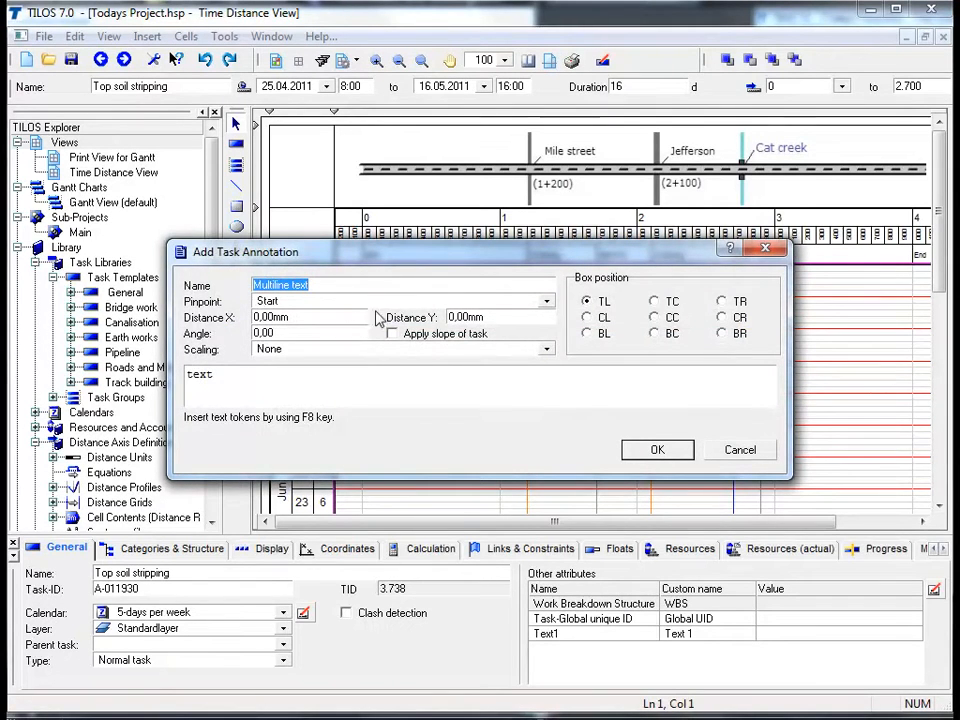
click(547, 306)
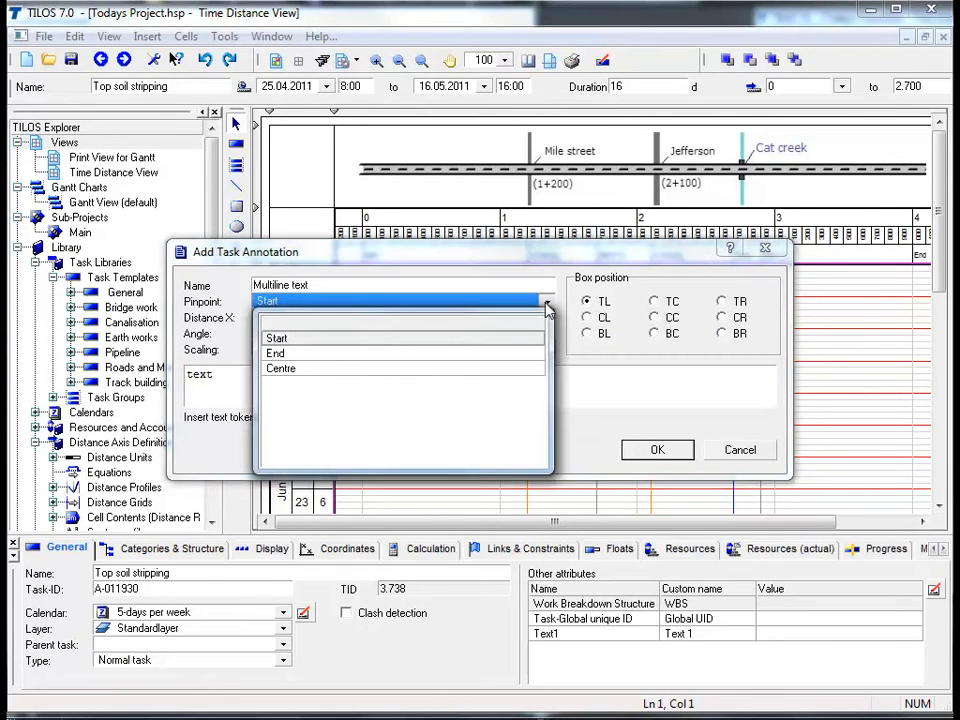
click(380, 372)
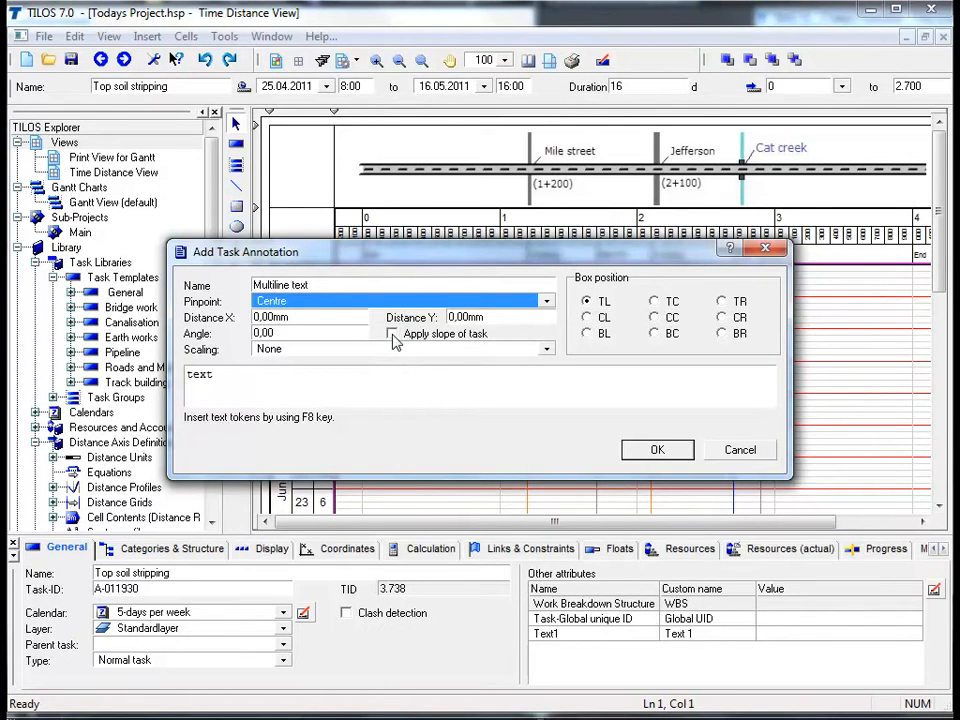
click(392, 334)
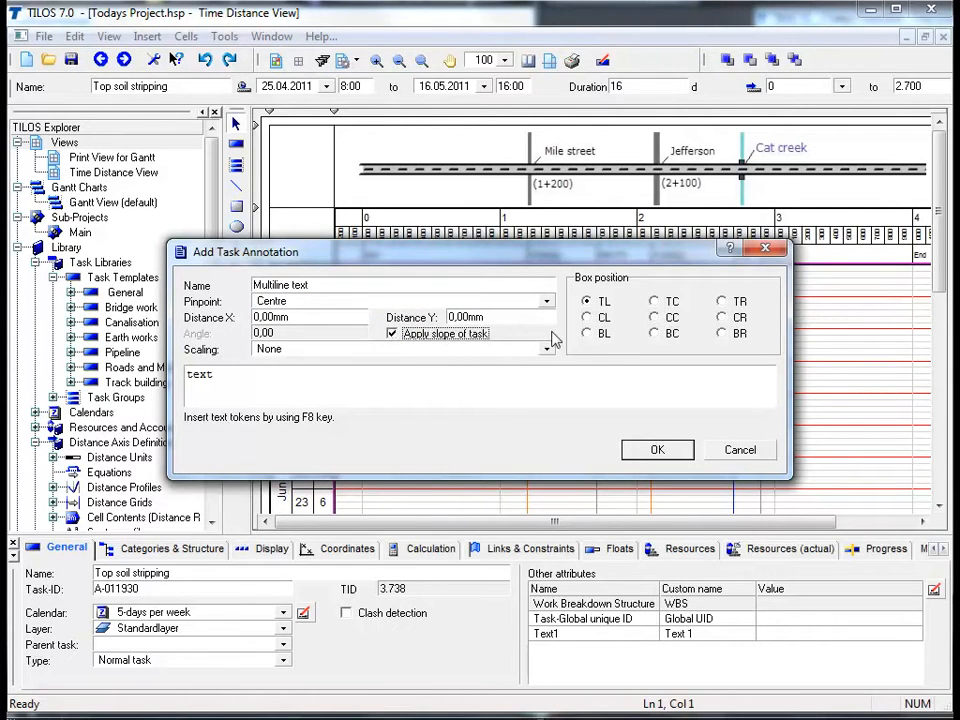
click(654, 333)
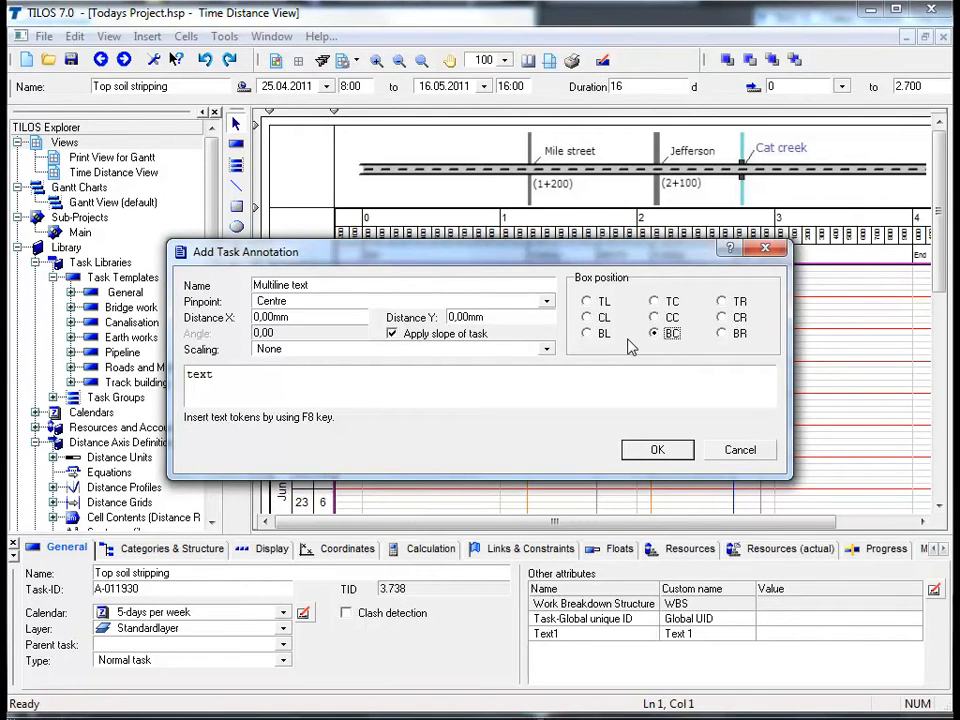
- Replace the annotation's placeholder text with "Today's Project"
key(Tab)
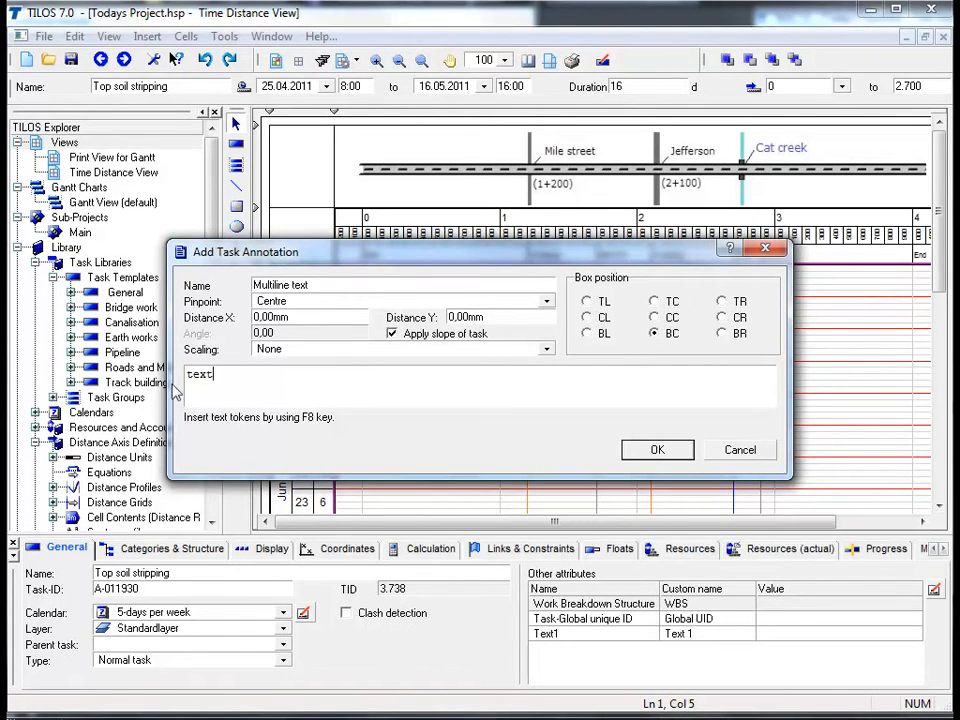
key(BackSpace)
key(BackSpace)
key(BackSpace)
key(BackSpace)
text(Today's Project)
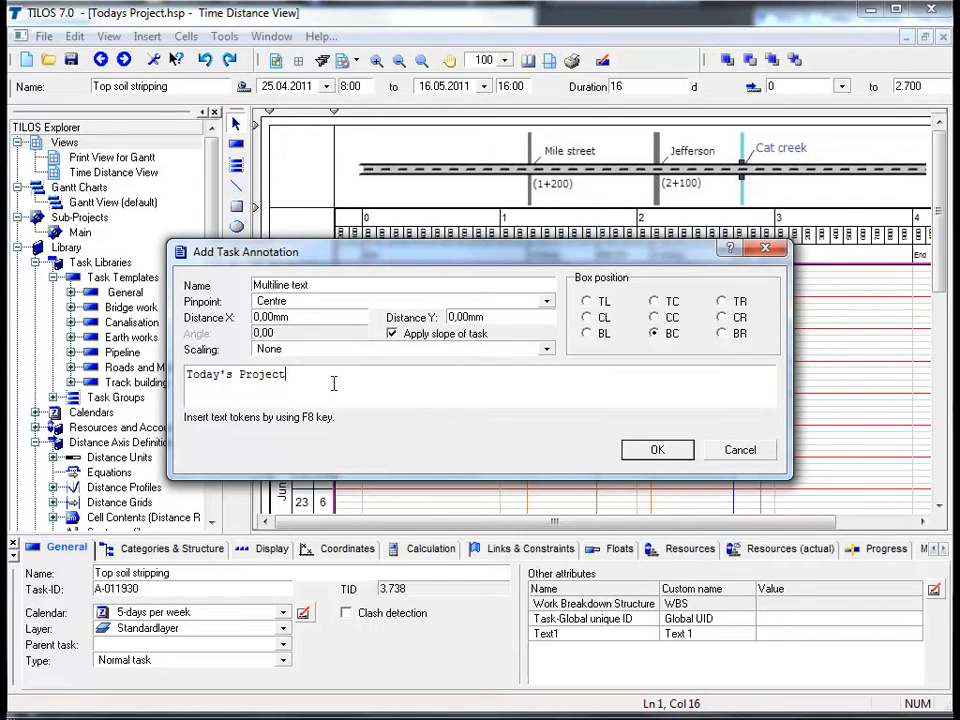
- Clear the annotation text and insert the General text token Name in its place
drag(330, 377, 195, 385)
key(Delete)
key(F8)
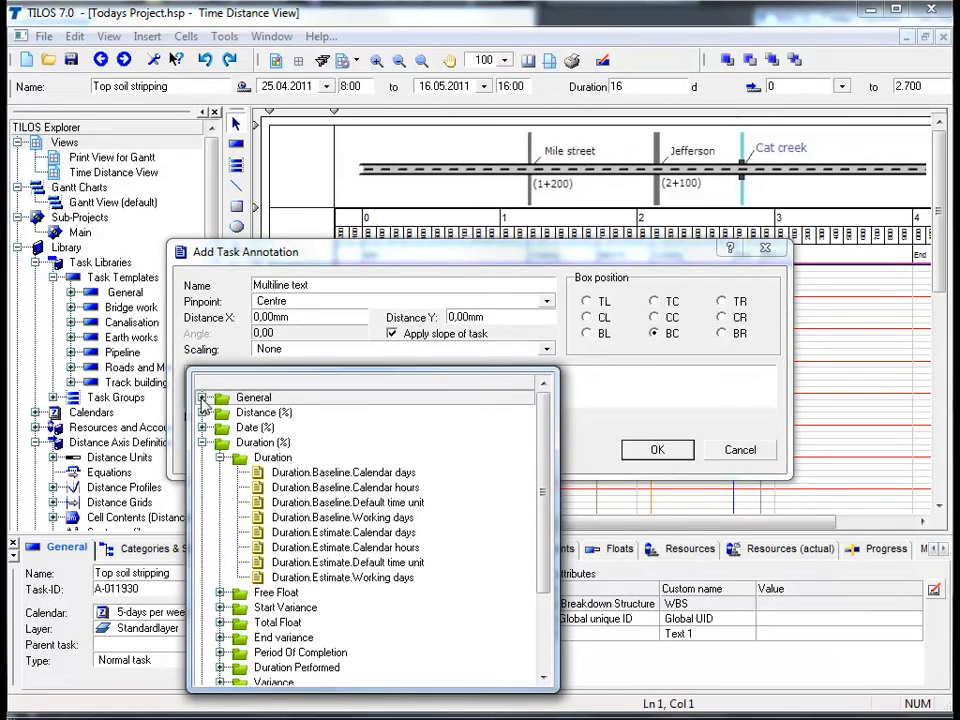
click(202, 399)
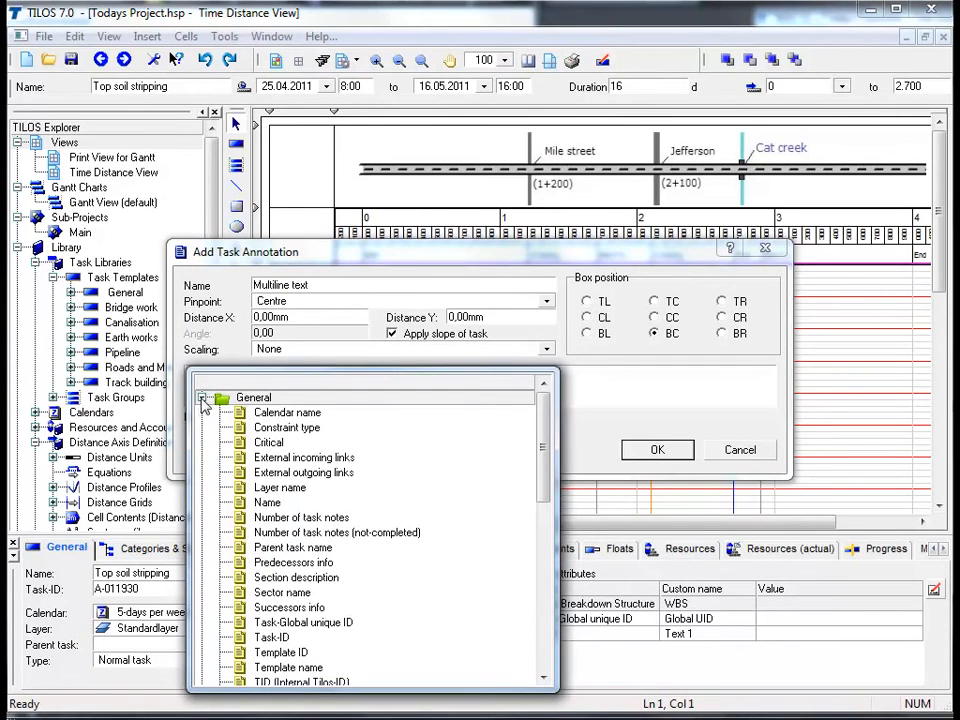
double_click(244, 503)
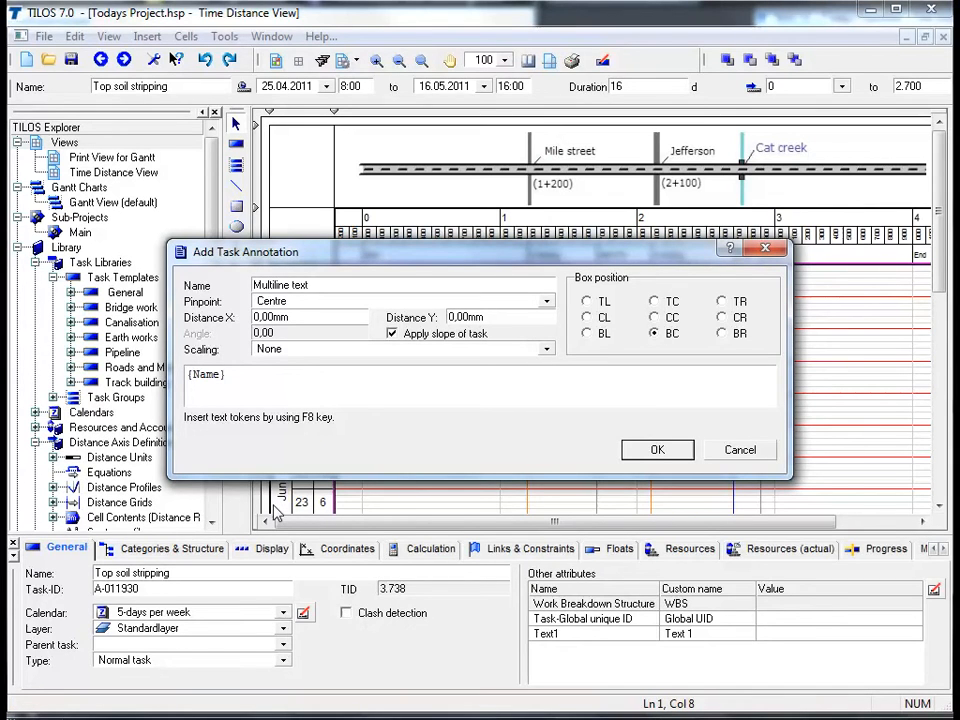
- Append the token Duration.Estimate.Default time unit to the annotation text, accept the annotation and deselect it
key(F8)
click(247, 398)
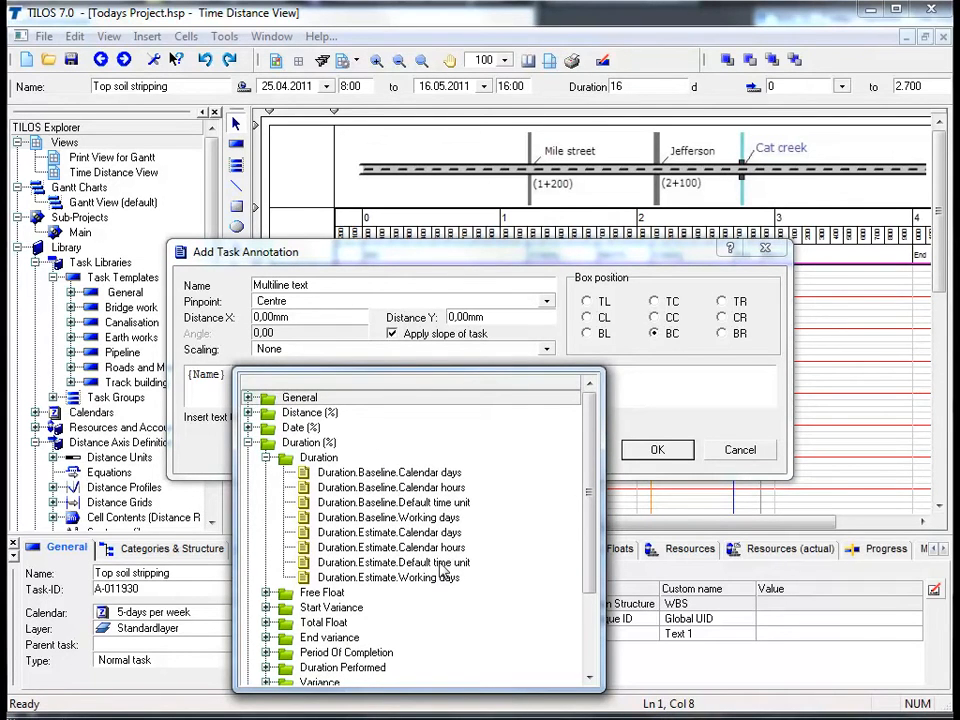
double_click(443, 568)
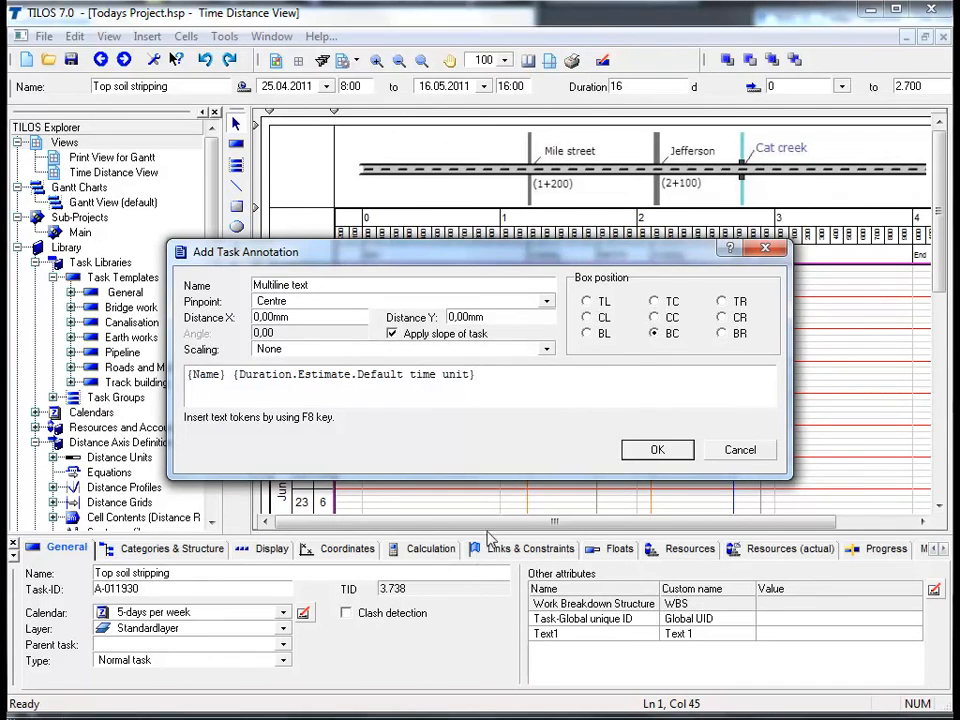
click(652, 451)
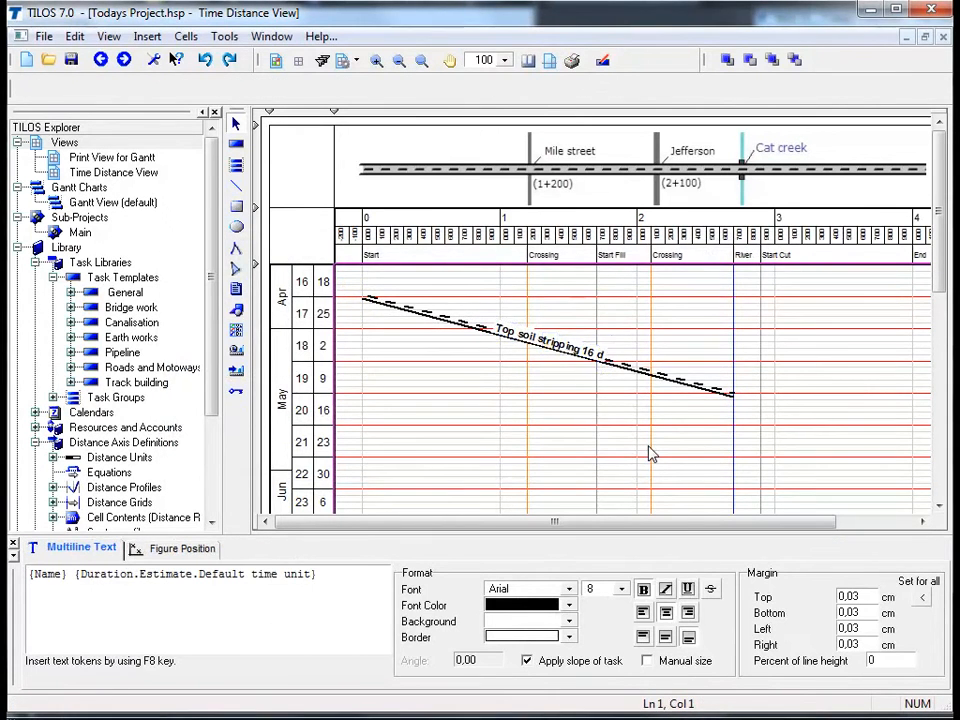
click(650, 455)
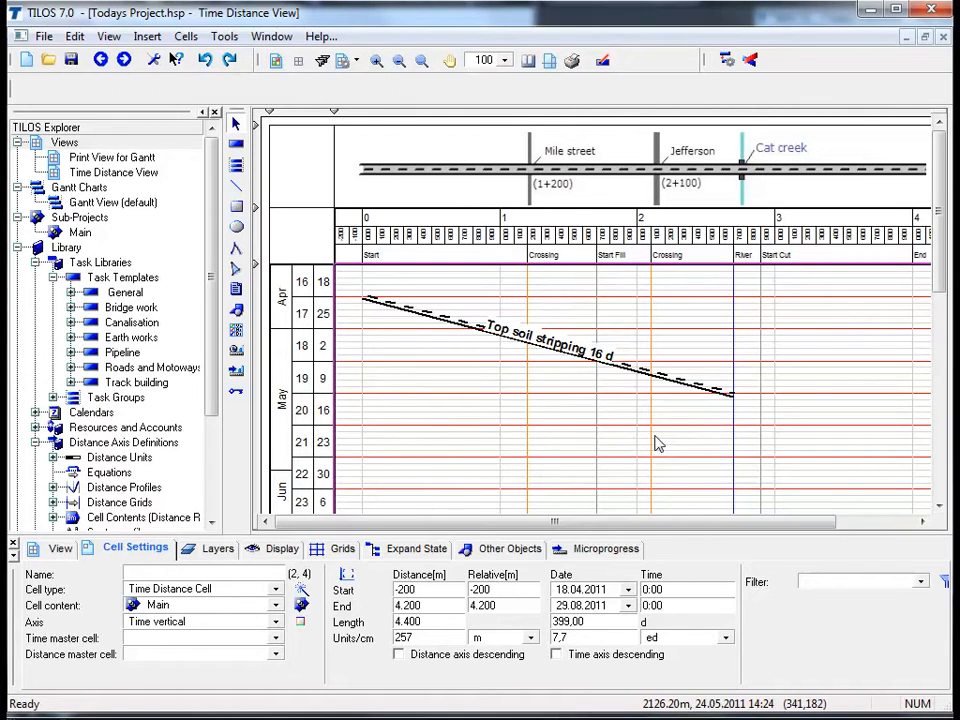
- Set the Top soil stripping task to calculate its work rate and enter a quantity of 27000 m2
click(633, 371)
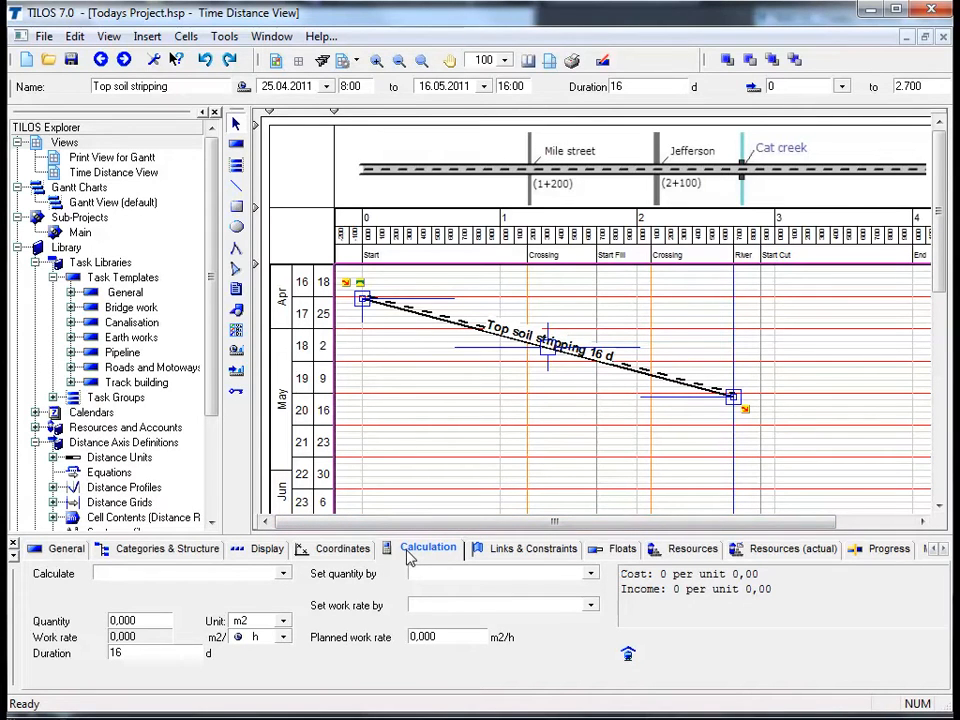
click(284, 575)
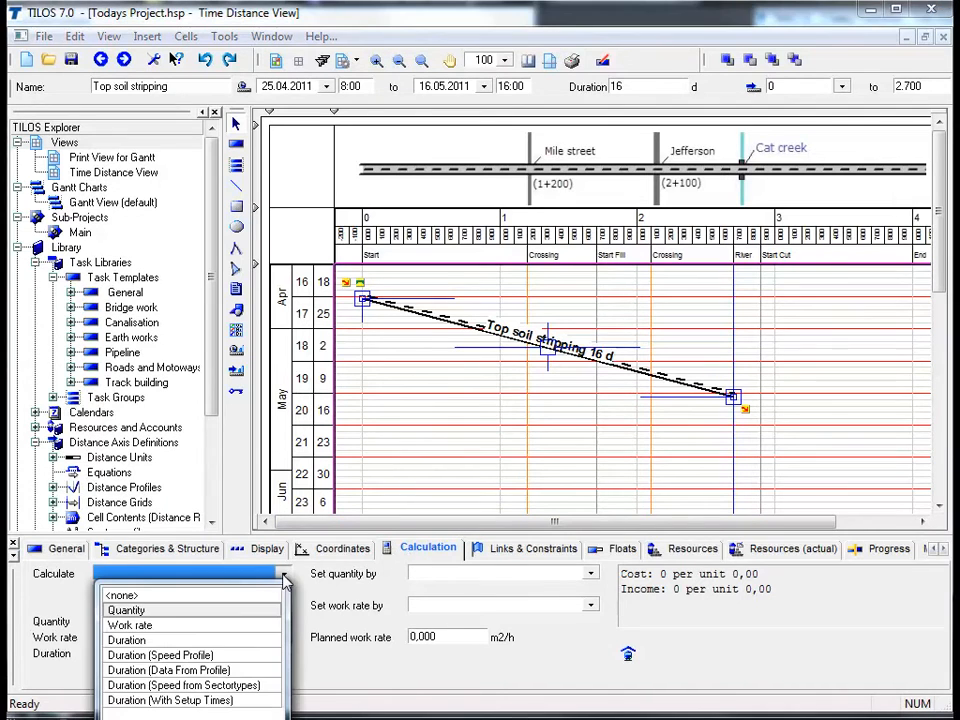
click(218, 626)
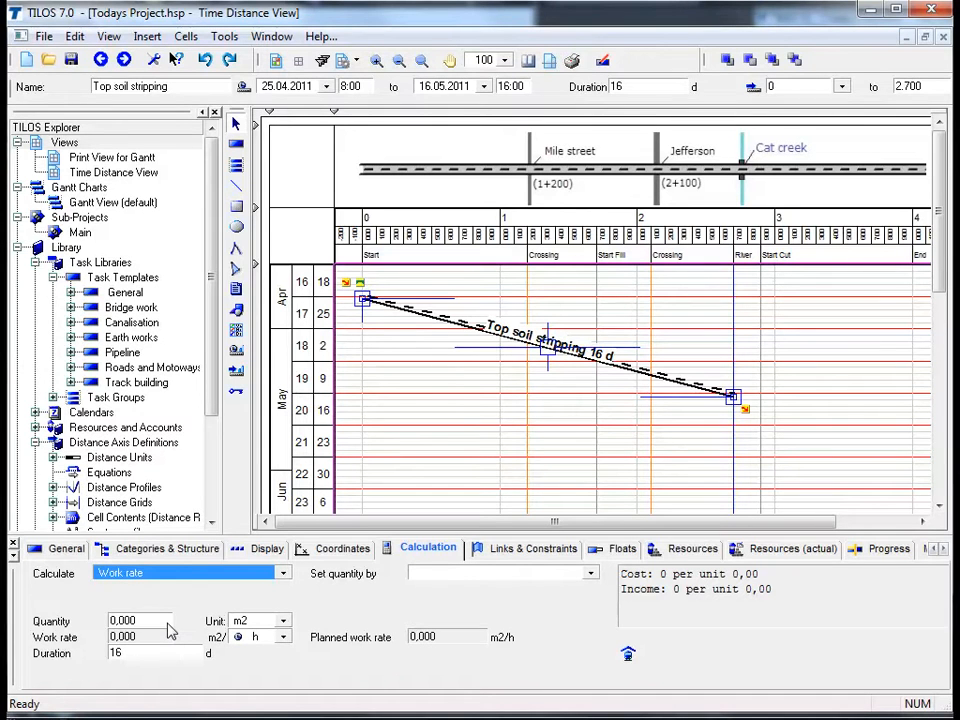
click(168, 622)
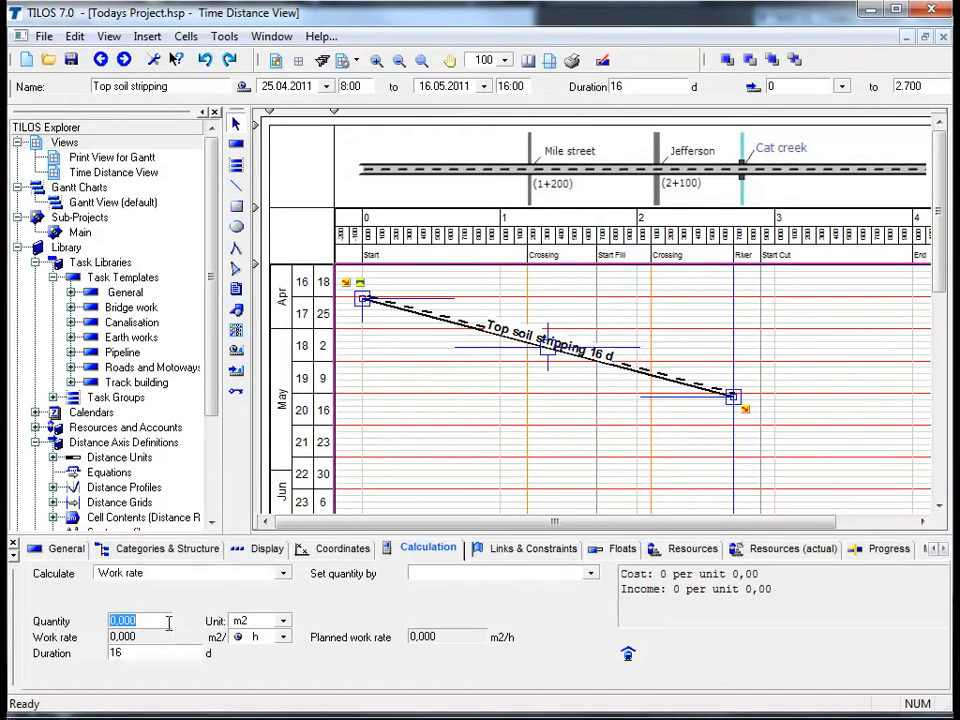
text(27000)
key(Tab)
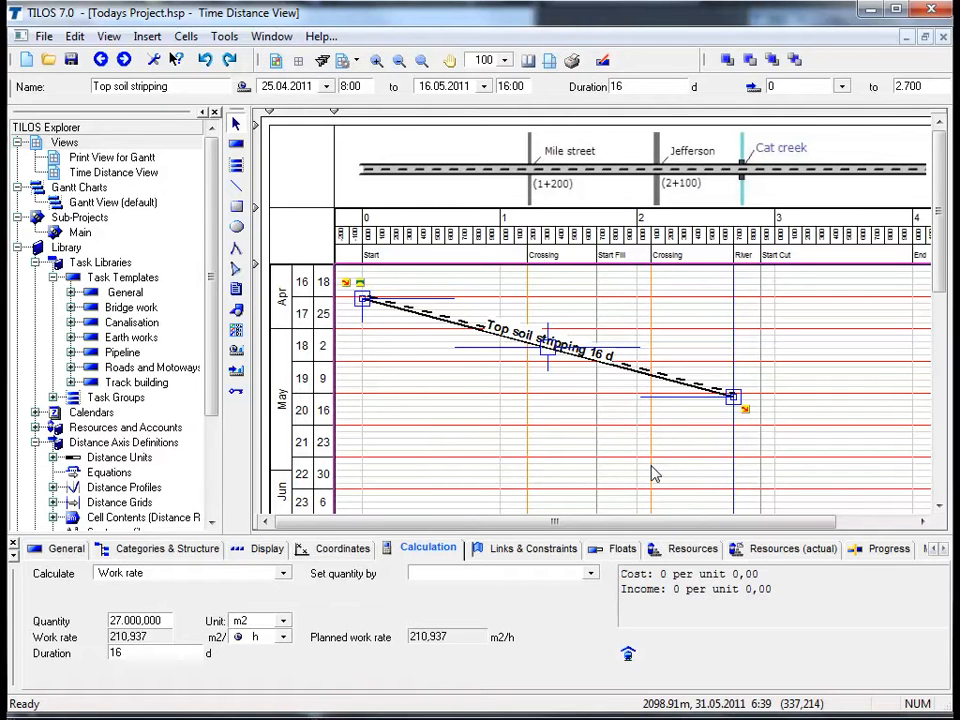
- Switch the task's calculation to Duration and set the planned work rate to 240 m2/h
click(240, 573)
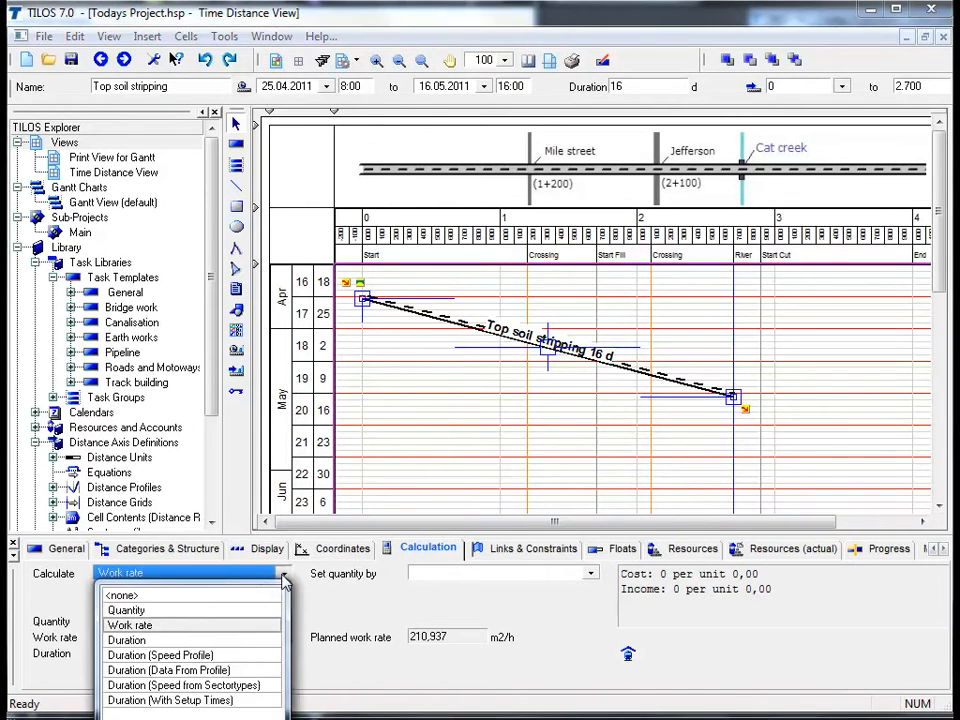
click(230, 640)
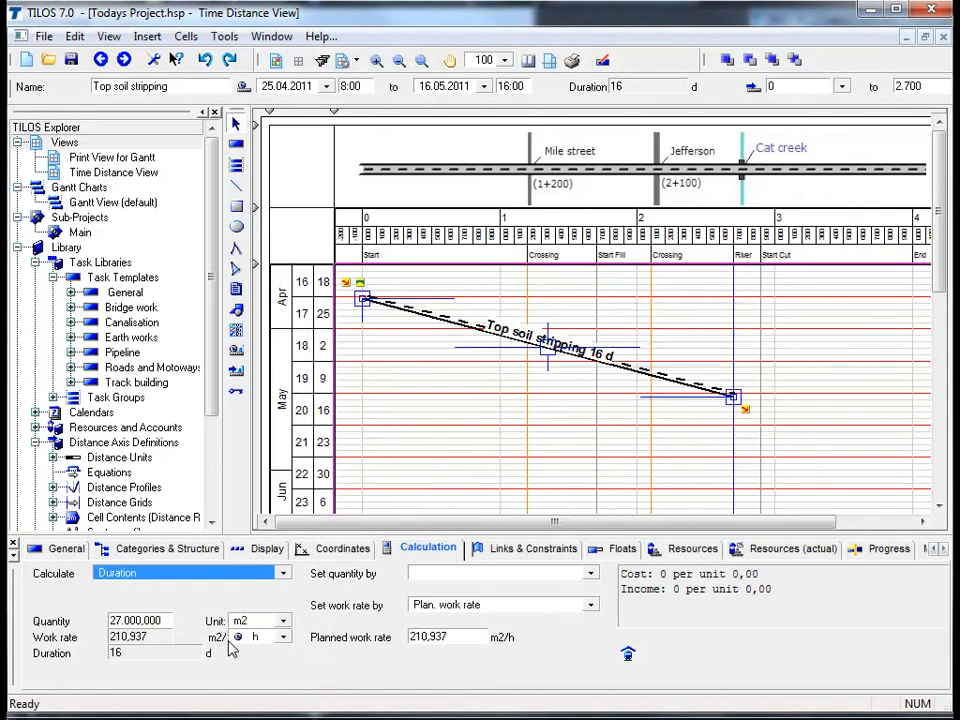
click(455, 637)
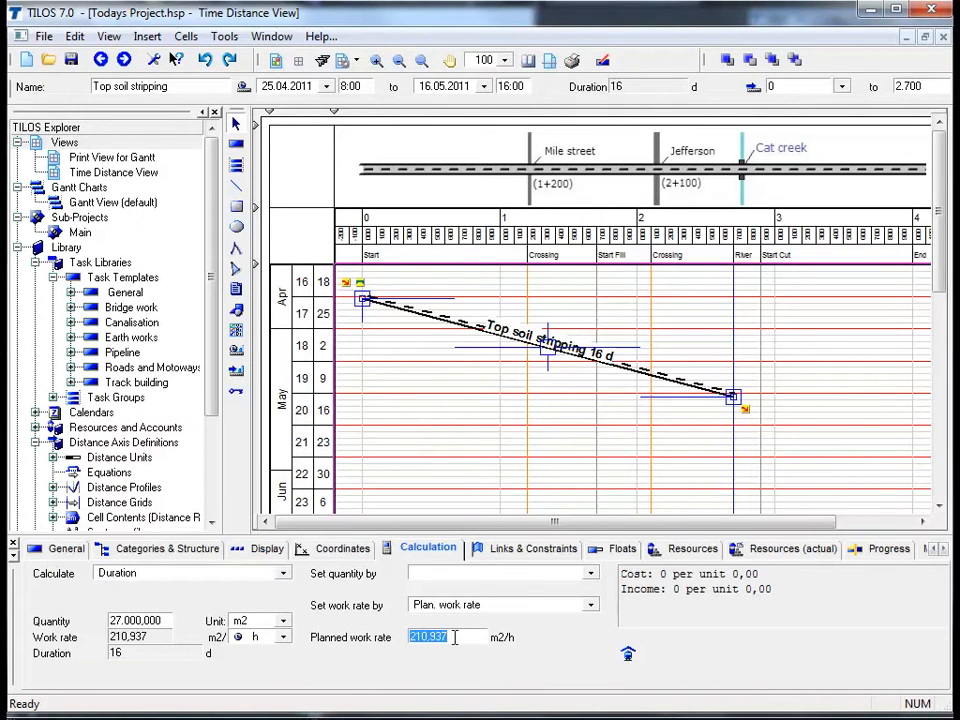
text(240)
key(Return)
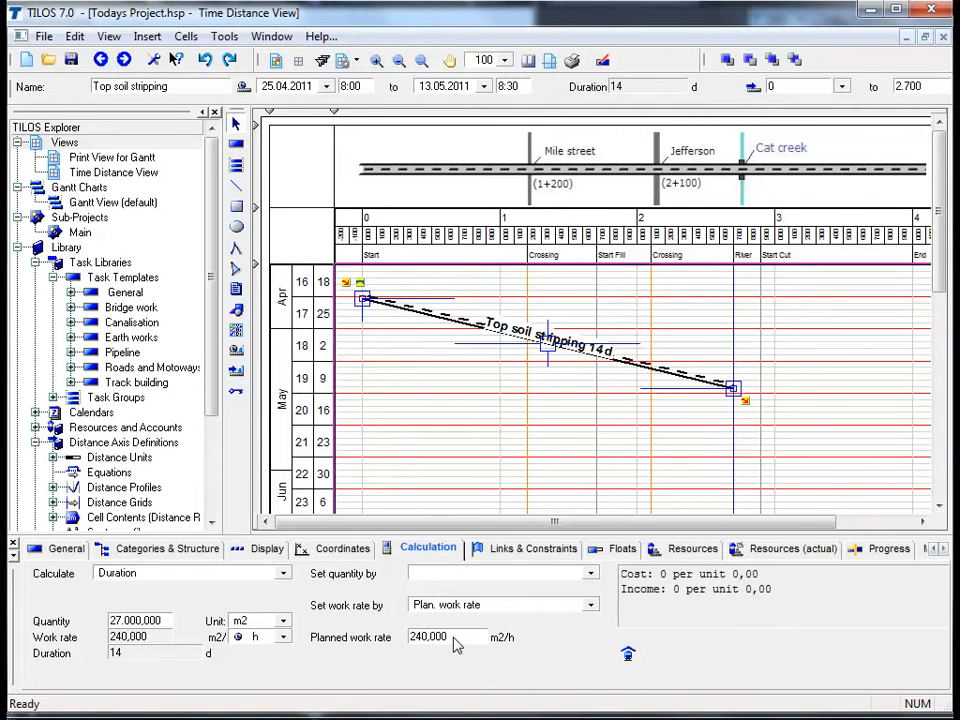
double_click(193, 655)
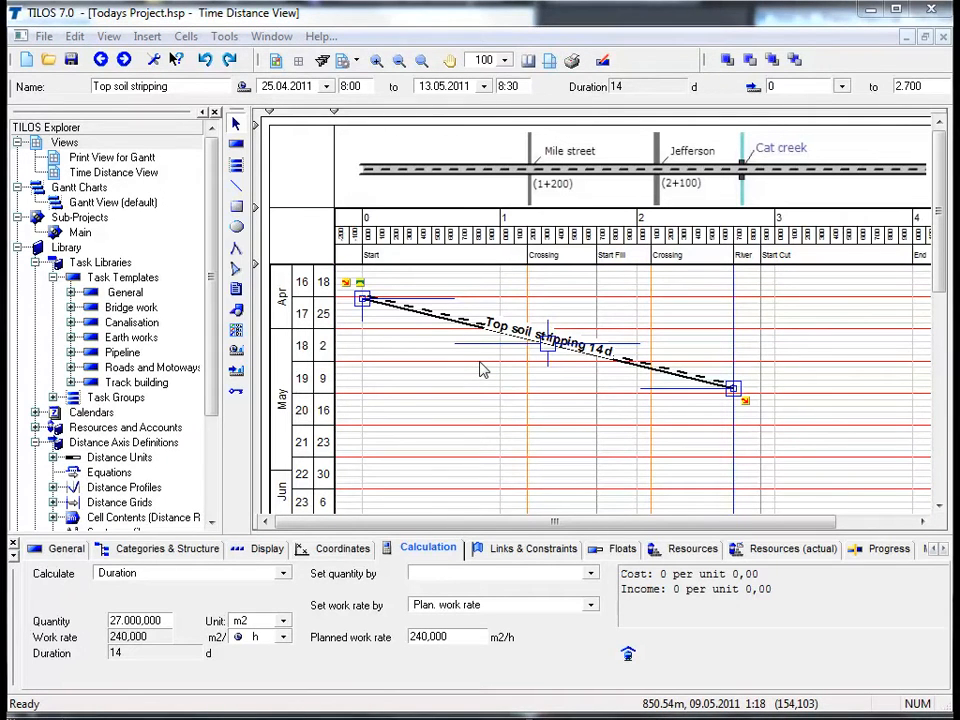
- Derive the Top soil stripping task's quantity from the task length with a quantity factor of 12 m2 per m
click(592, 576)
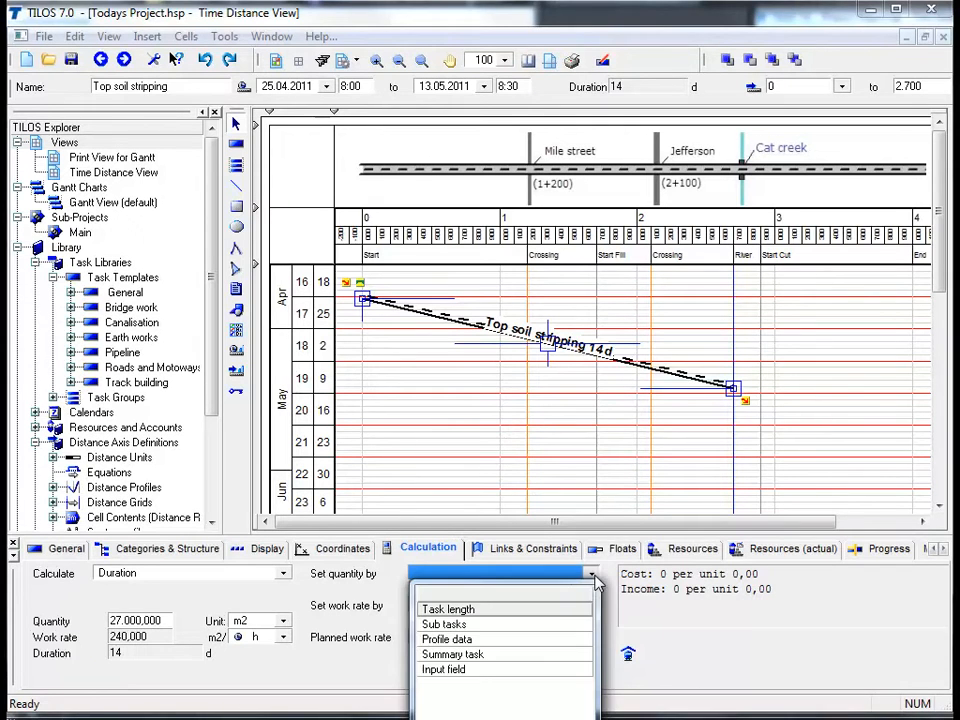
click(553, 612)
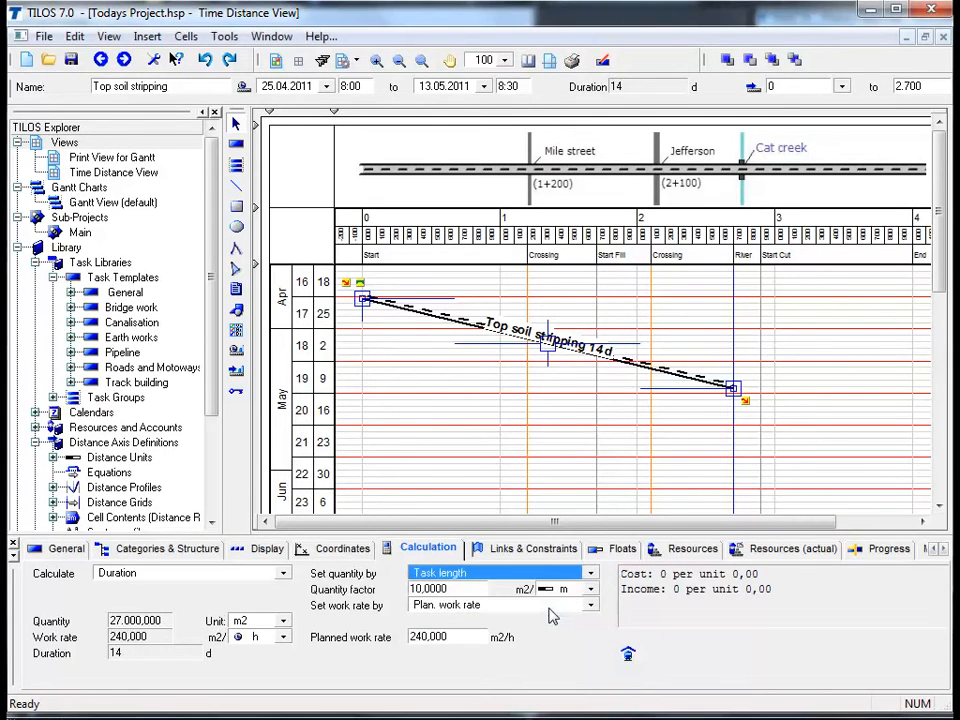
click(467, 590)
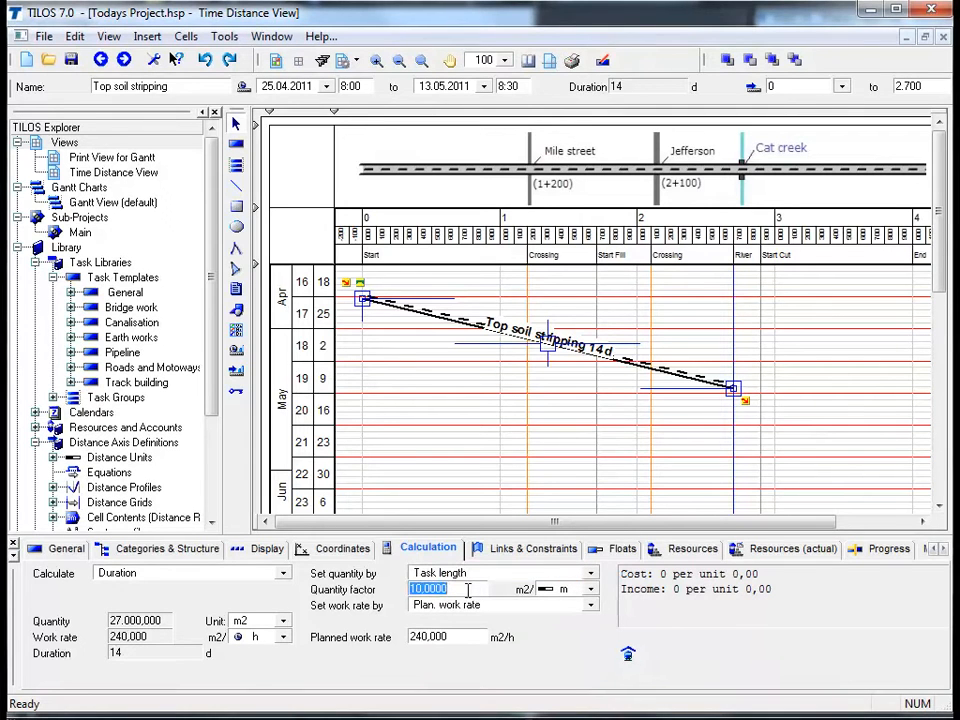
text(12)
key(Return)
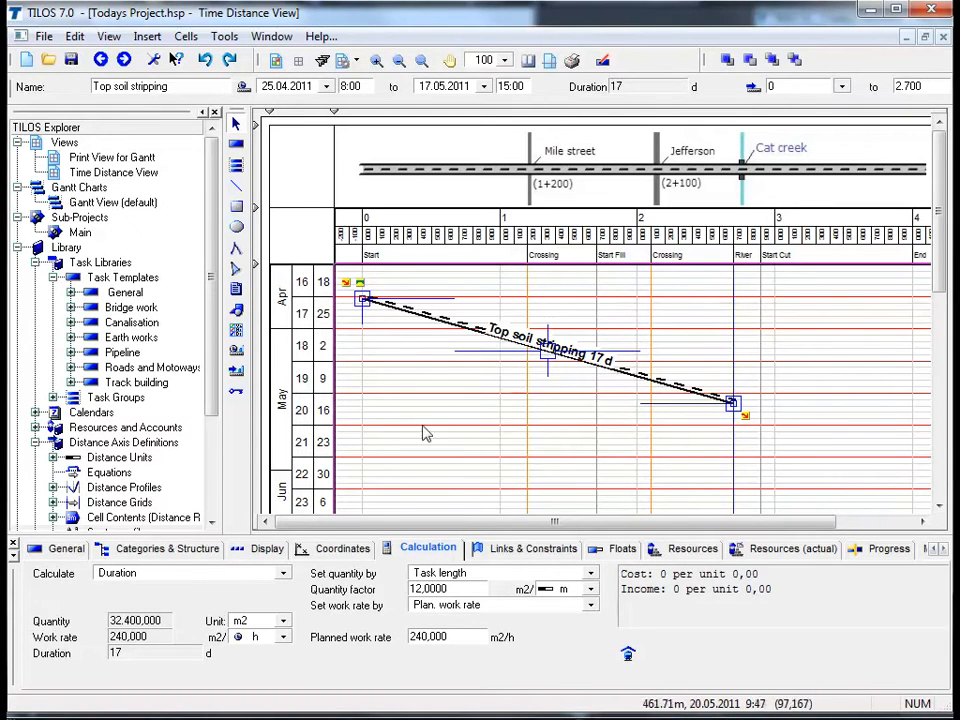
- Set the task's start distance to the Crossing station point at 1.200 and move it back to 0
click(351, 555)
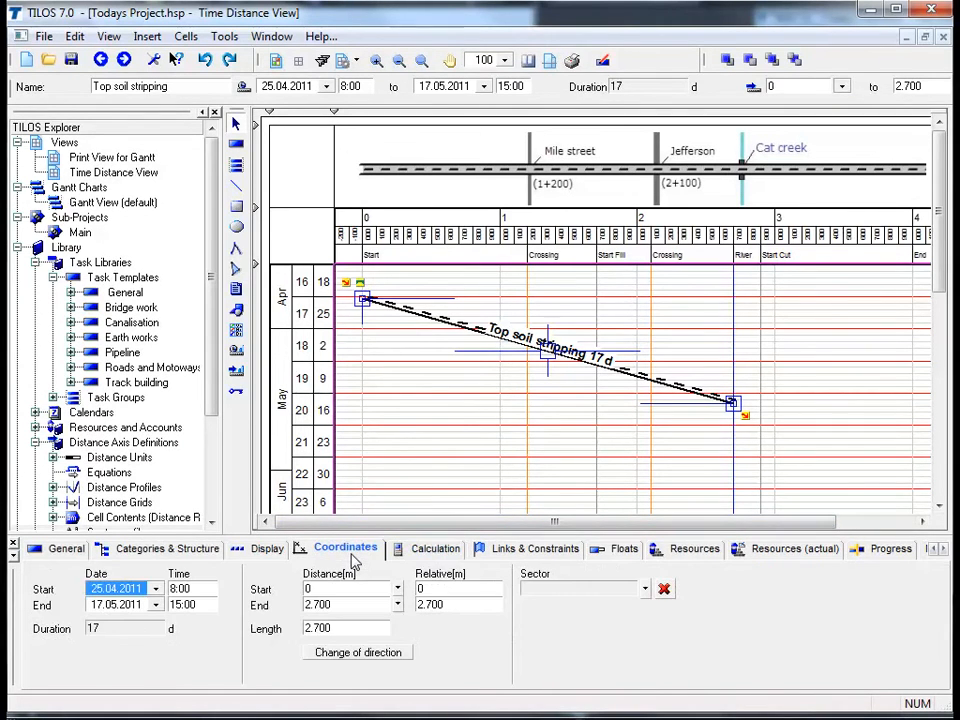
click(398, 590)
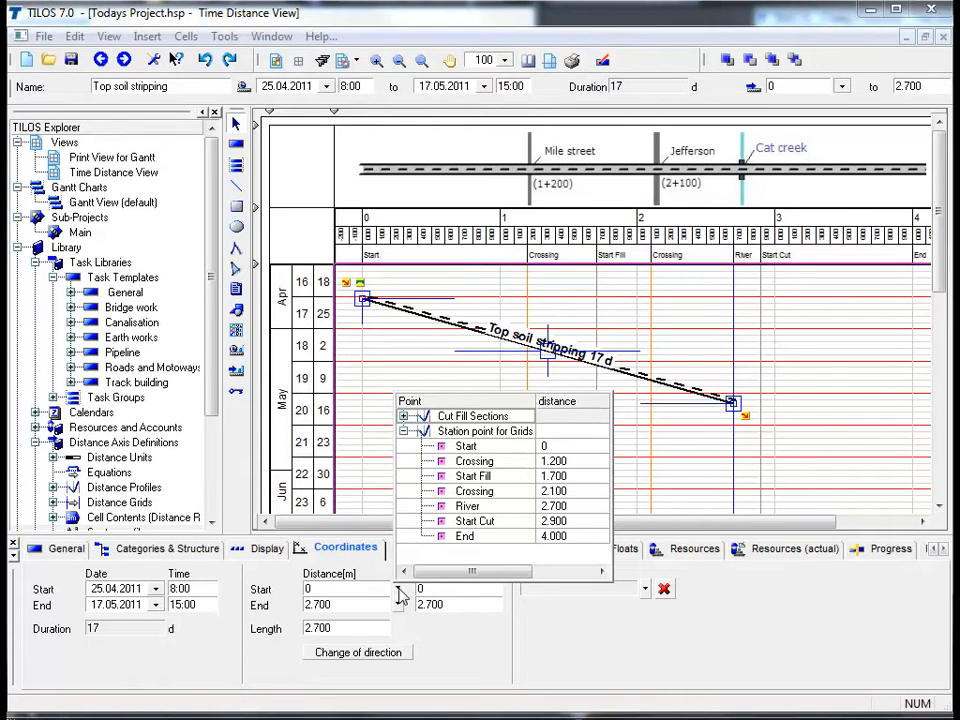
click(574, 463)
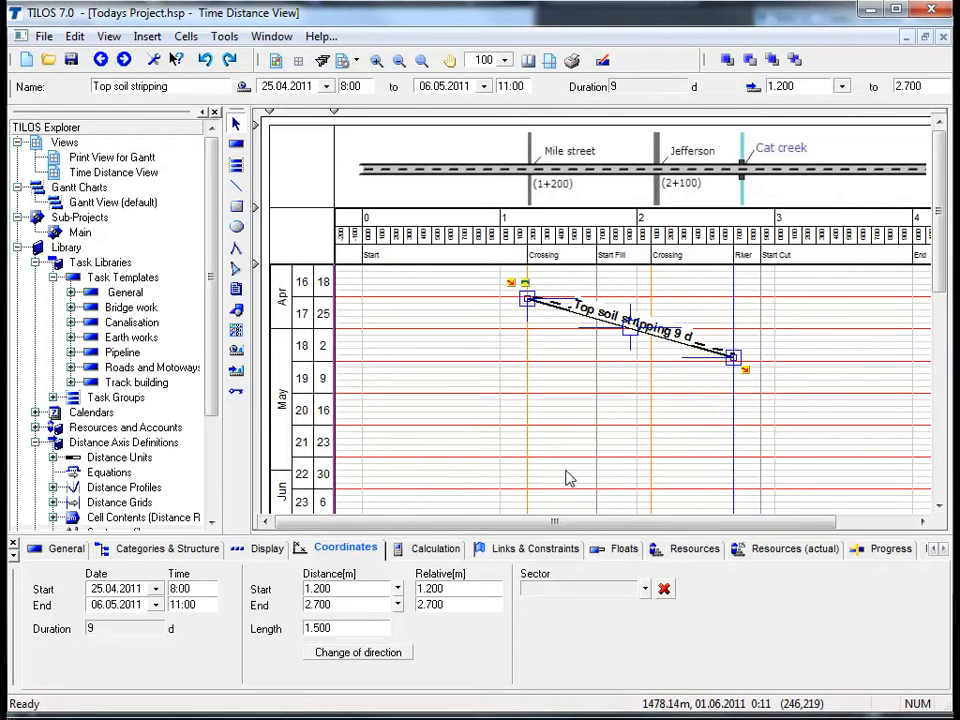
drag(529, 322, 364, 331)
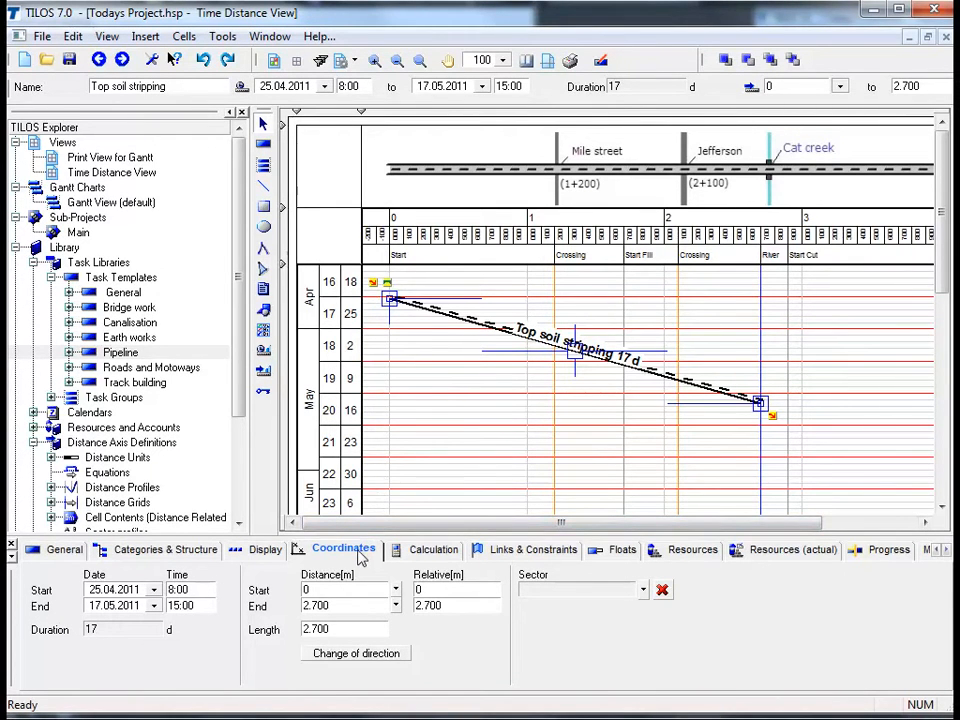
- Reverse the direction of the Top soil stripping task to run from 2.700 to 0
click(358, 655)
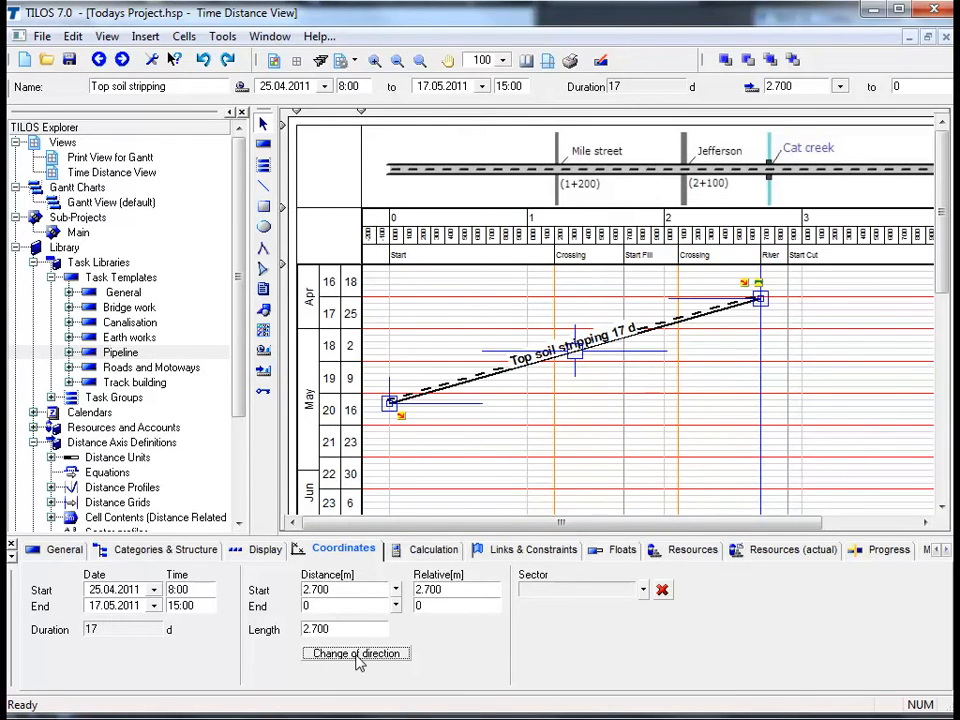
- Save the task as a new template named Top soil stripping today under Earth works and deselect the task
right_click(458, 384)
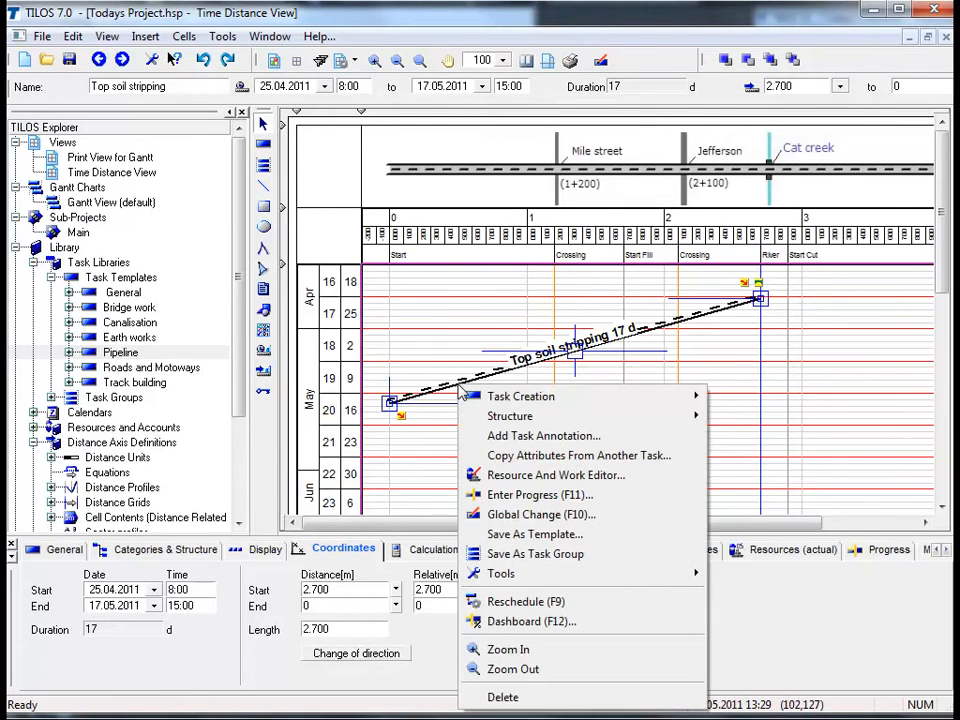
click(510, 540)
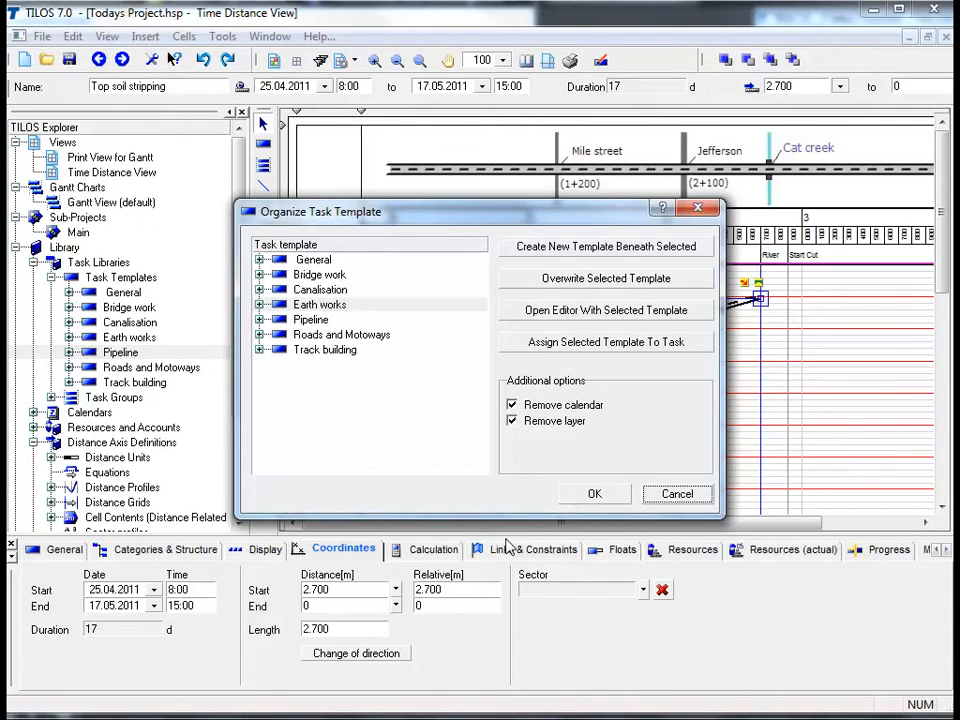
click(259, 305)
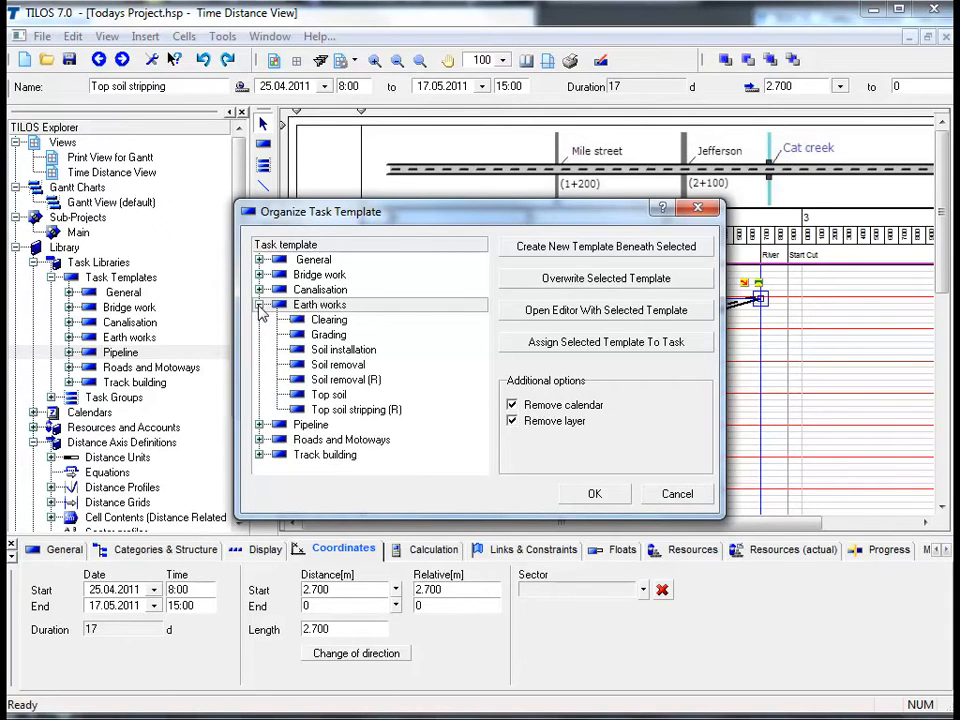
click(573, 250)
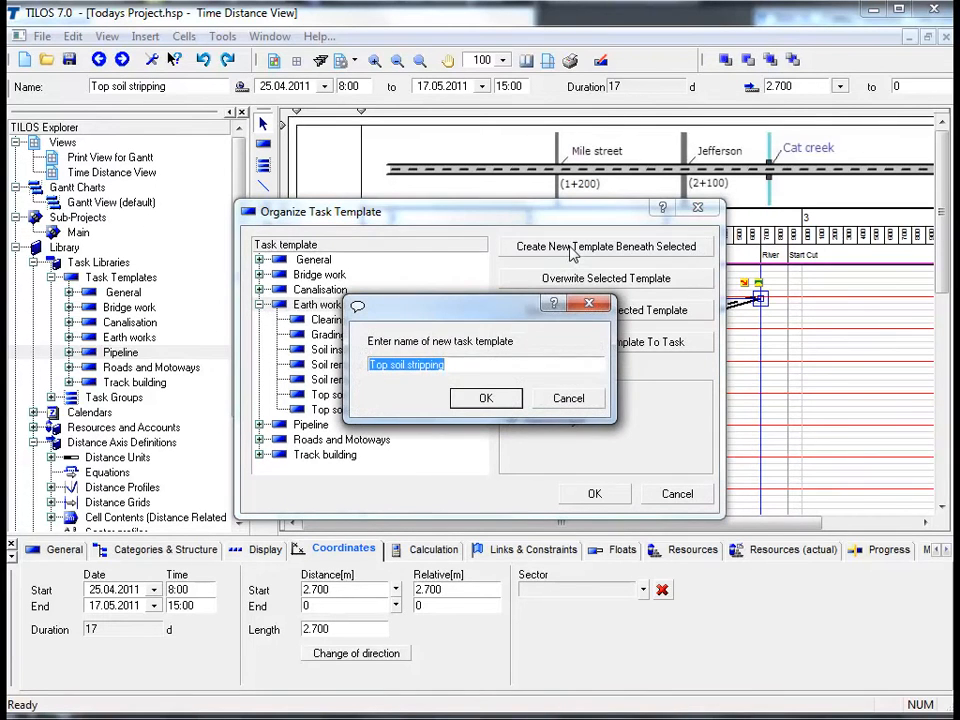
click(502, 362)
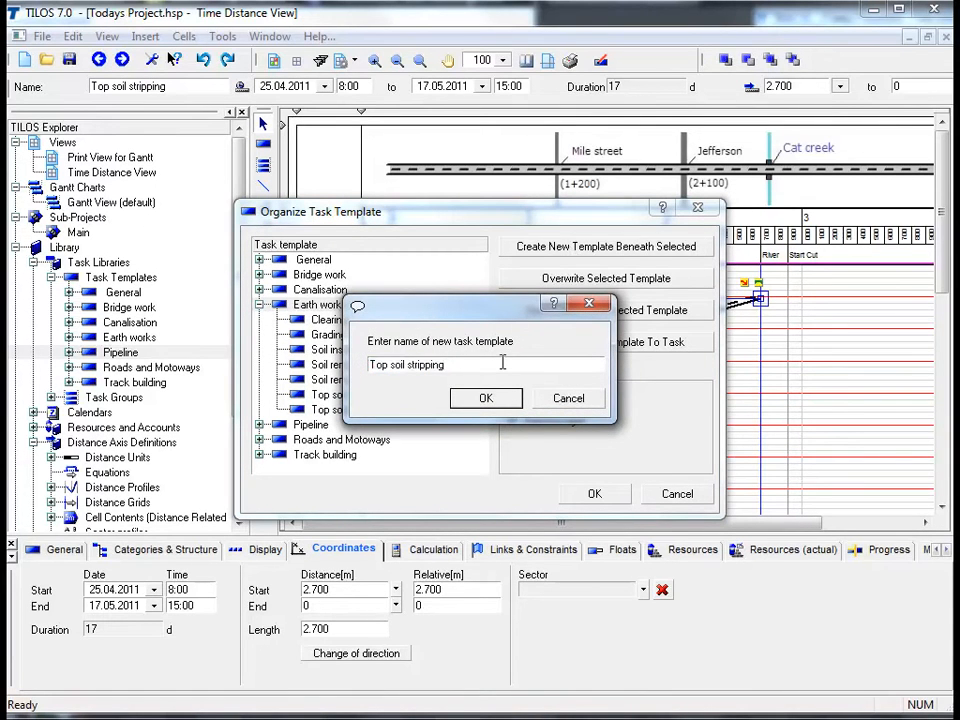
text(today)
click(478, 398)
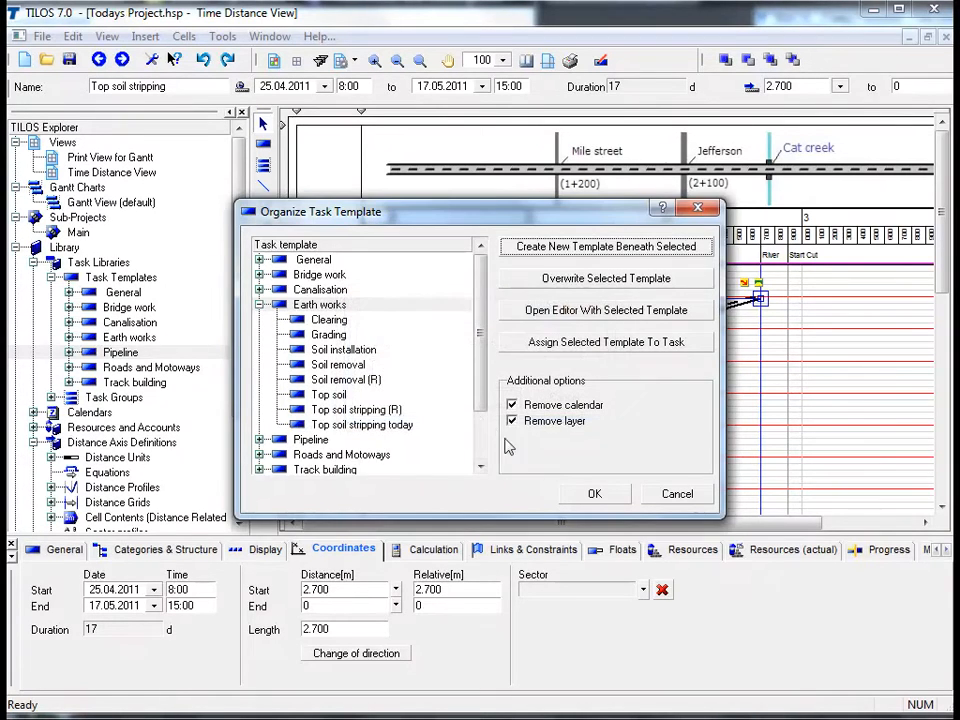
click(589, 494)
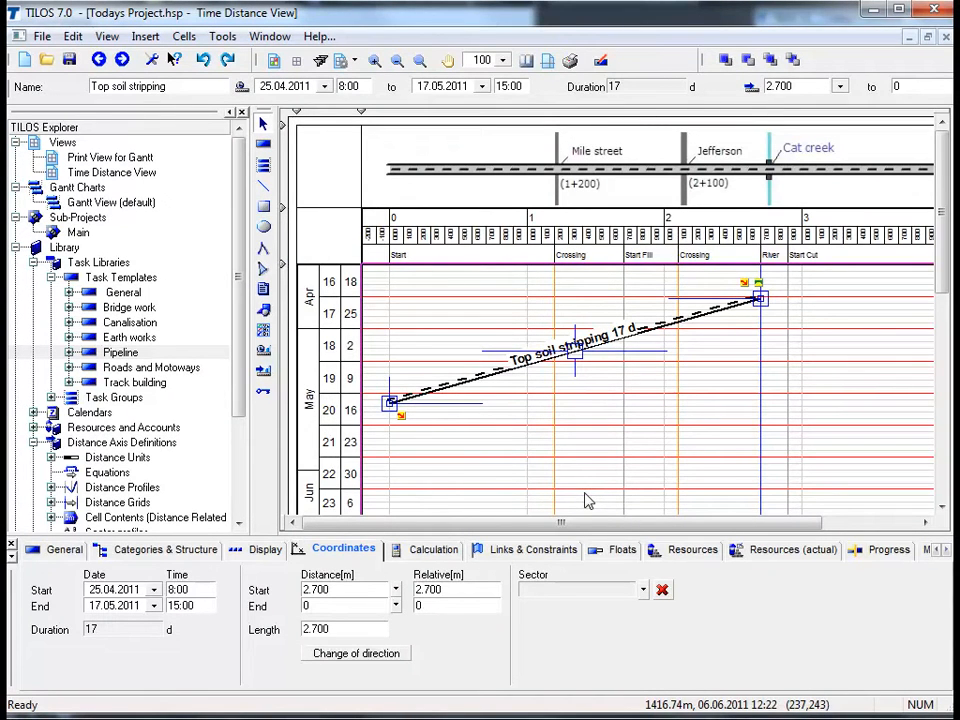
click(530, 462)
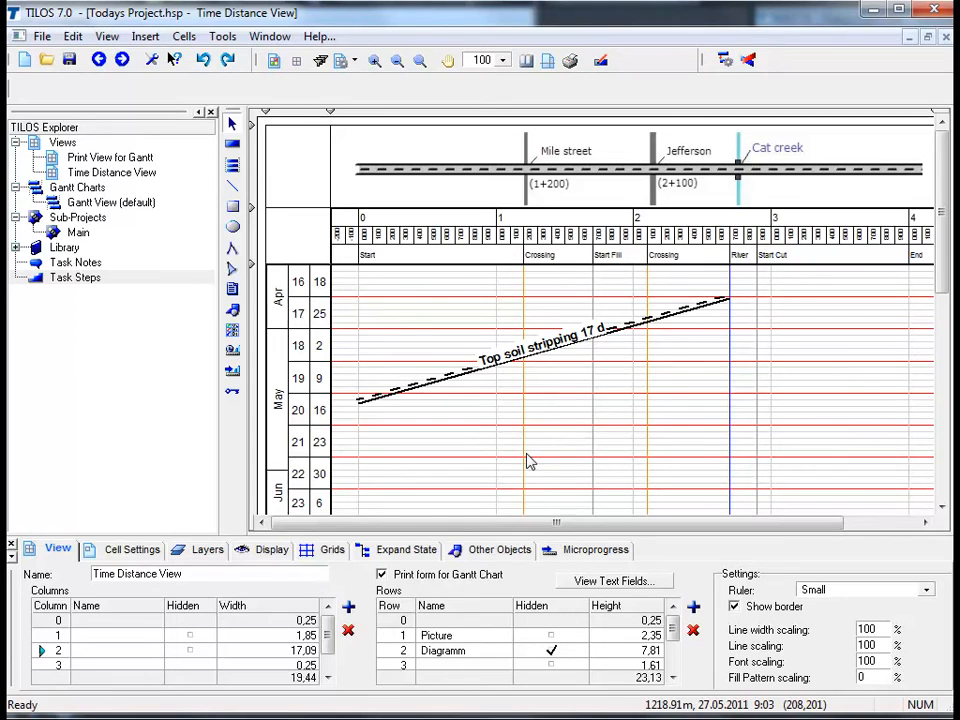
- Draw a second task from the Top soil stripping today template, starting 17.05.2011 at the River (2.700) and ending at End (4.000)
click(233, 146)
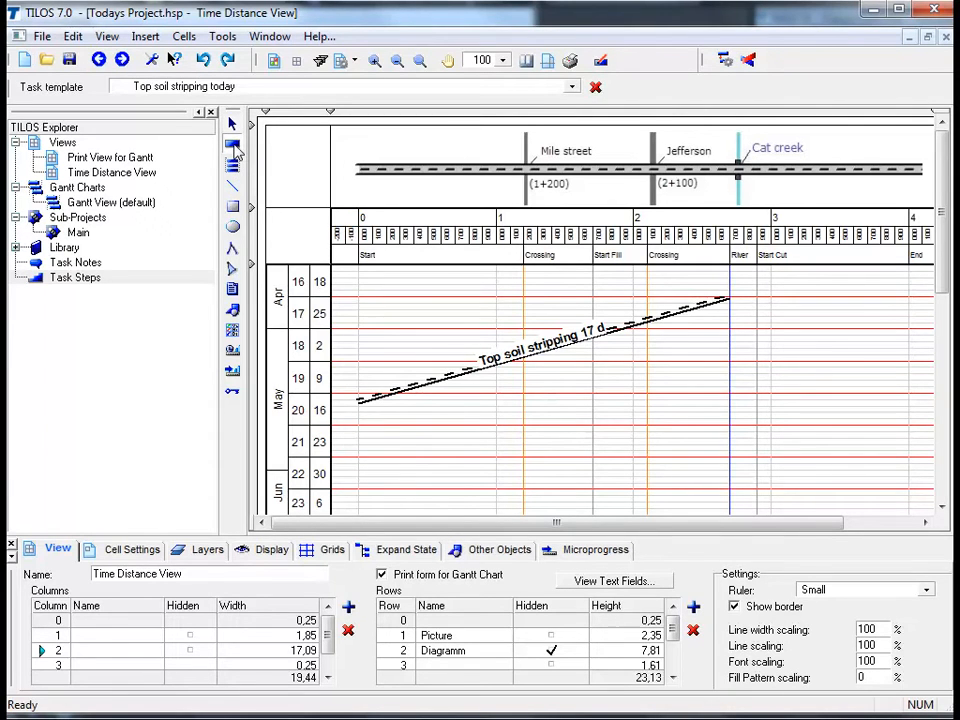
click(571, 88)
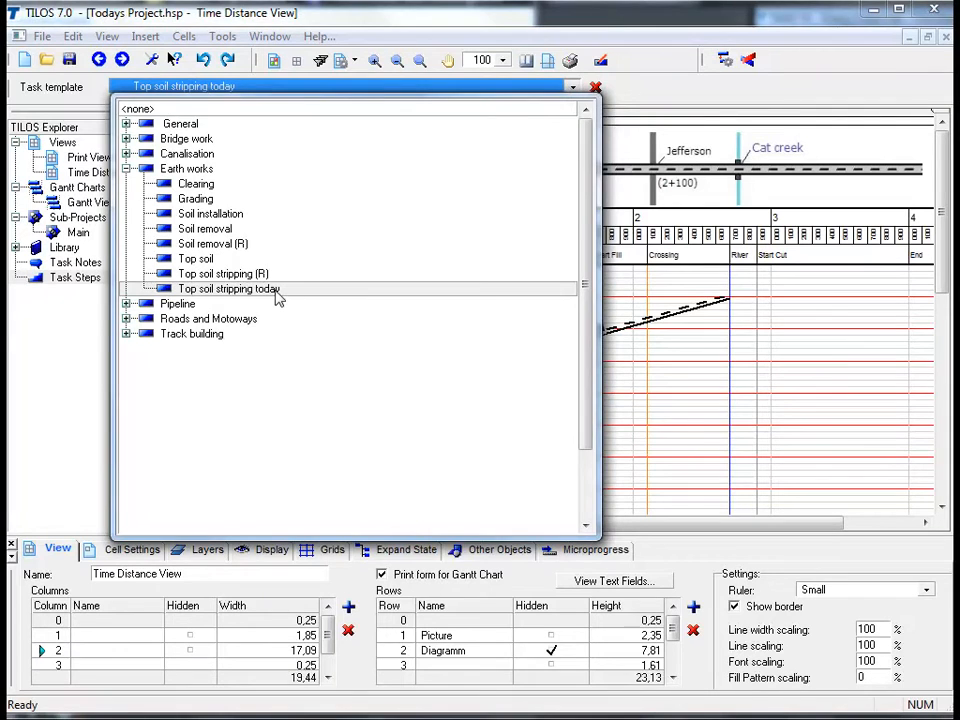
click(229, 289)
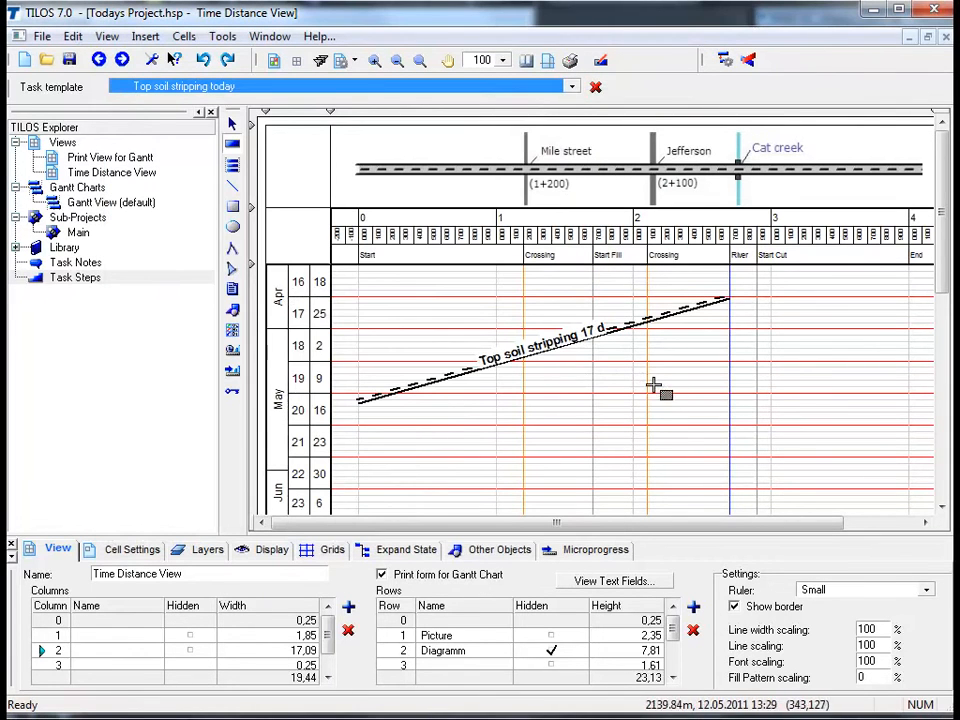
click(729, 398)
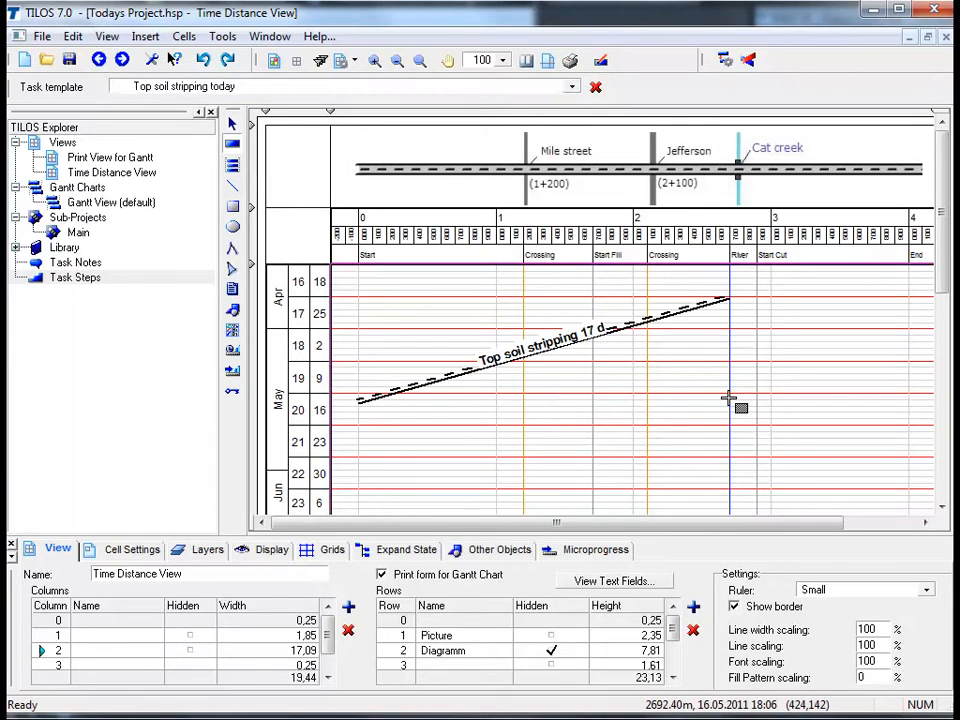
drag(729, 398, 907, 460)
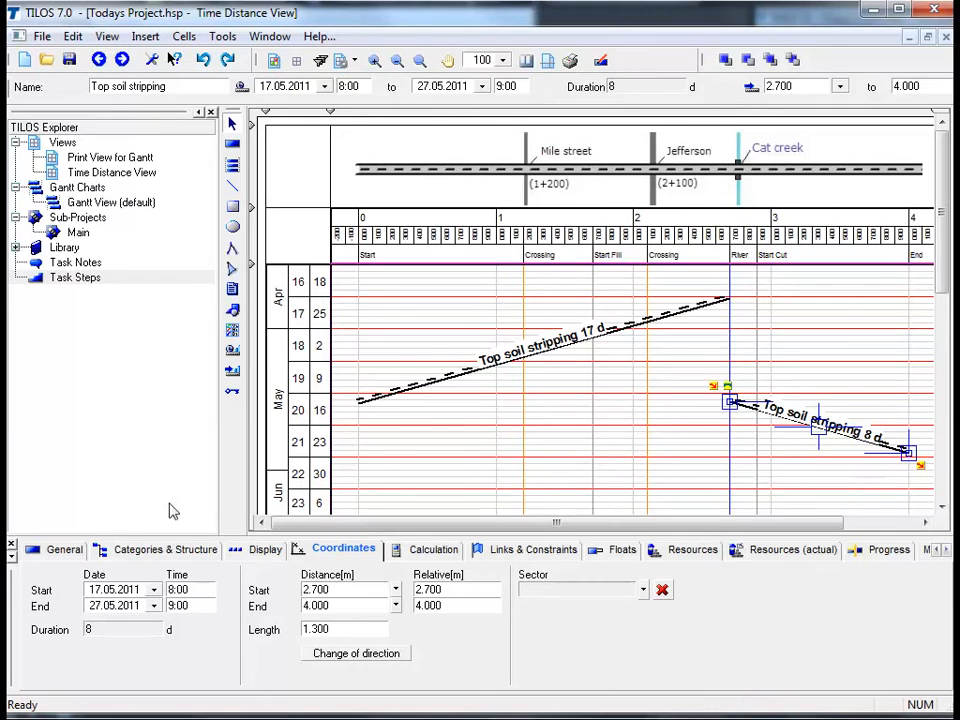
- Review the new task's general, category, display, coordinate and calculation settings inherited from the template, and deselect it
click(64, 549)
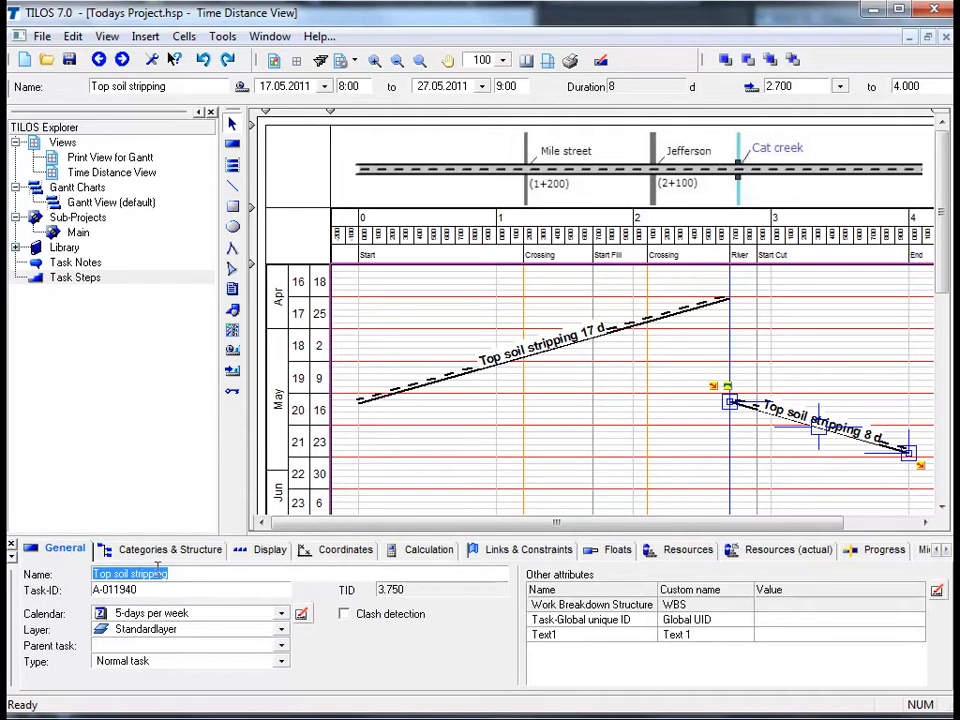
click(220, 553)
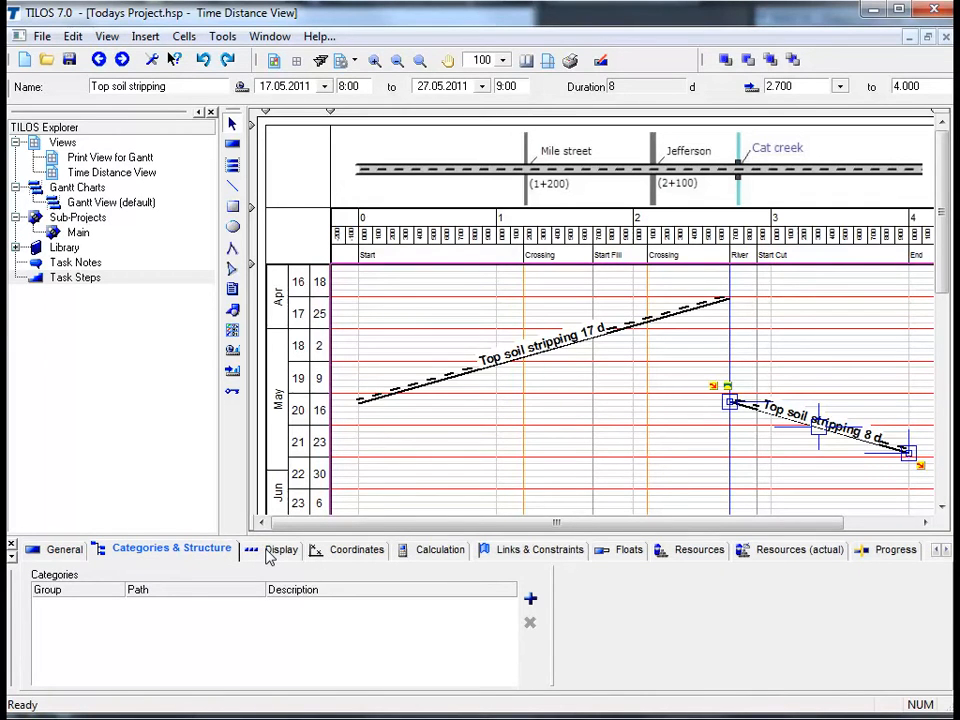
click(270, 553)
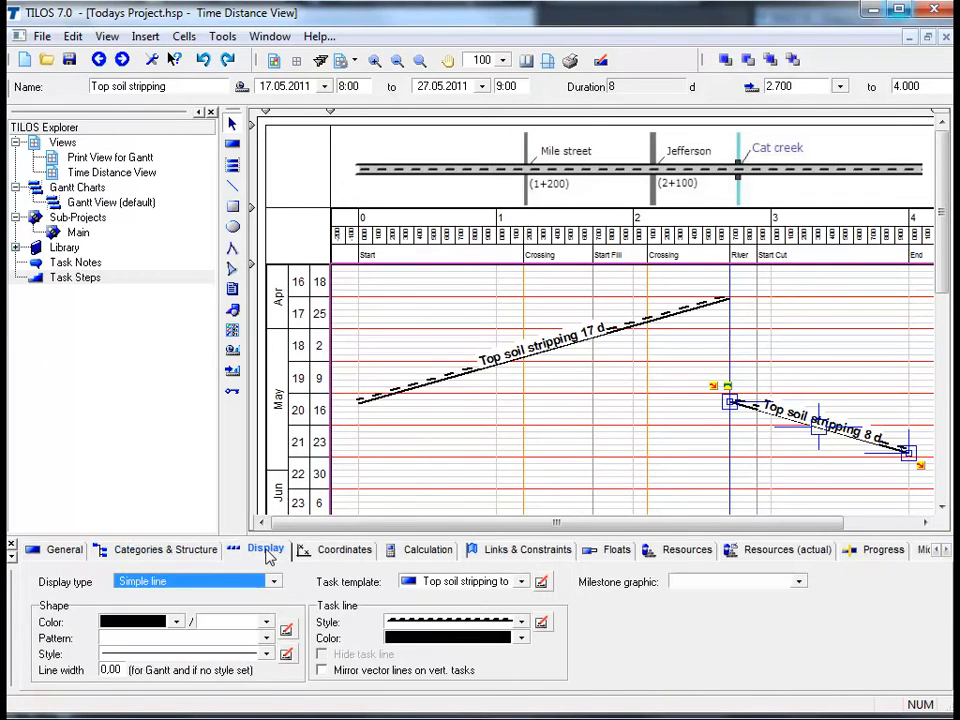
click(335, 550)
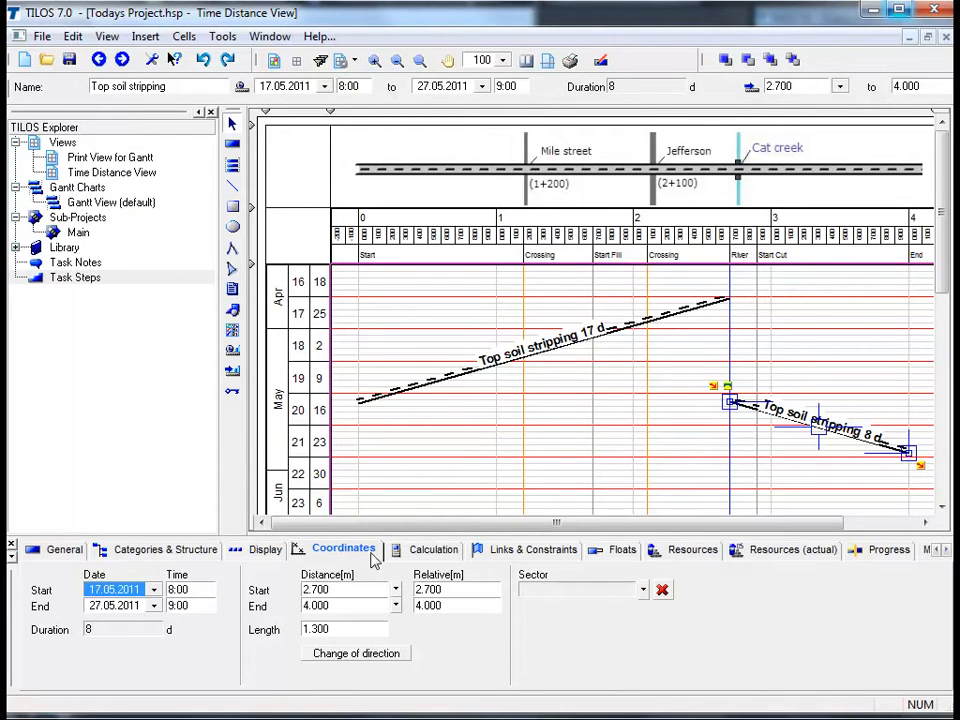
click(428, 550)
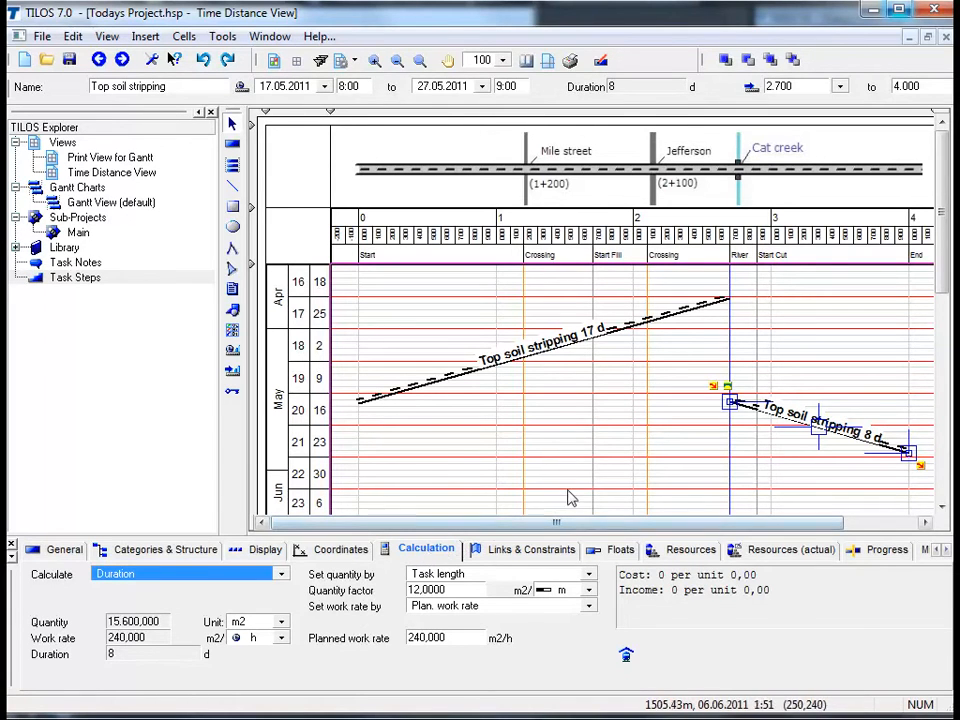
click(570, 497)
click(570, 497)
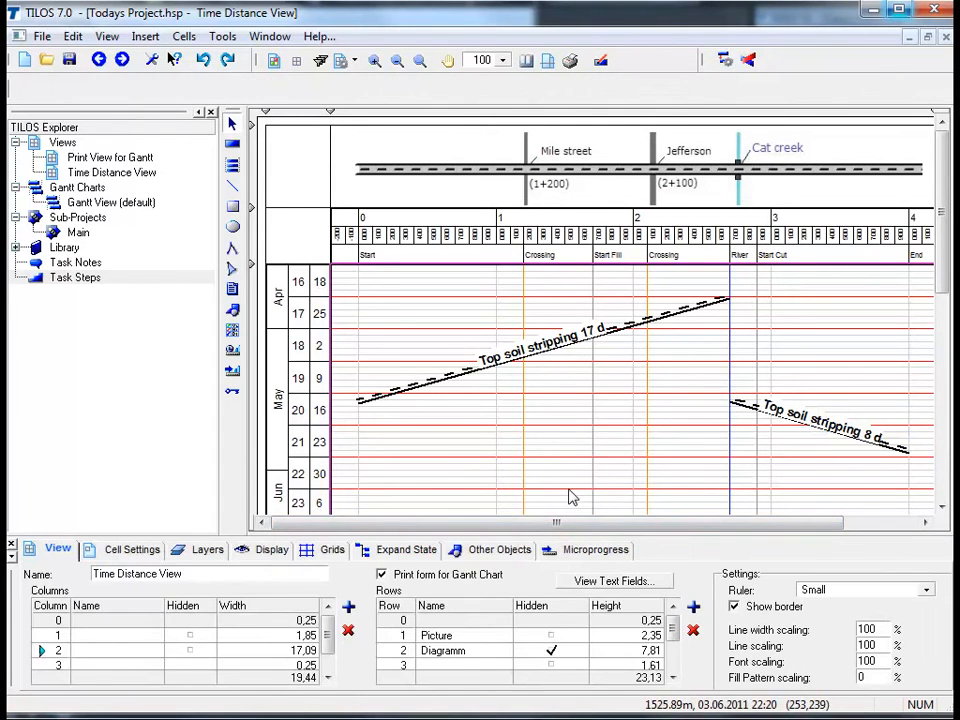
- Draw a task from the Earth works template Soil removal (R), from Start Fill (1.700) on 10.05.2011 to Start (0) on 21.06.2011
scroll(480, 371, down, 3)
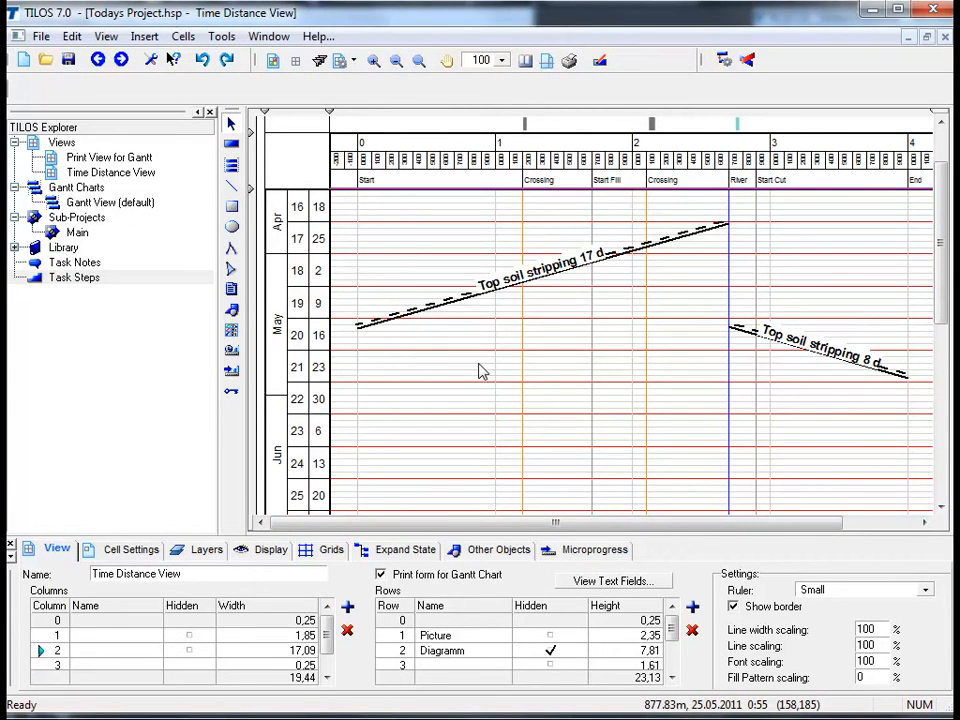
click(232, 145)
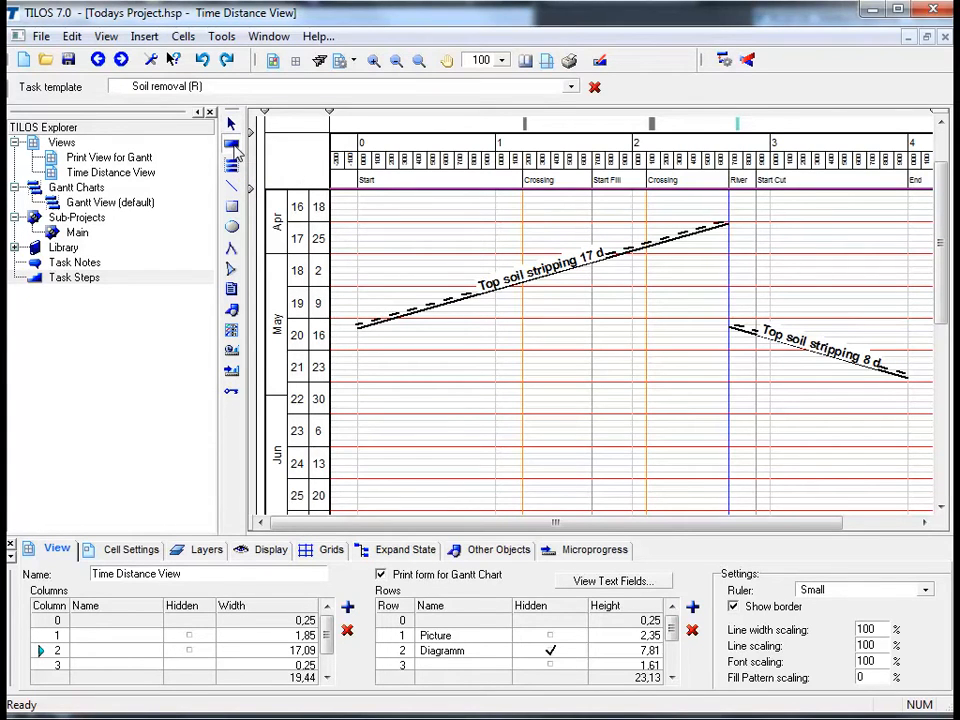
click(15, 248)
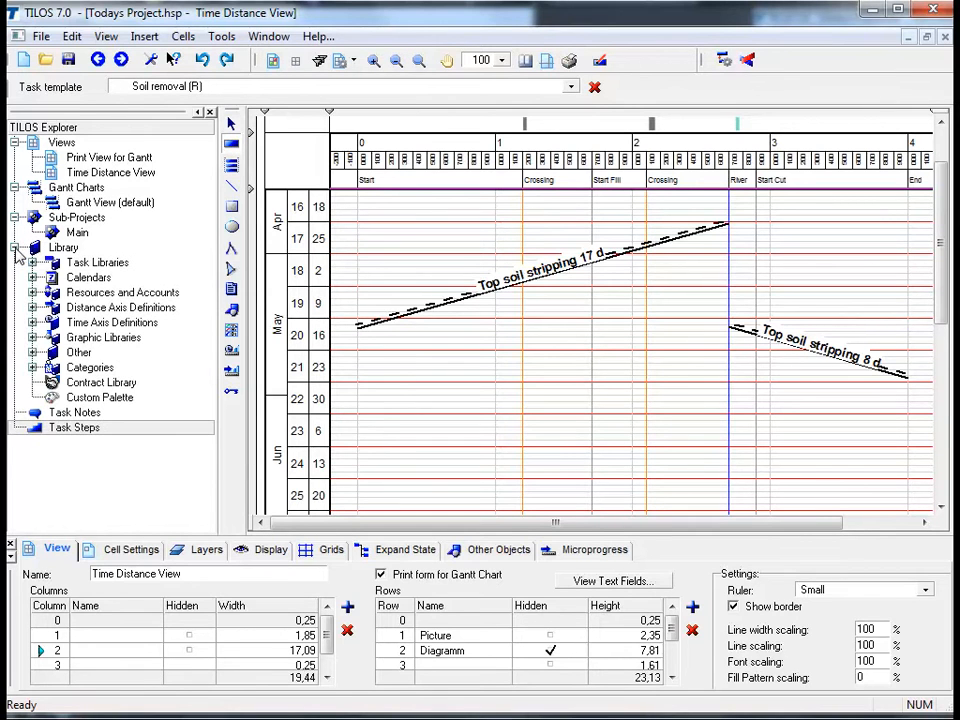
click(32, 262)
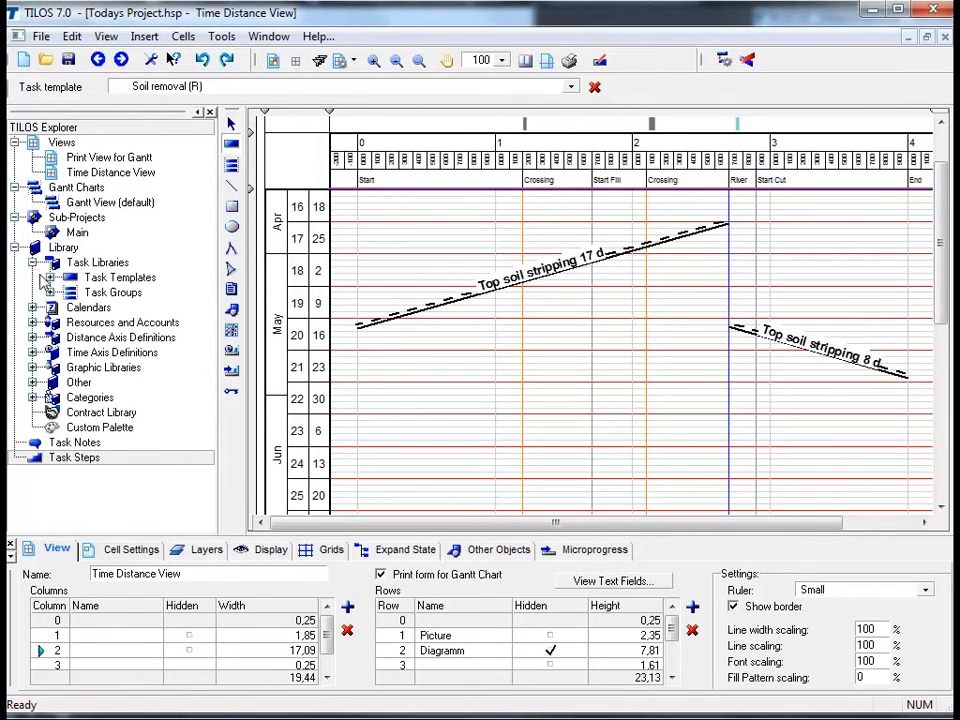
click(50, 277)
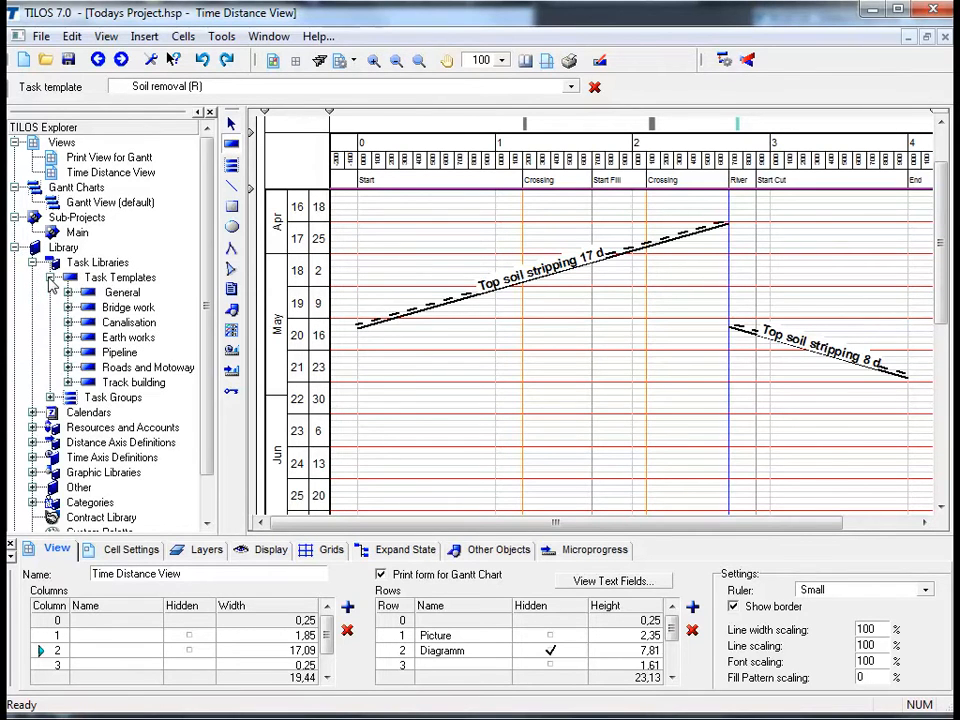
click(67, 338)
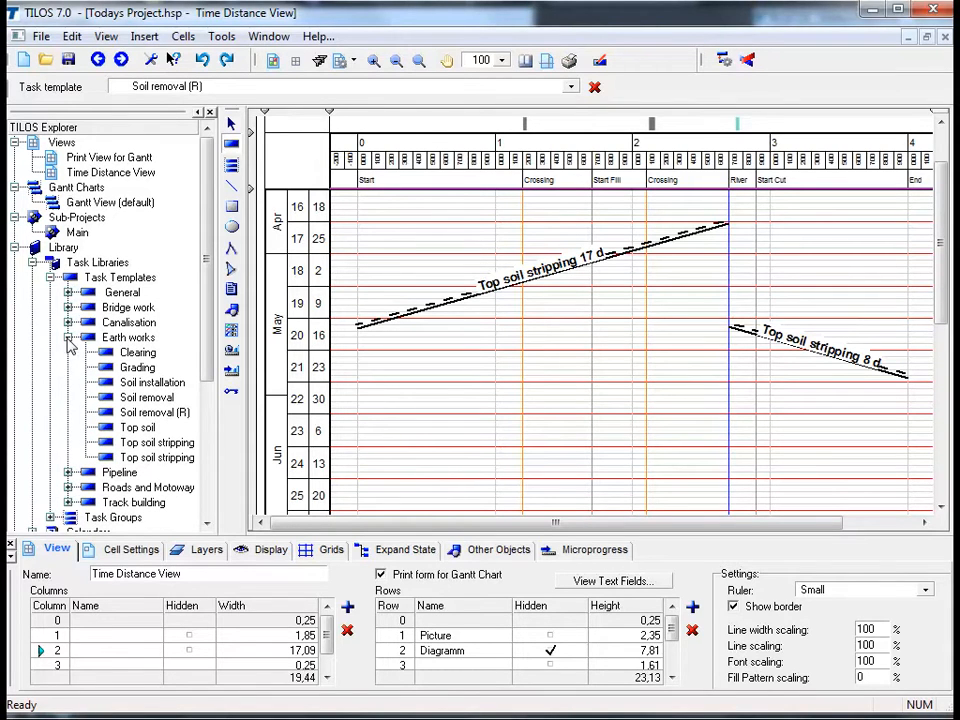
click(144, 414)
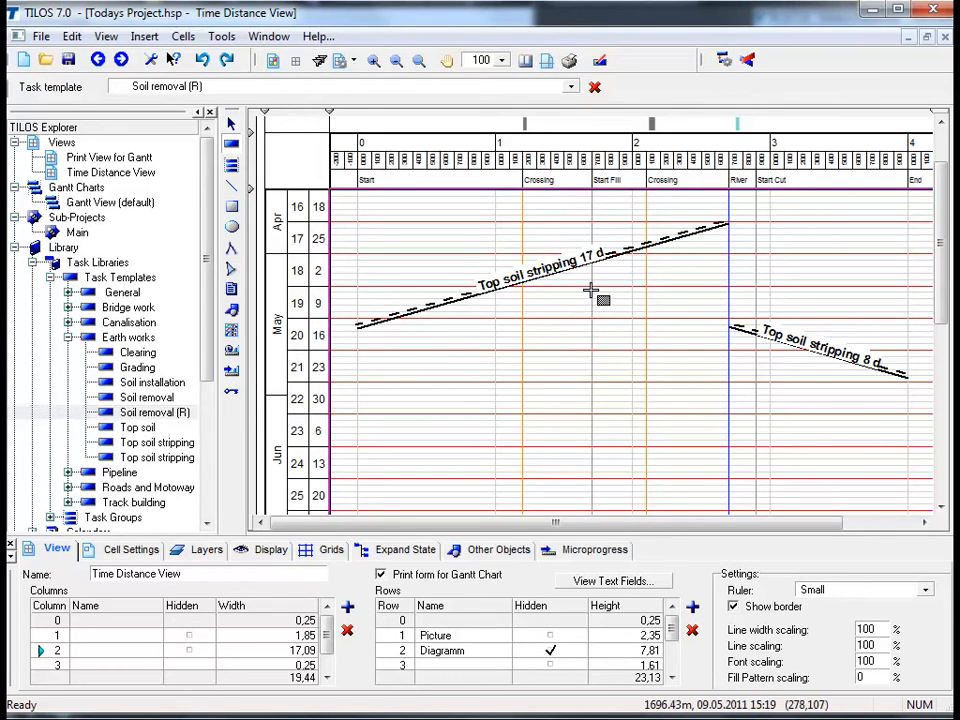
mouse_move(591, 293)
mouse_down()
mouse_move(561, 358)
mouse_move(493, 390)
mouse_move(421, 455)
mouse_move(358, 489)
mouse_up()
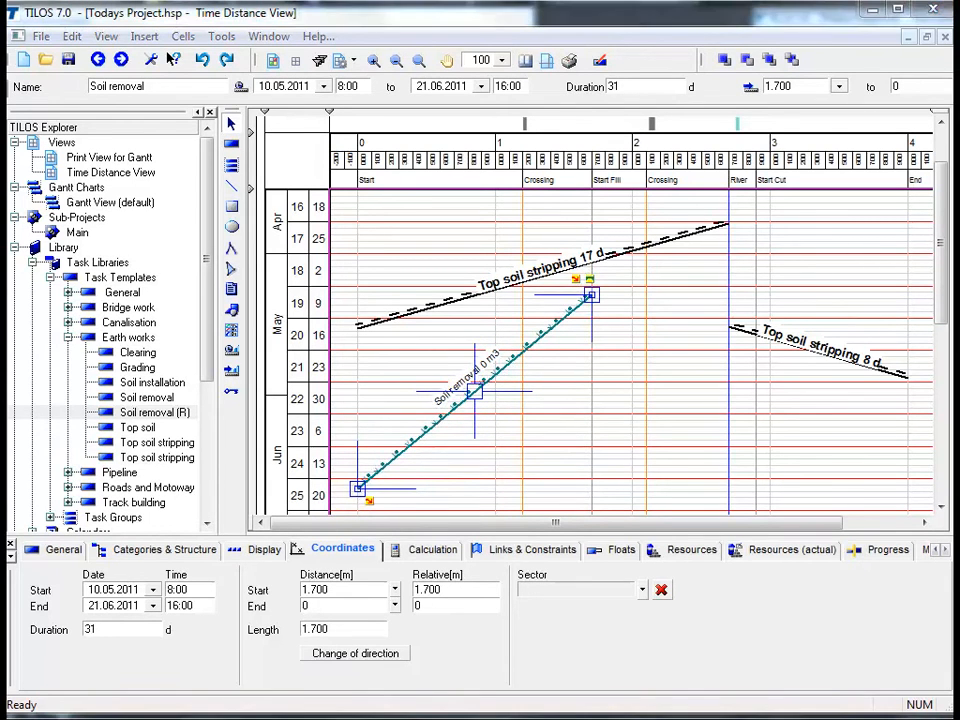
- Set the soil removal task's quantity to 45400 m3 in its calculation settings and deselect the task
click(434, 550)
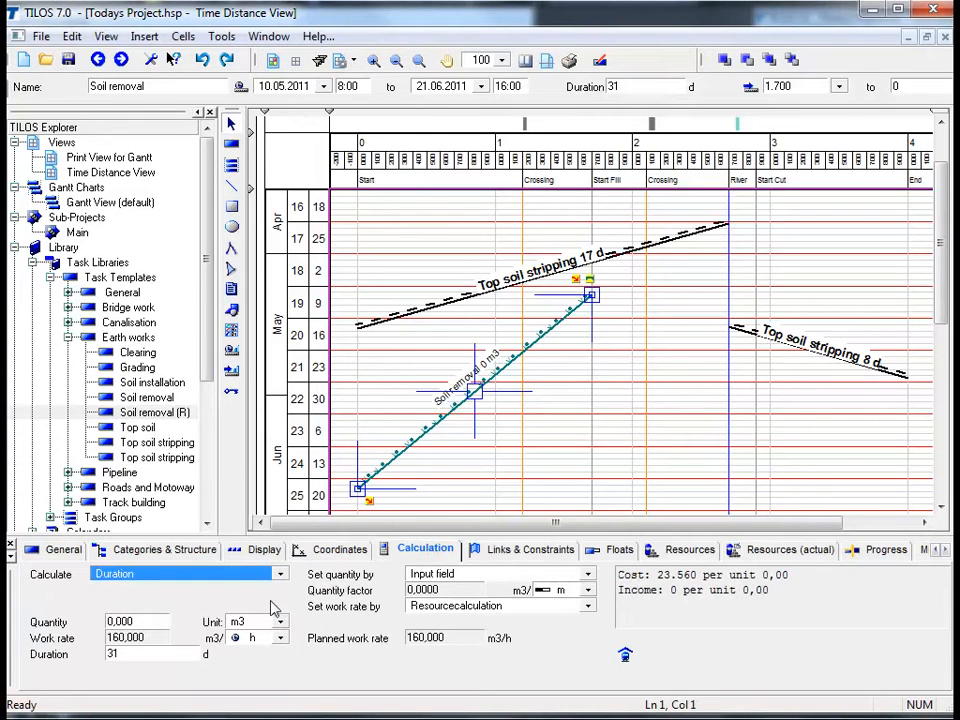
click(148, 621)
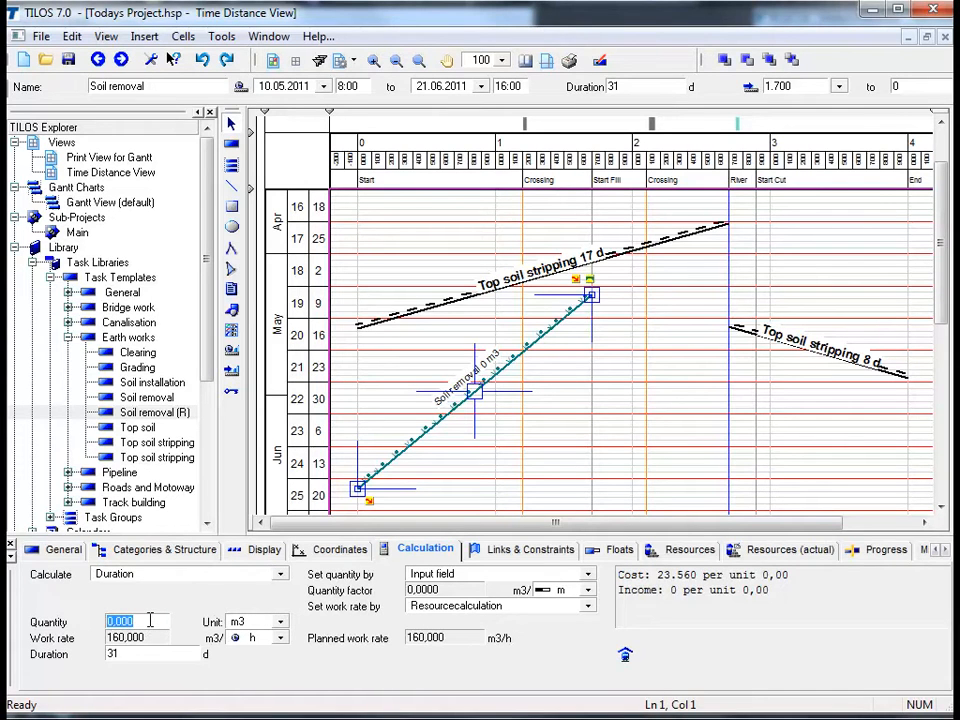
text(45400)
key(Return)
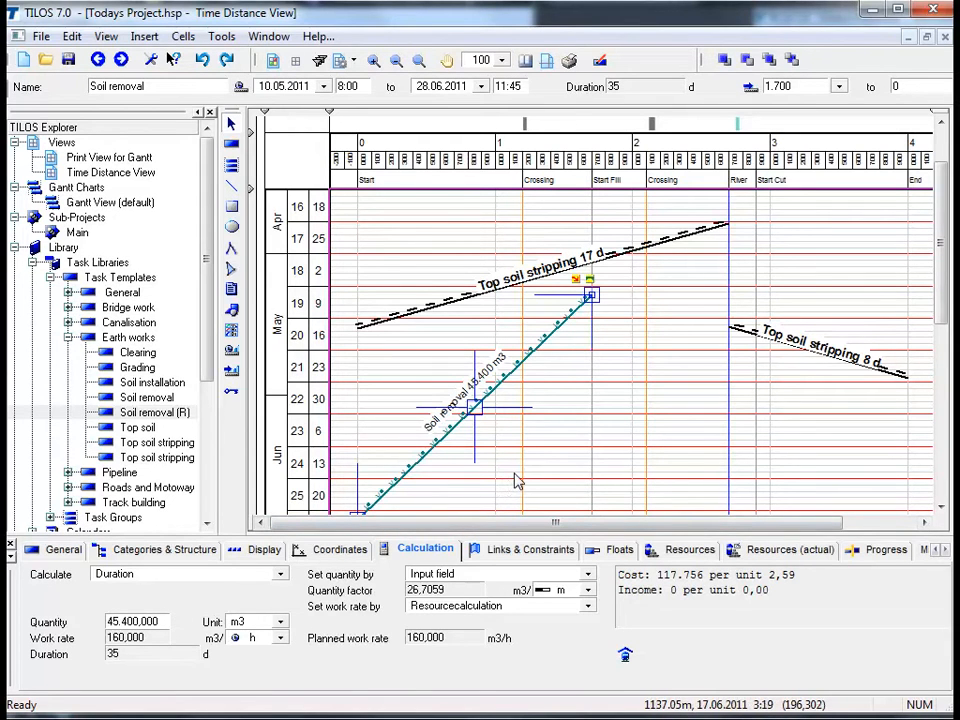
click(516, 481)
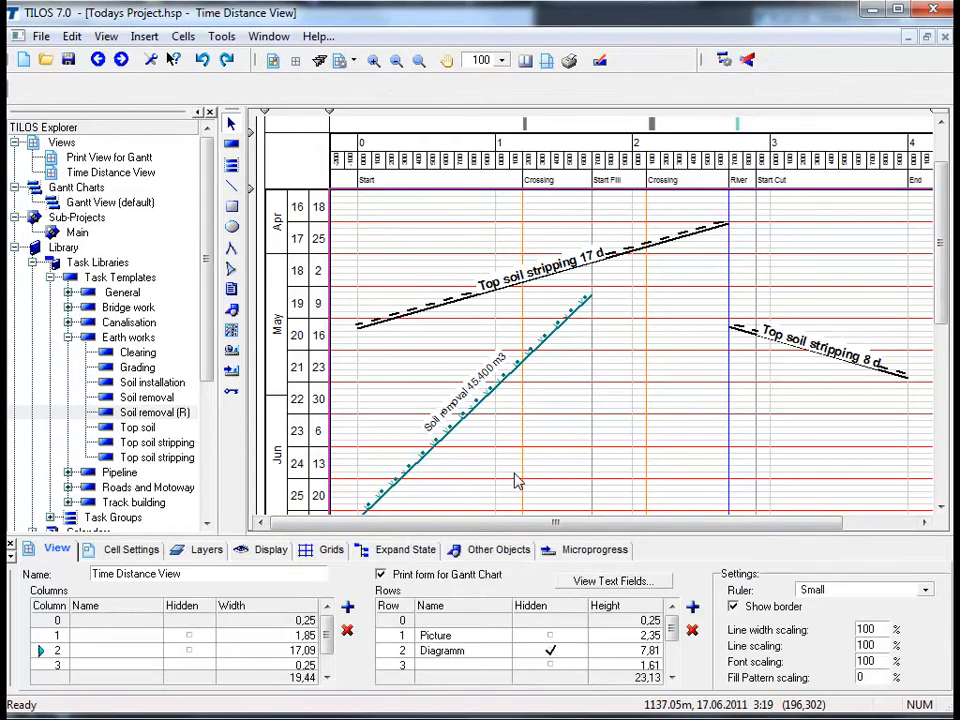
- Set the view zoom to 80 and widen the diagram column to 21,70 so it fills the available space
scroll(516, 481, down, 1)
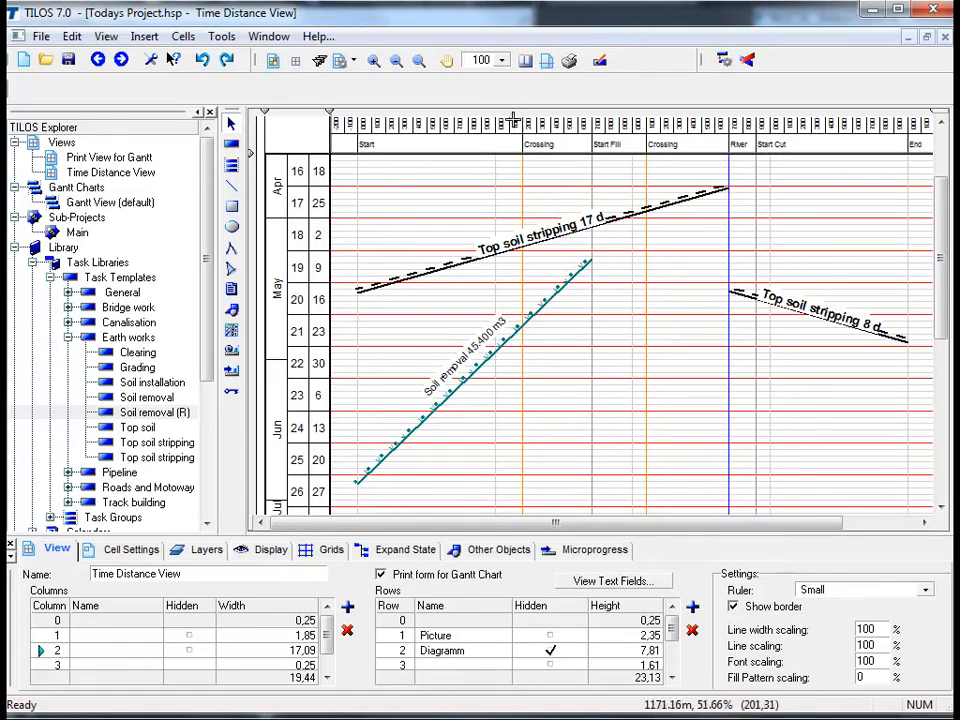
click(484, 61)
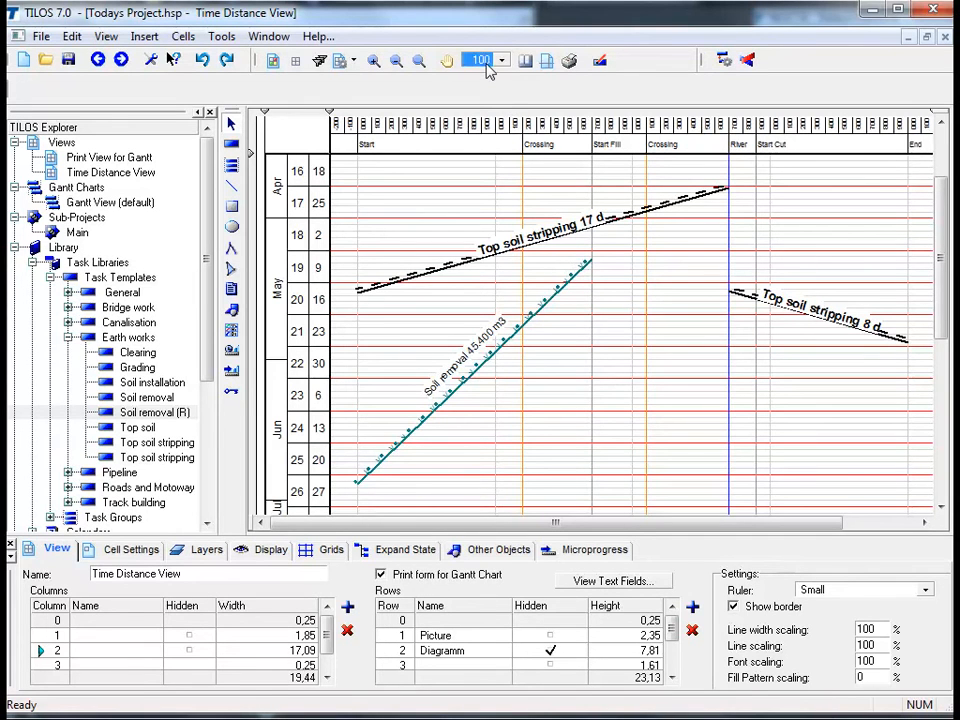
text(80)
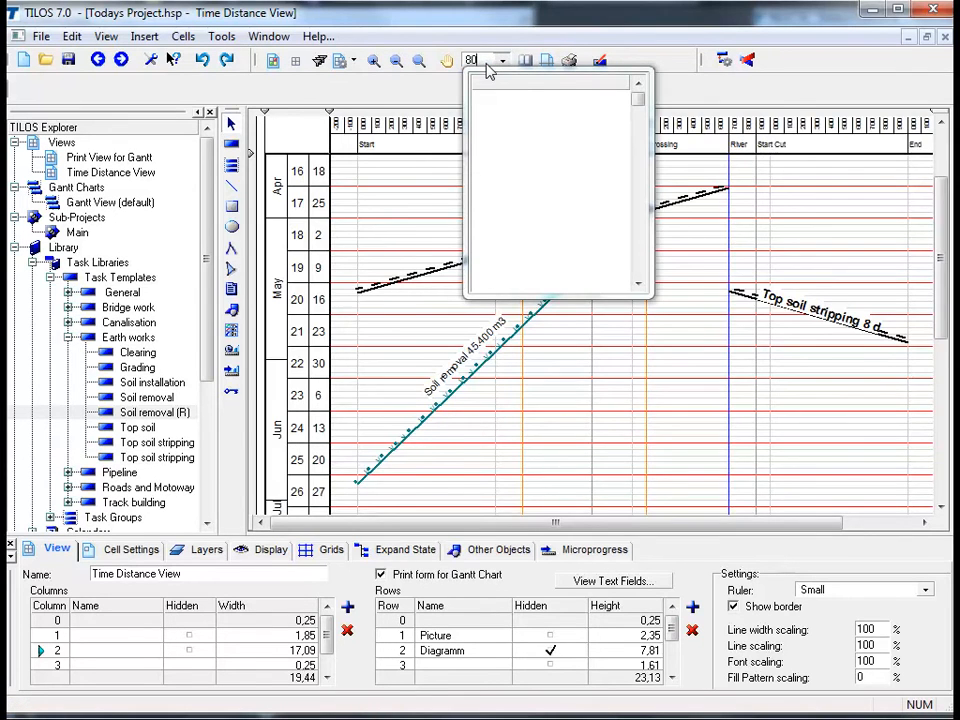
key(Return)
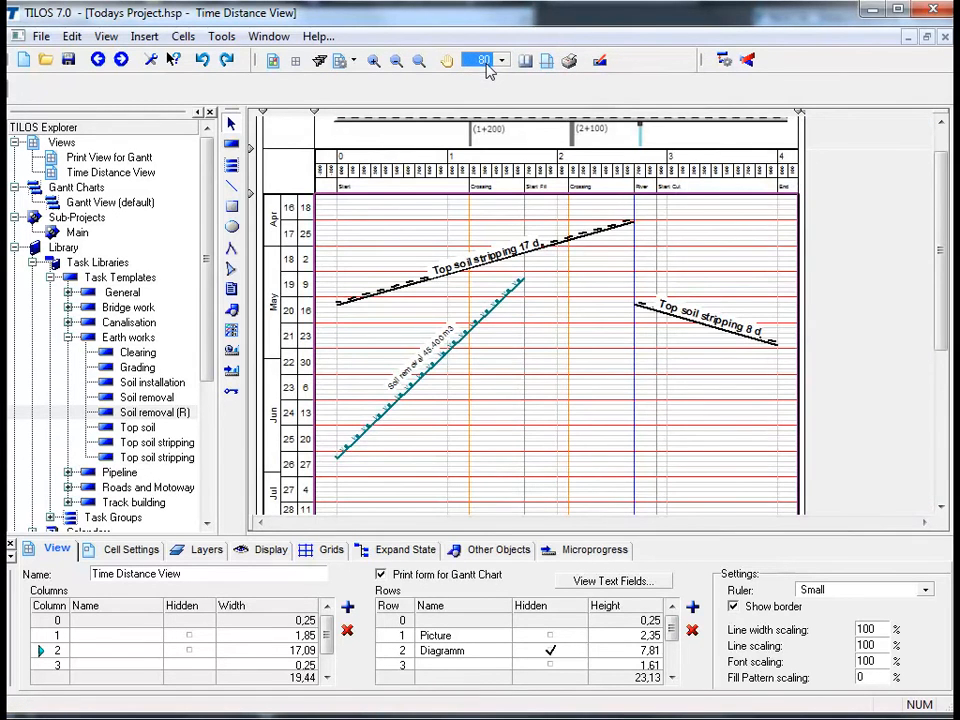
drag(941, 245, 943, 210)
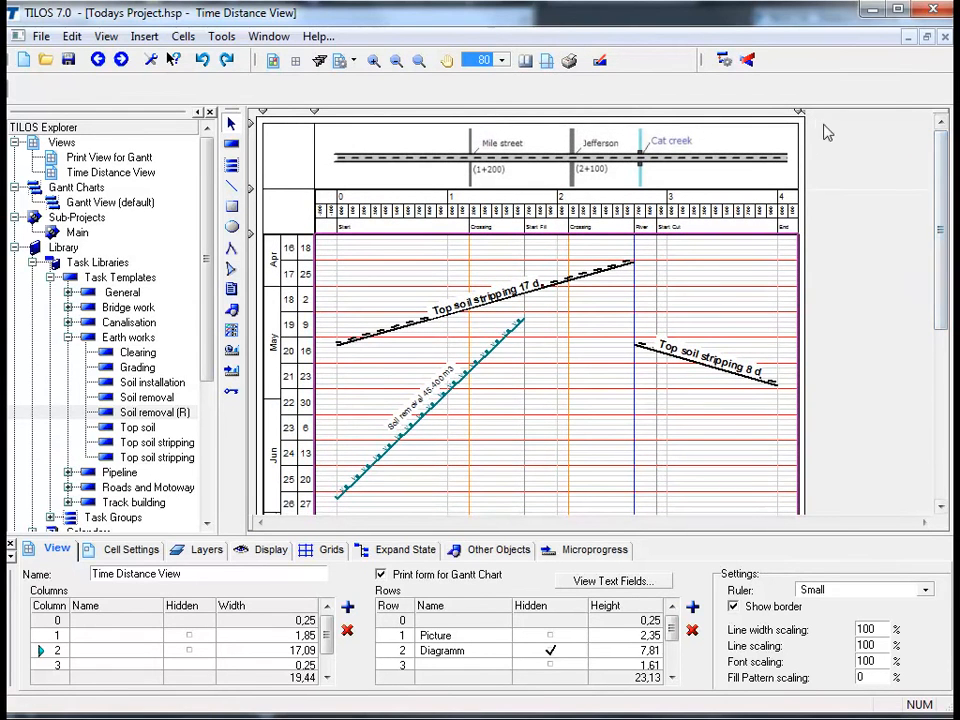
drag(800, 111, 930, 127)
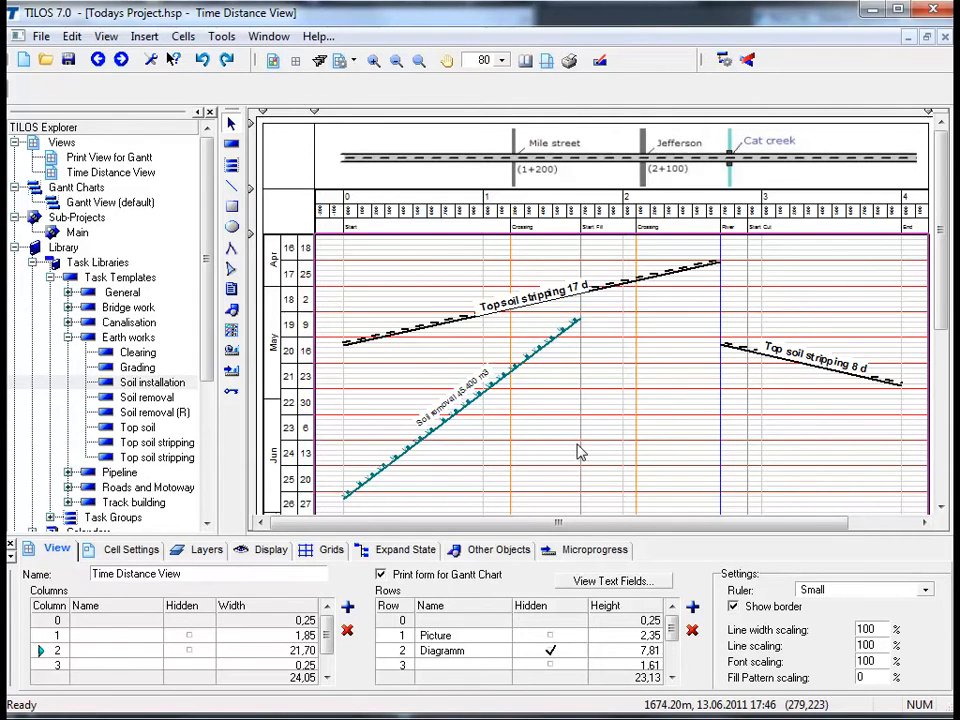
- Set the font size of the soil removal task's label to 10 and deselect it
click(421, 426)
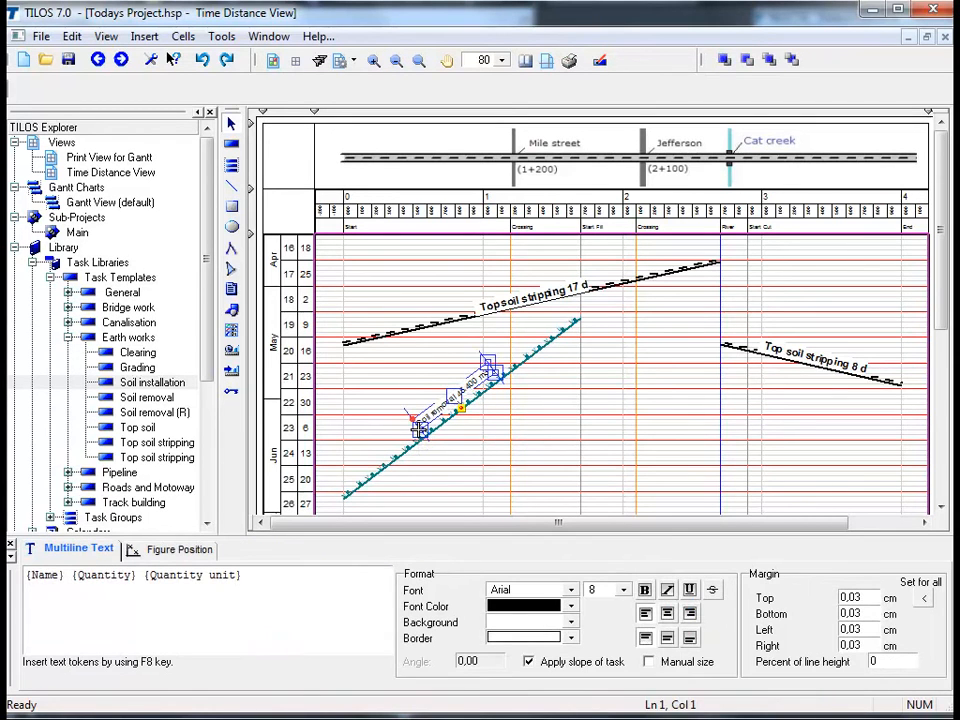
click(624, 591)
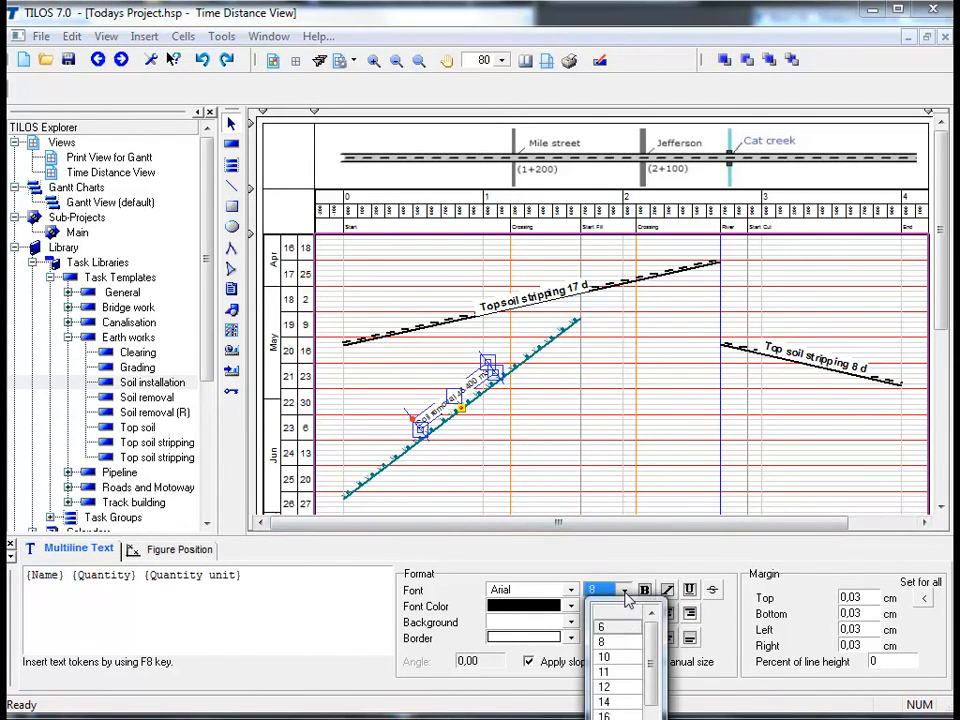
click(624, 659)
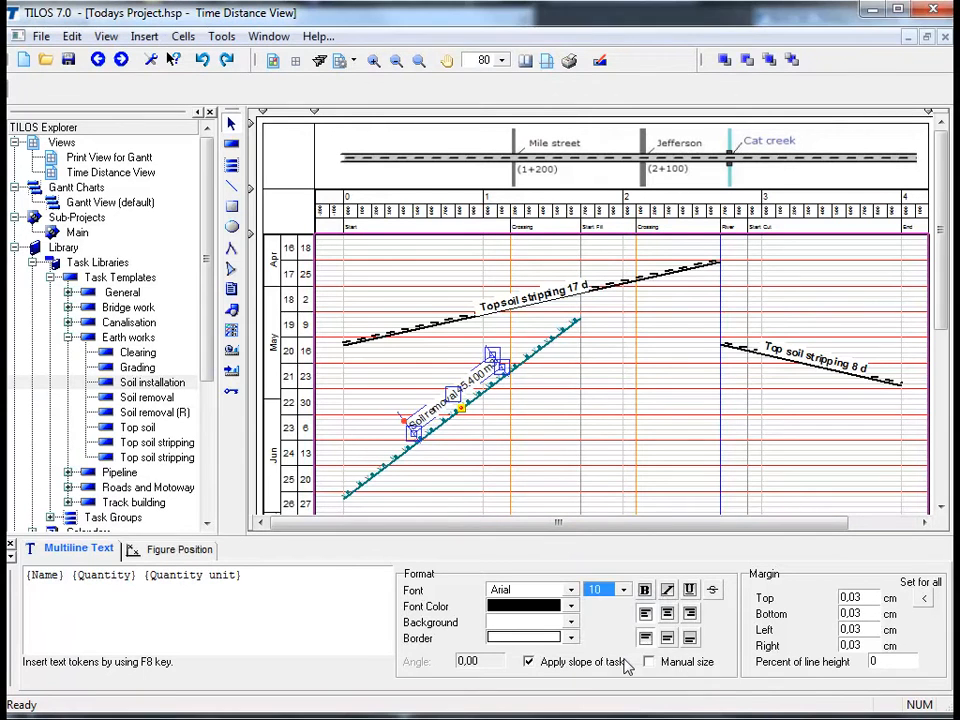
click(605, 461)
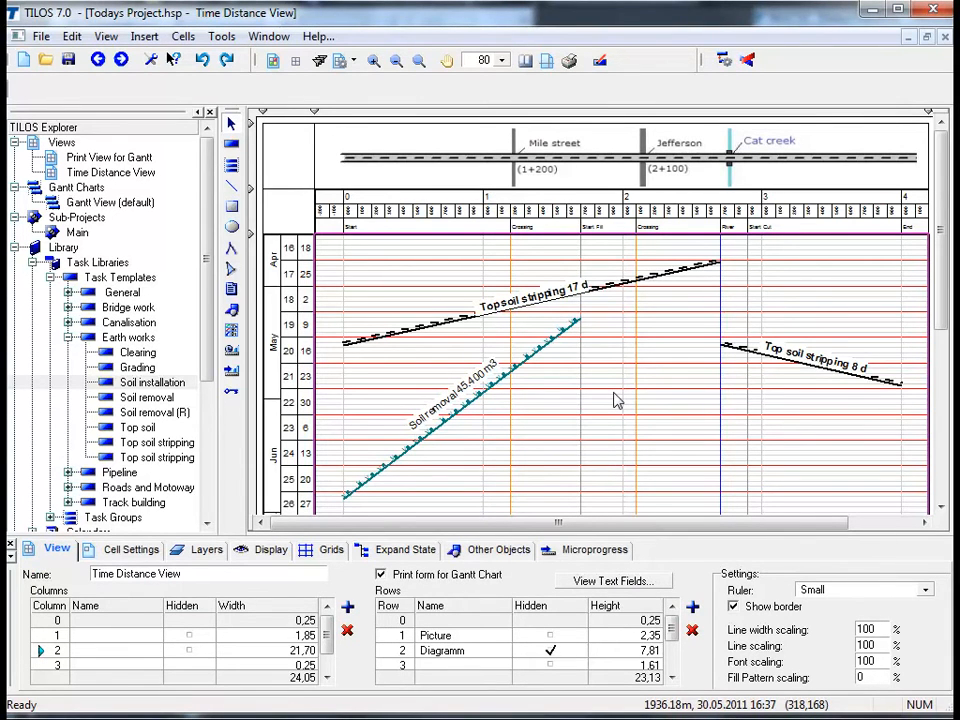
- Draw a task from the Soil installation template, from Start Fill (1.700) on 17.05.2011 to the River (2.700) on 28.06.2011
click(231, 145)
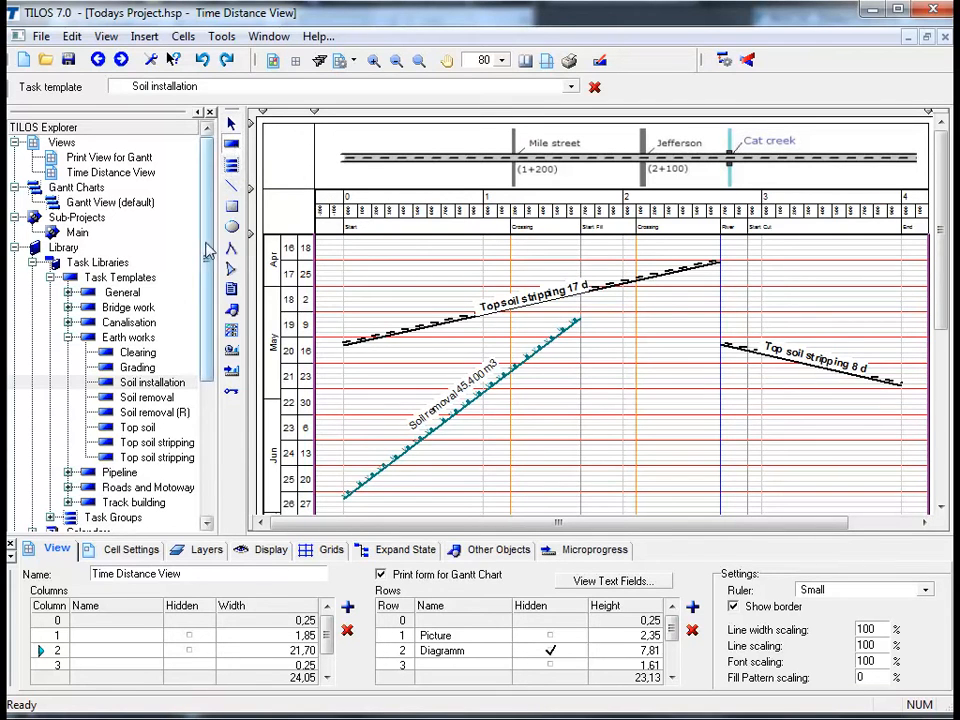
click(164, 385)
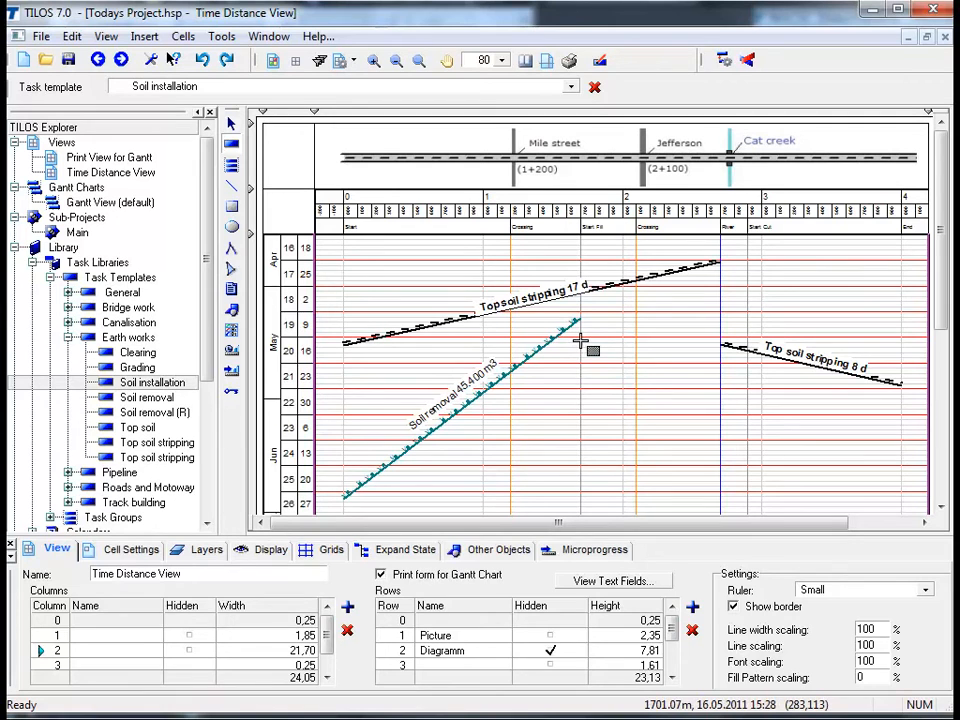
drag(580, 343, 720, 498)
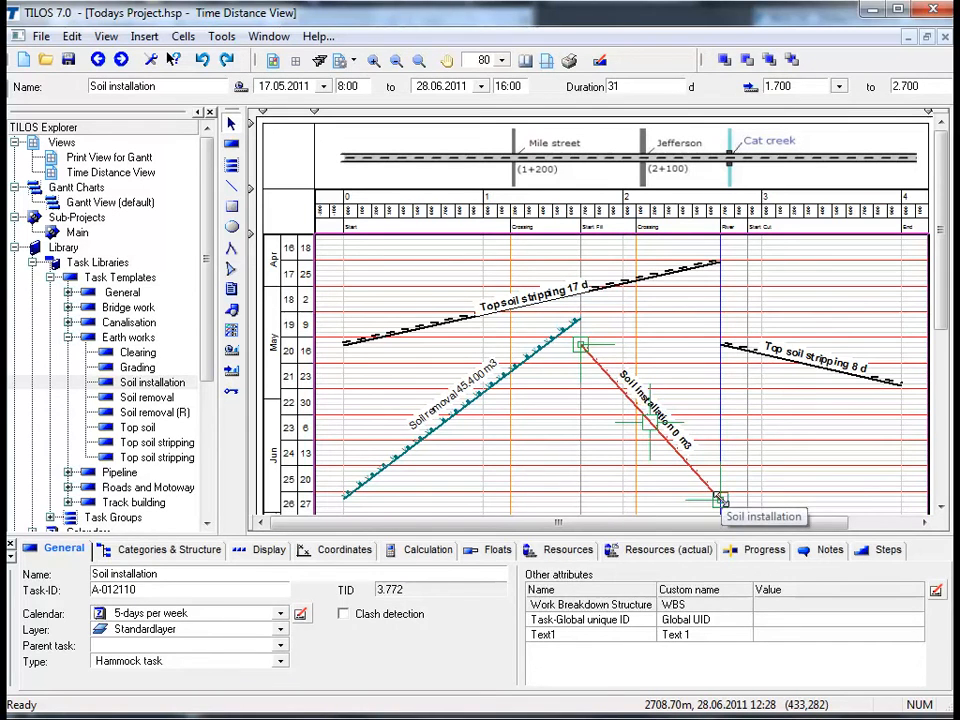
key(ctrl+z)
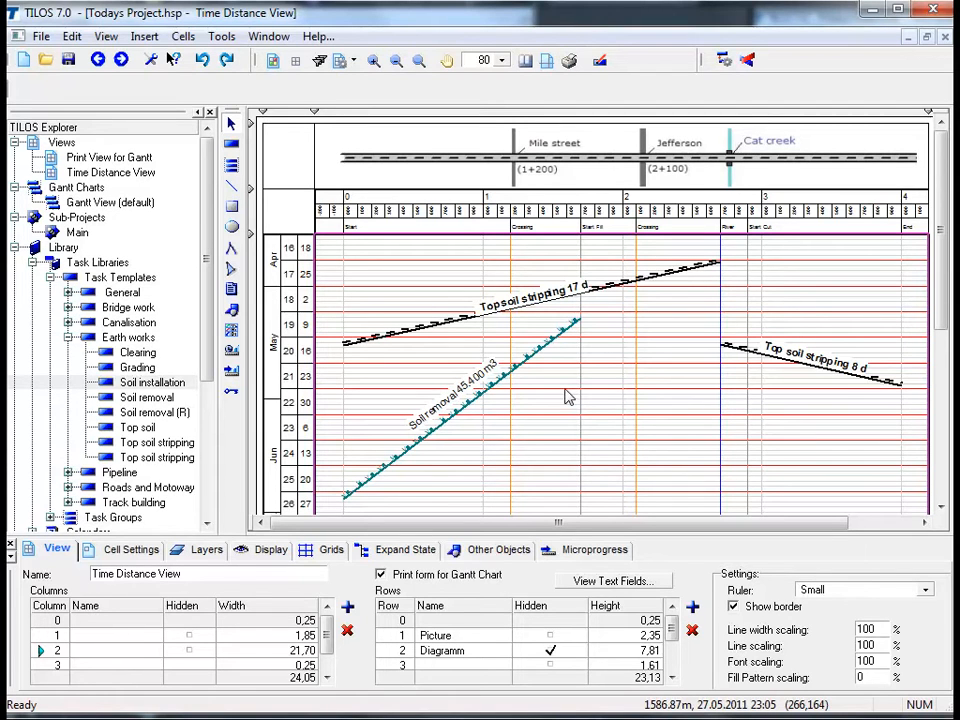
click(230, 150)
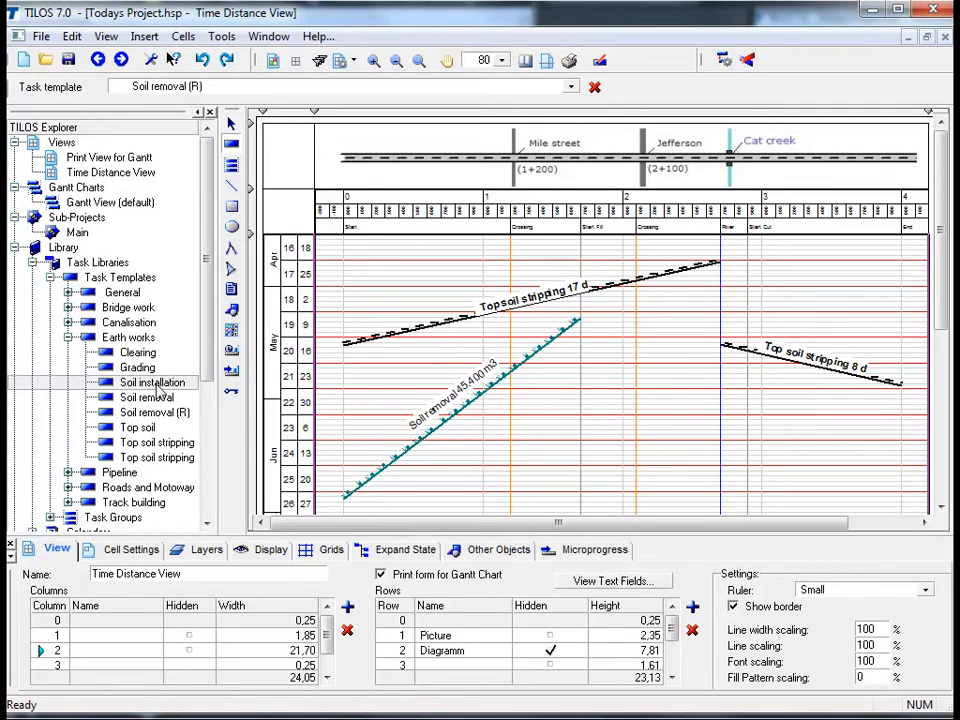
drag(157, 388, 580, 336)
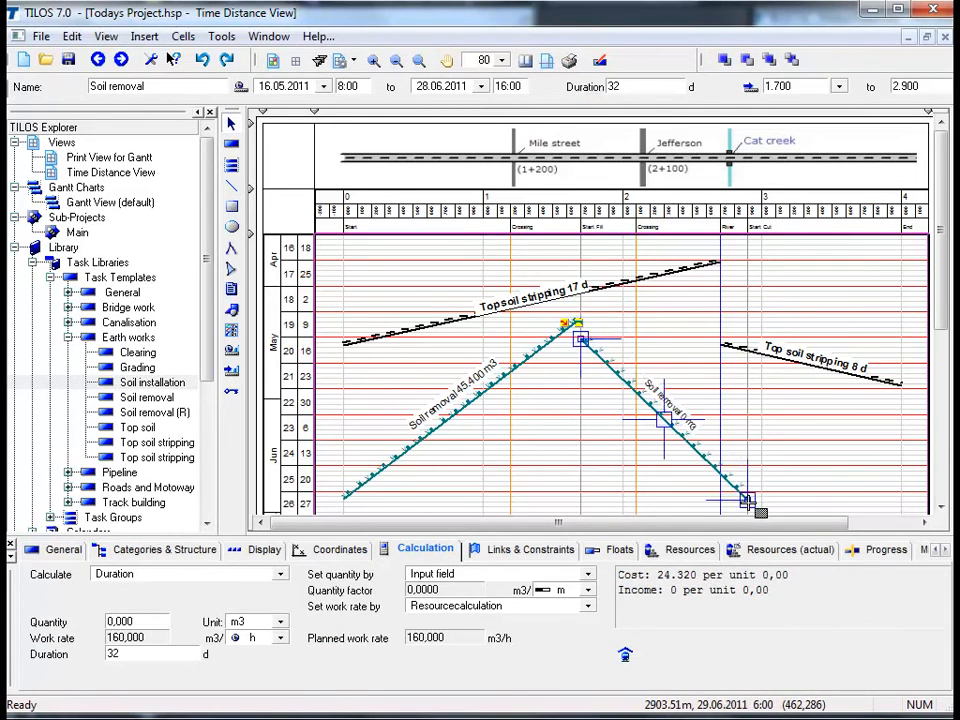
click(758, 509)
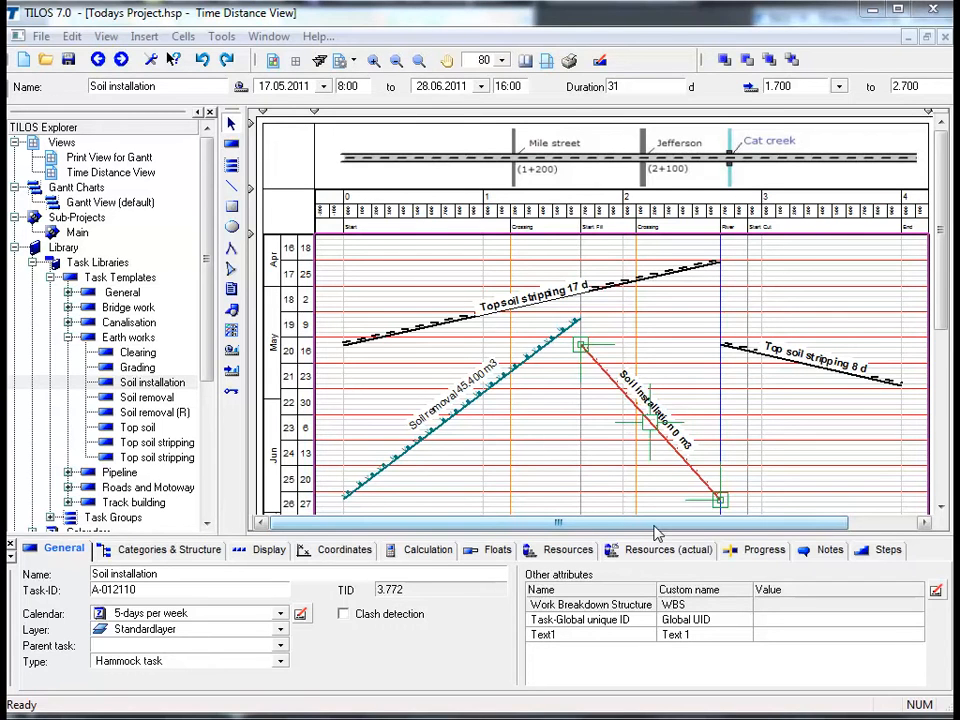
- Add the Soil removal task to the Soil installation task's hammock and deselect the task
click(166, 553)
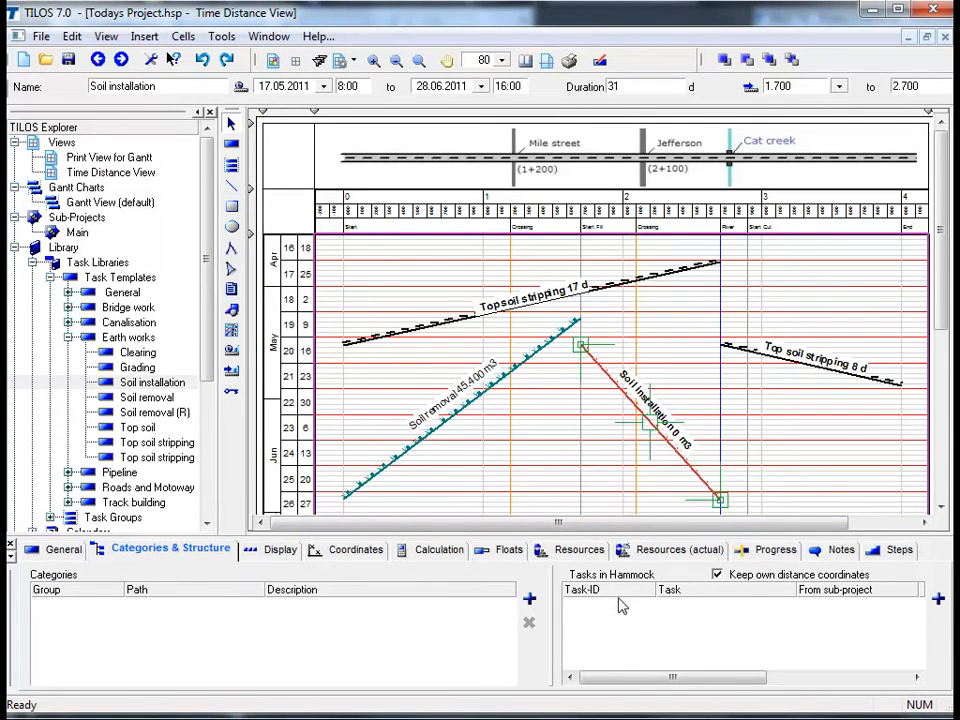
click(939, 600)
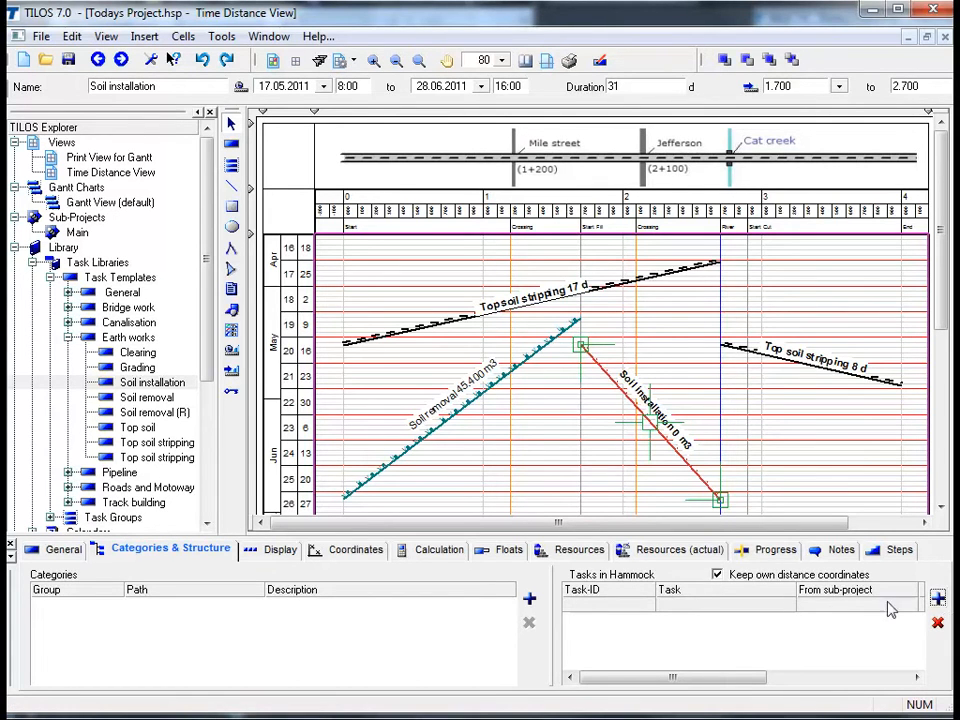
click(788, 607)
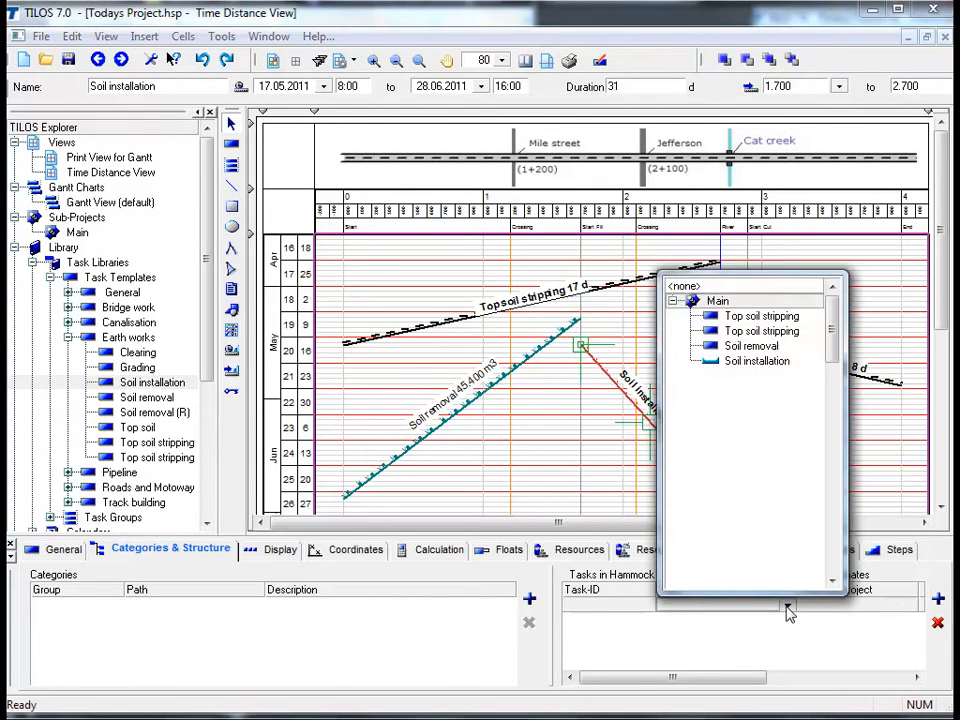
click(760, 346)
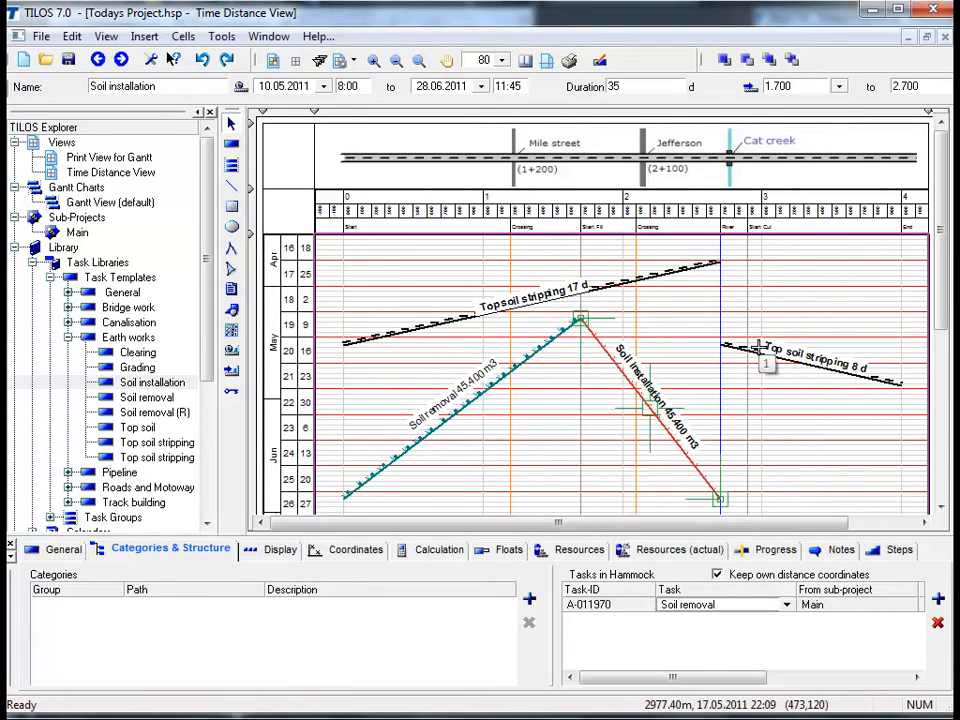
click(760, 438)
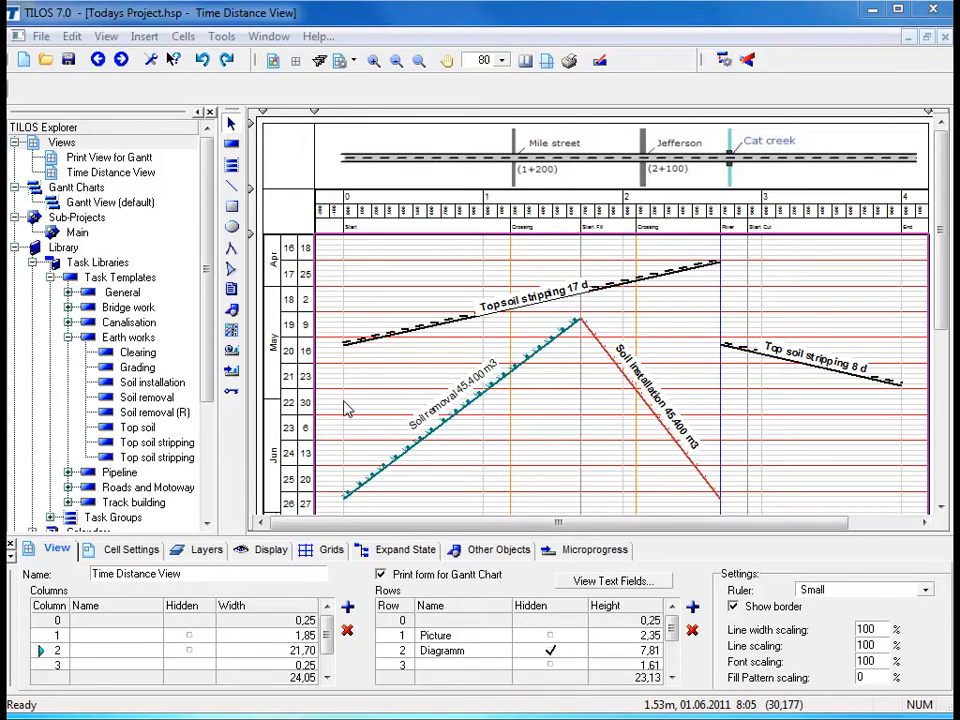
- Link the finish of the 17-day Top soil stripping task to the start of the 8-day Top soil stripping task
click(378, 335)
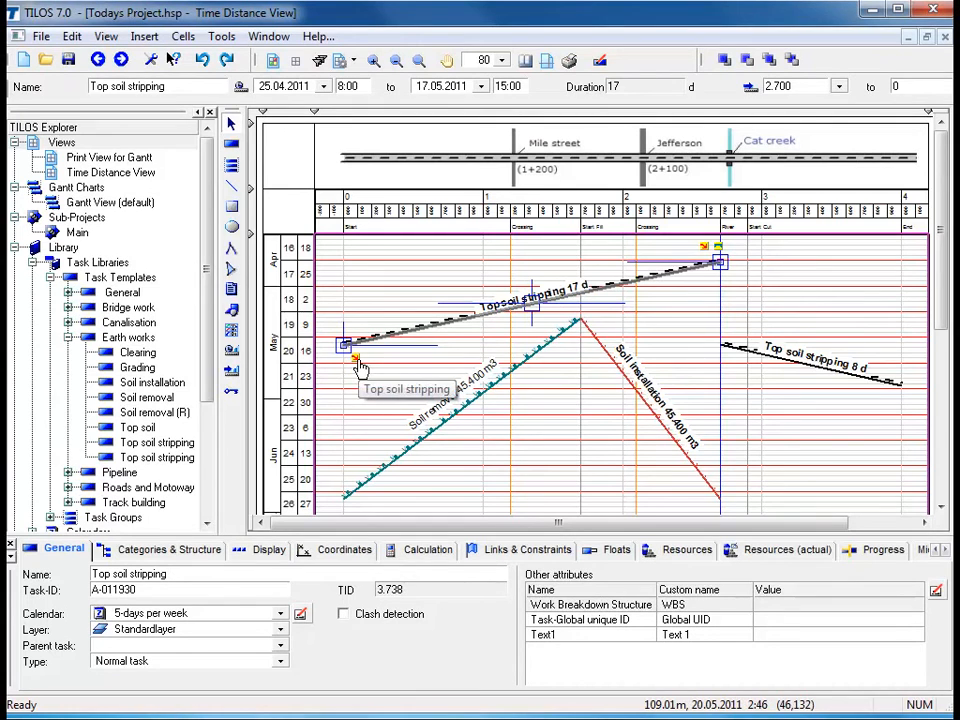
mouse_move(361, 360)
mouse_down()
mouse_move(722, 341)
mouse_move(735, 331)
mouse_move(720, 343)
mouse_up()
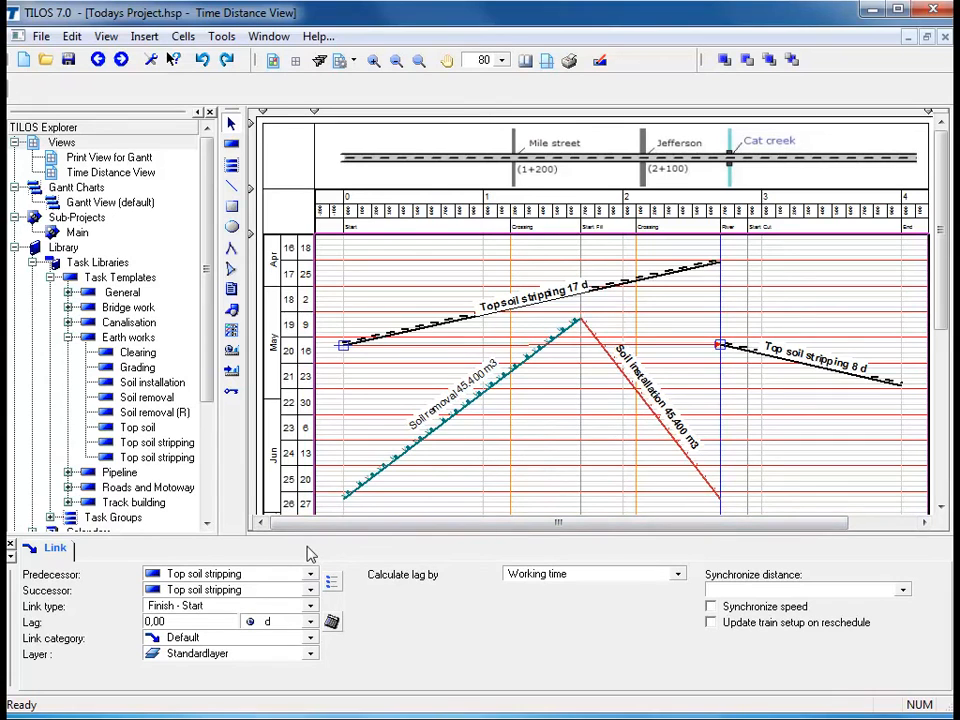
click(255, 610)
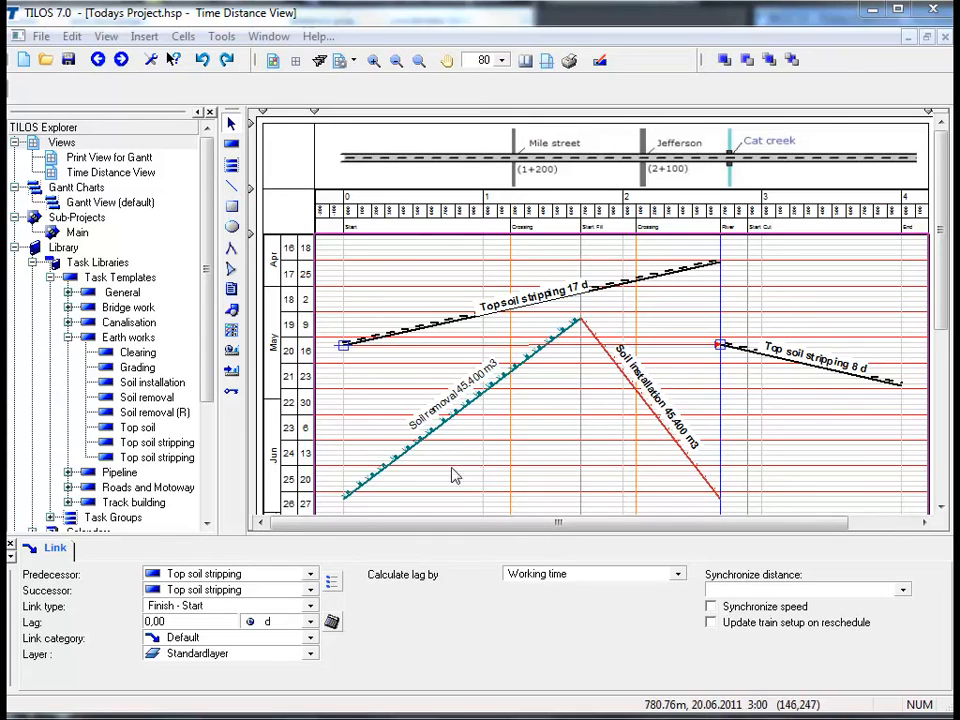
- Examine the available link types and lag calculation methods for the link between the two Top soil stripping tasks
click(311, 607)
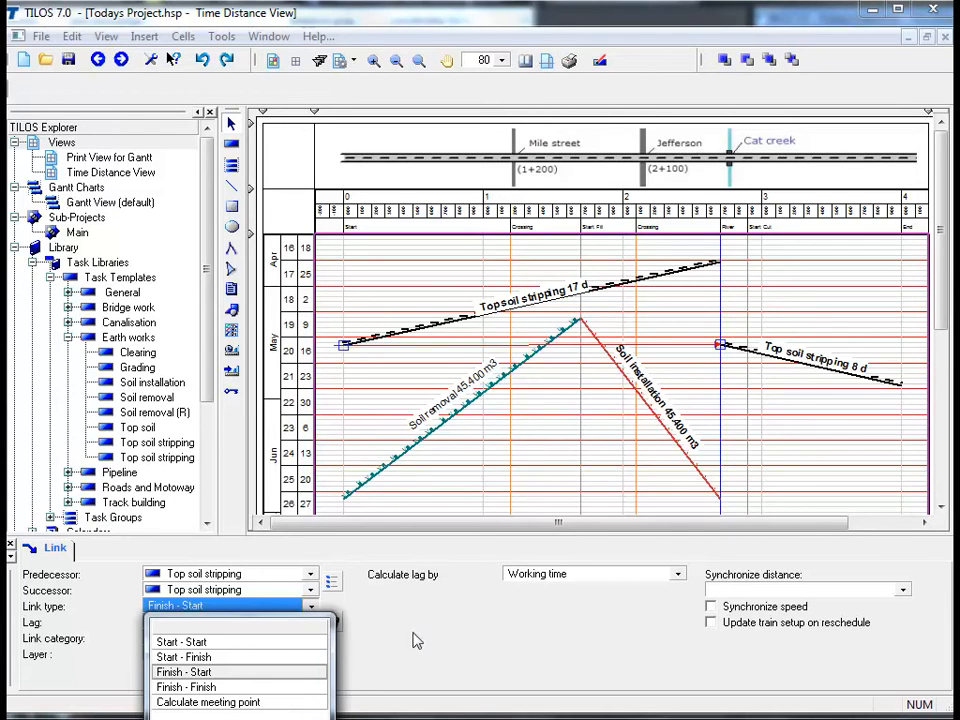
click(680, 580)
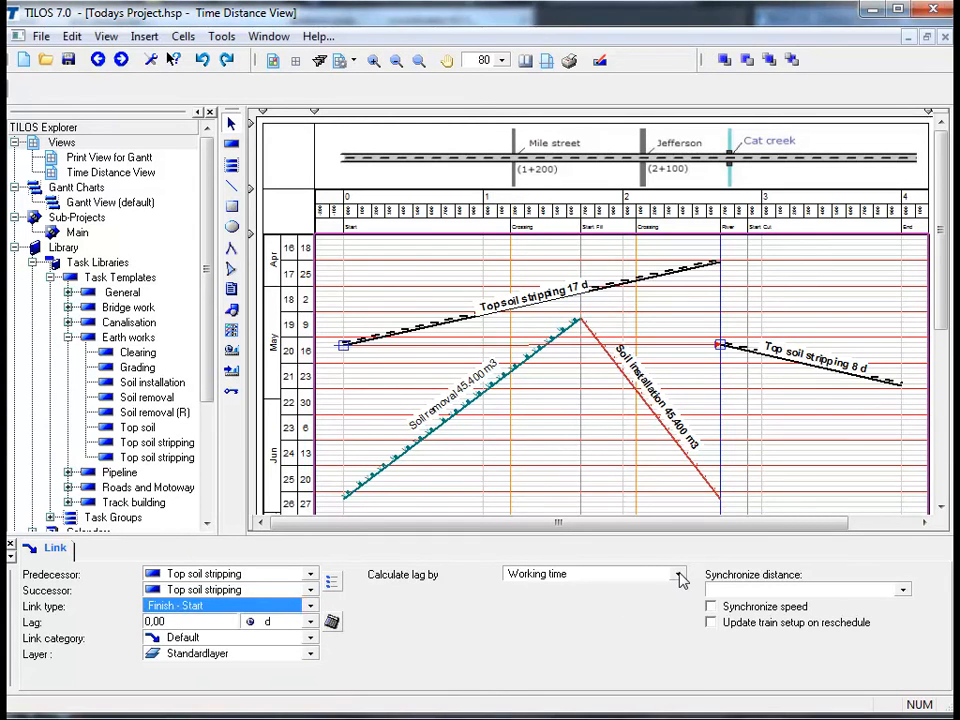
click(679, 577)
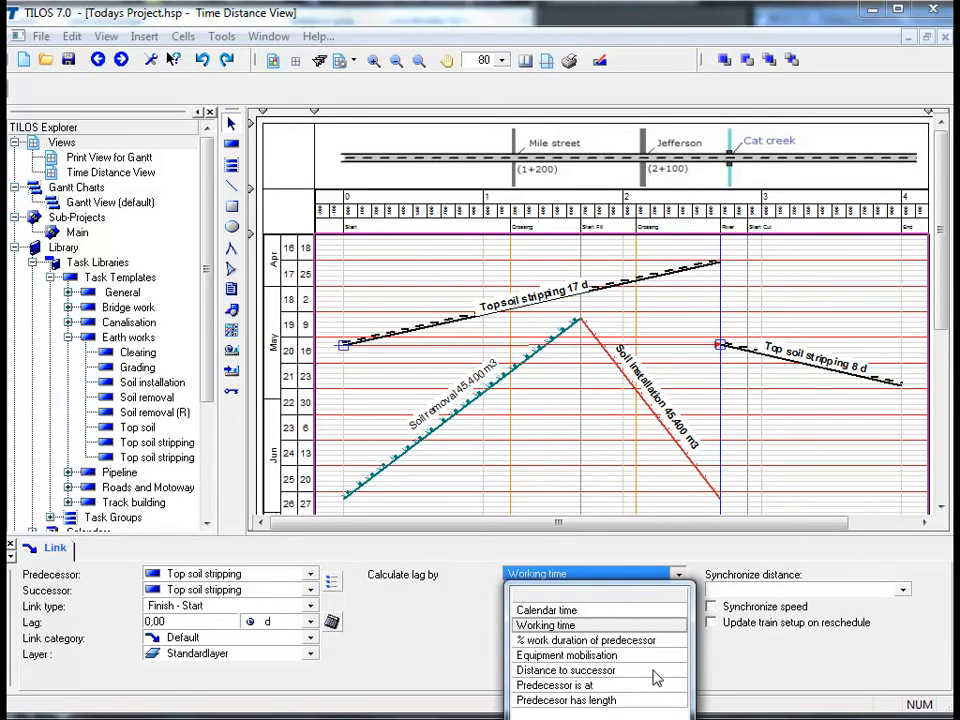
click(688, 563)
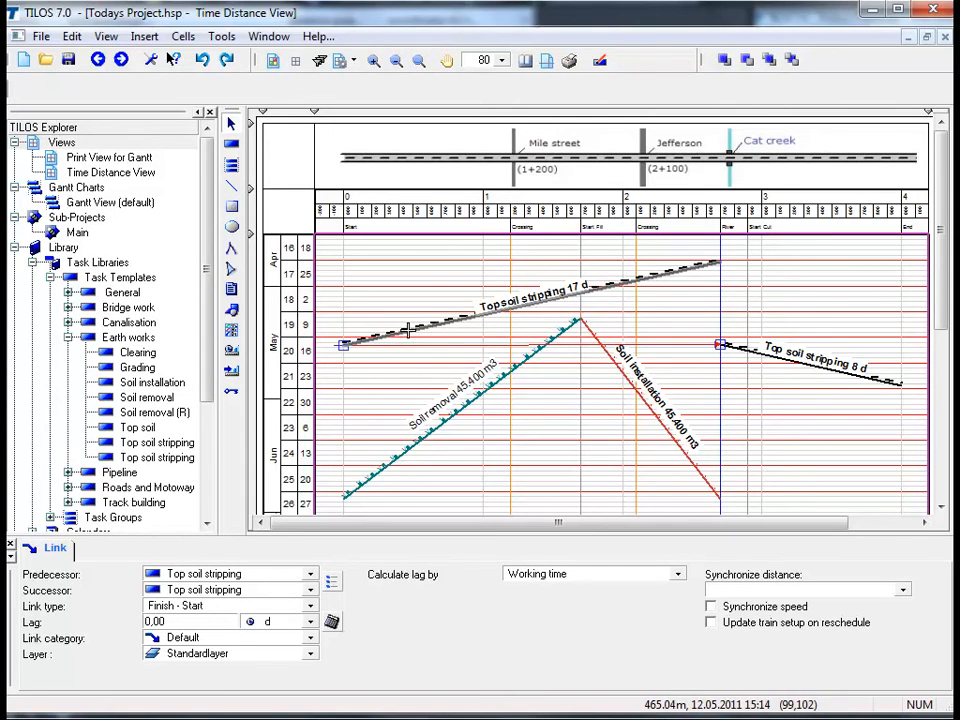
- Select the 17-day Top soil stripping task together with the Soil removal task and link the unlinked tasks
click(407, 330)
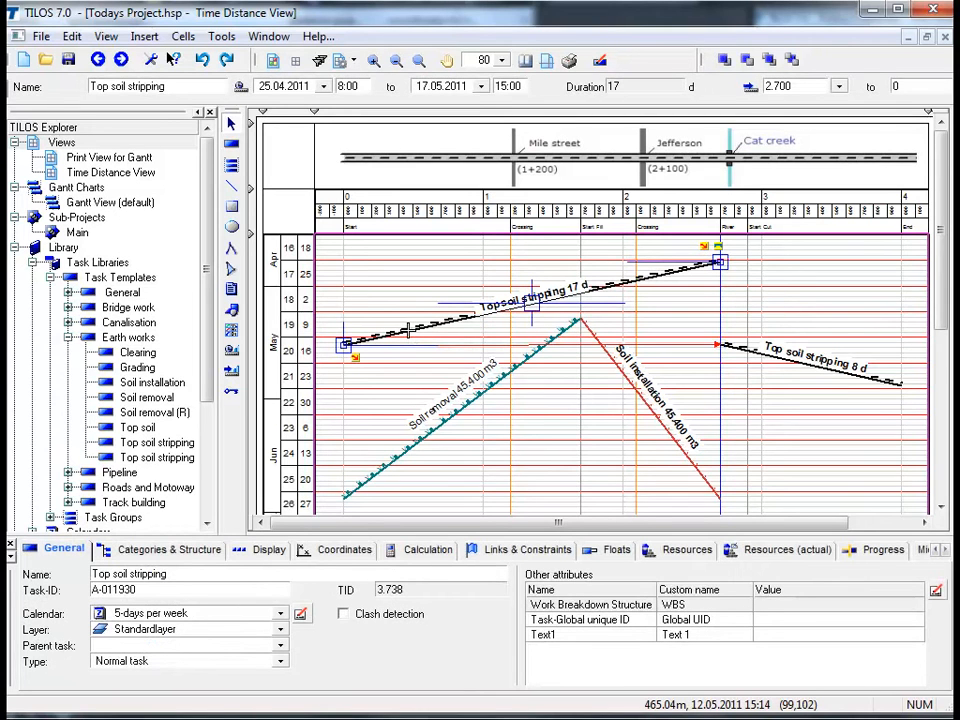
shift+click(413, 443)
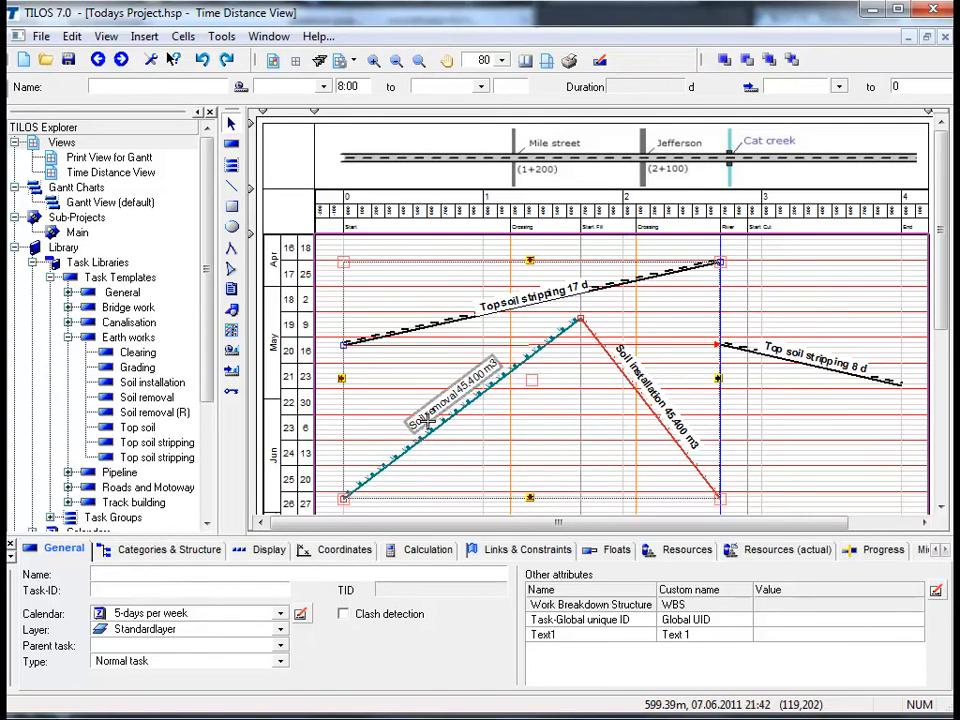
right_click(431, 377)
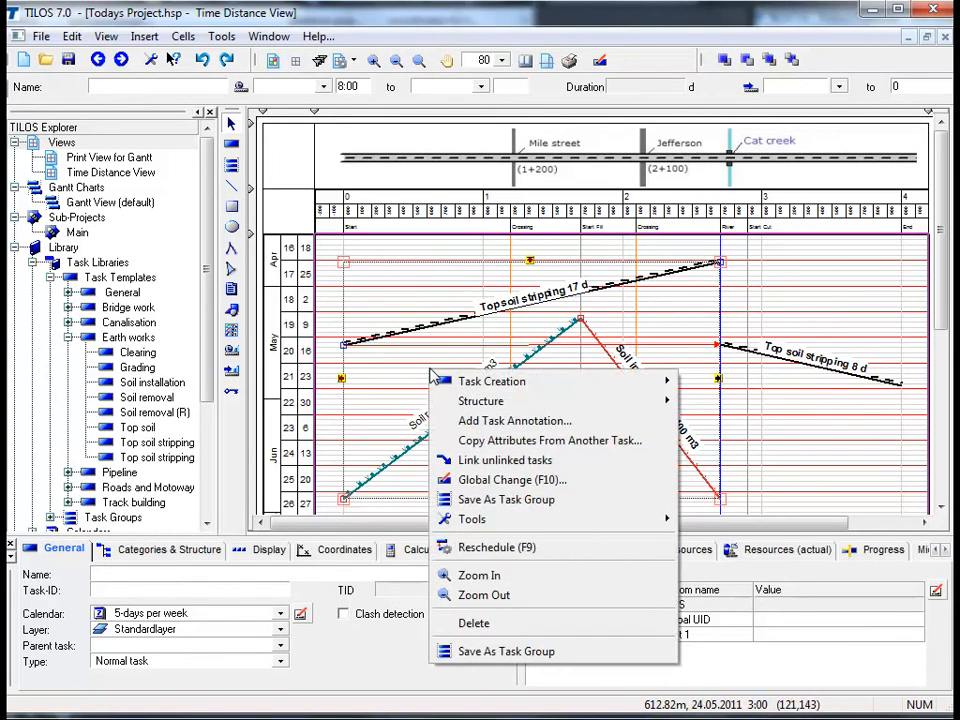
click(518, 462)
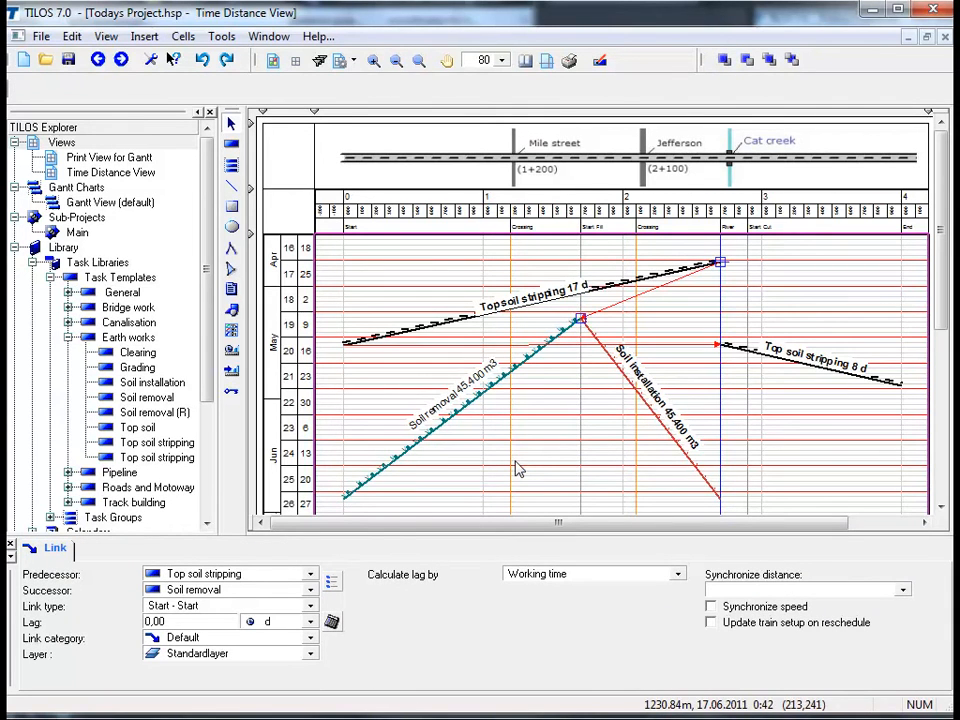
click(257, 608)
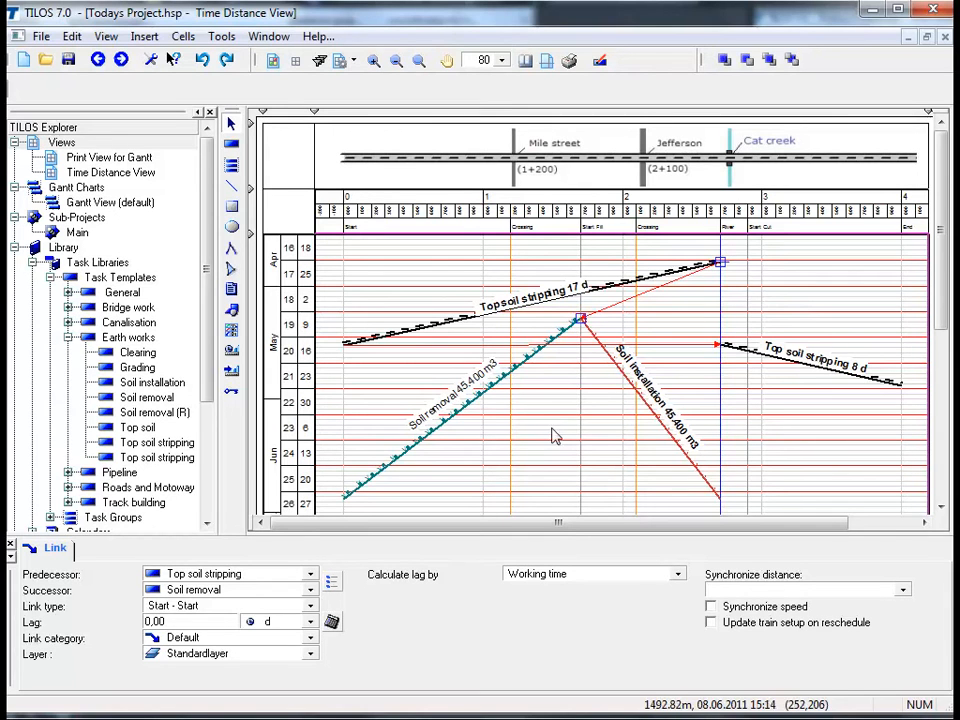
- Calculate the lag of the Top soil stripping to Soil removal link by distance to successor, with a distance lag of 250 m
click(679, 576)
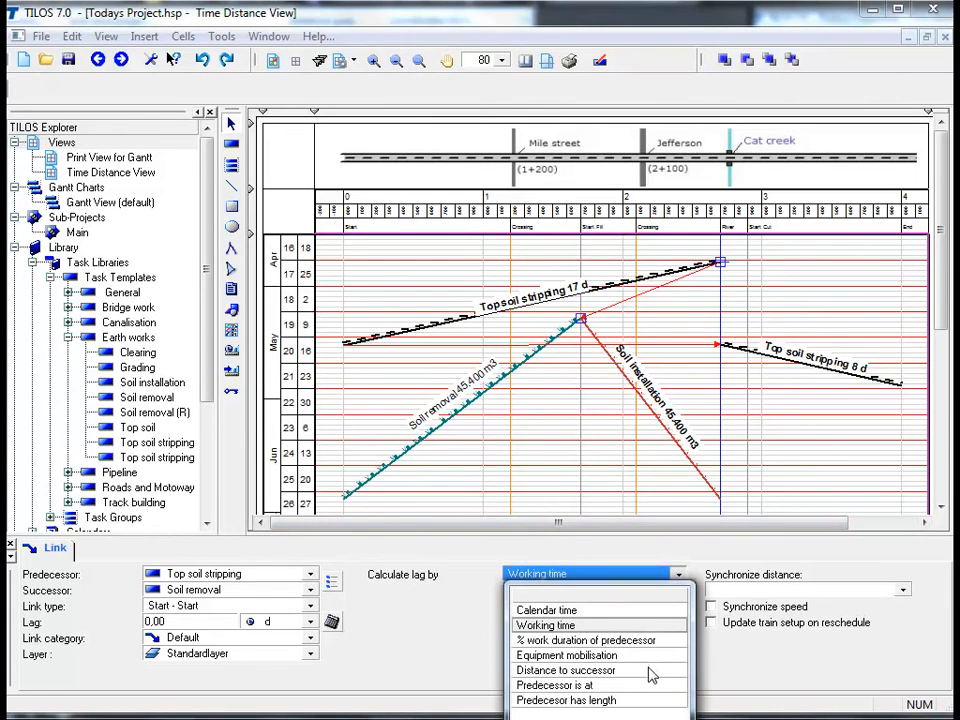
click(600, 670)
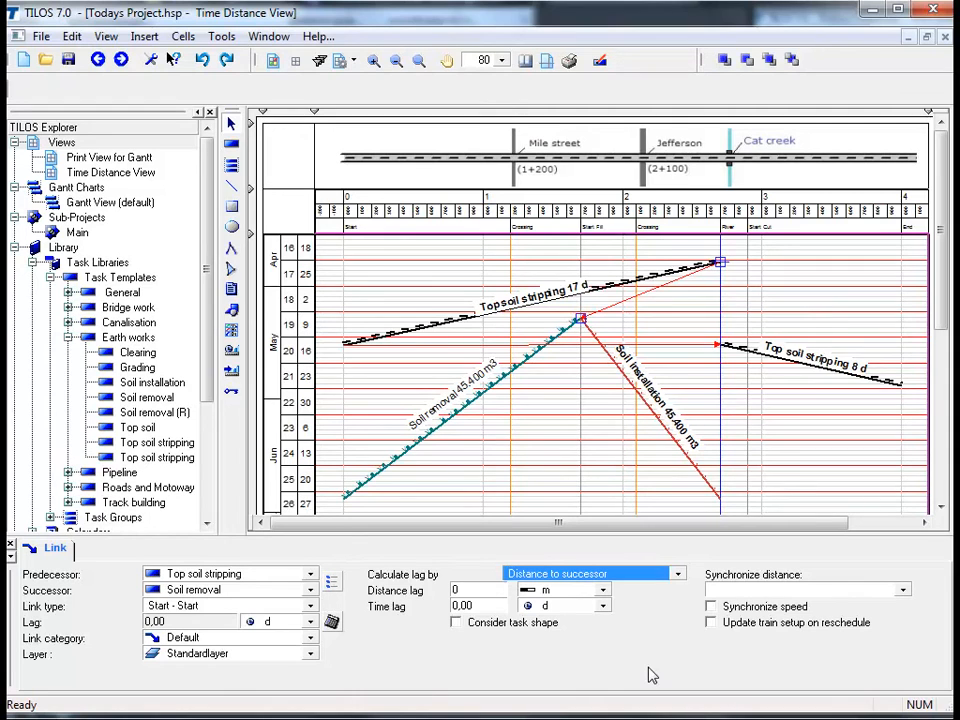
click(486, 591)
text(250)
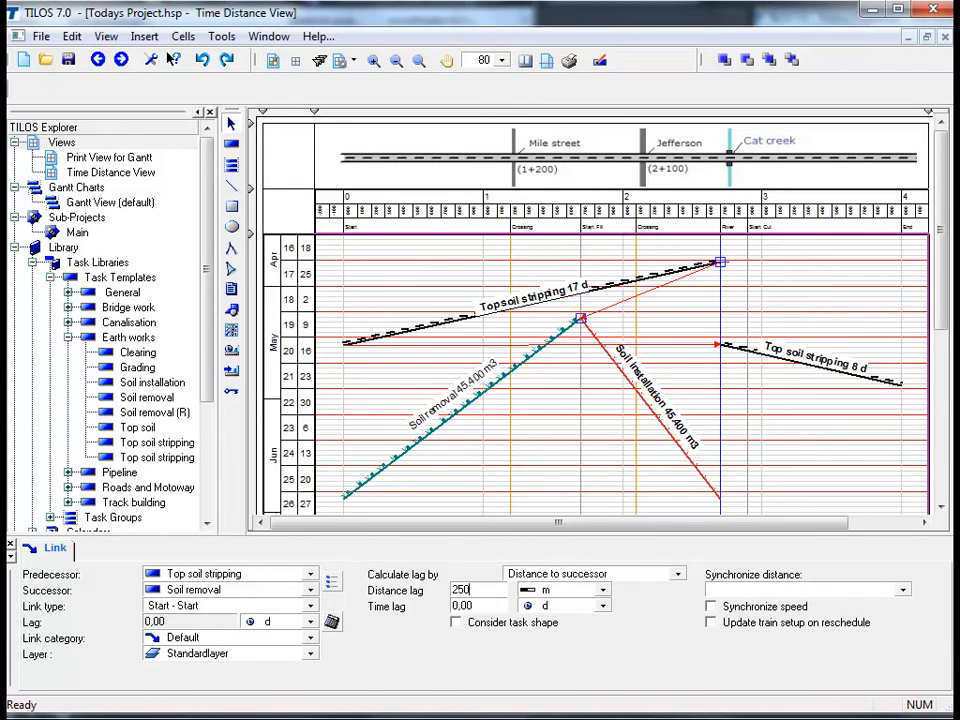
- Reschedule the project and check the calculated lag of the link from Top soil stripping to Soil removal
click(548, 450)
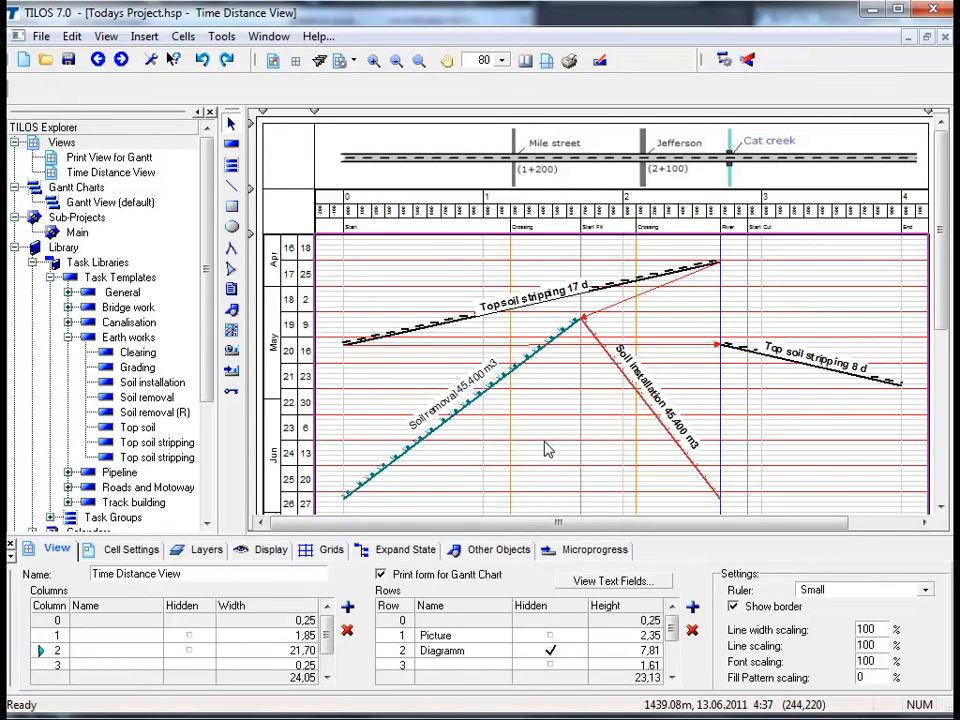
right_click(548, 450)
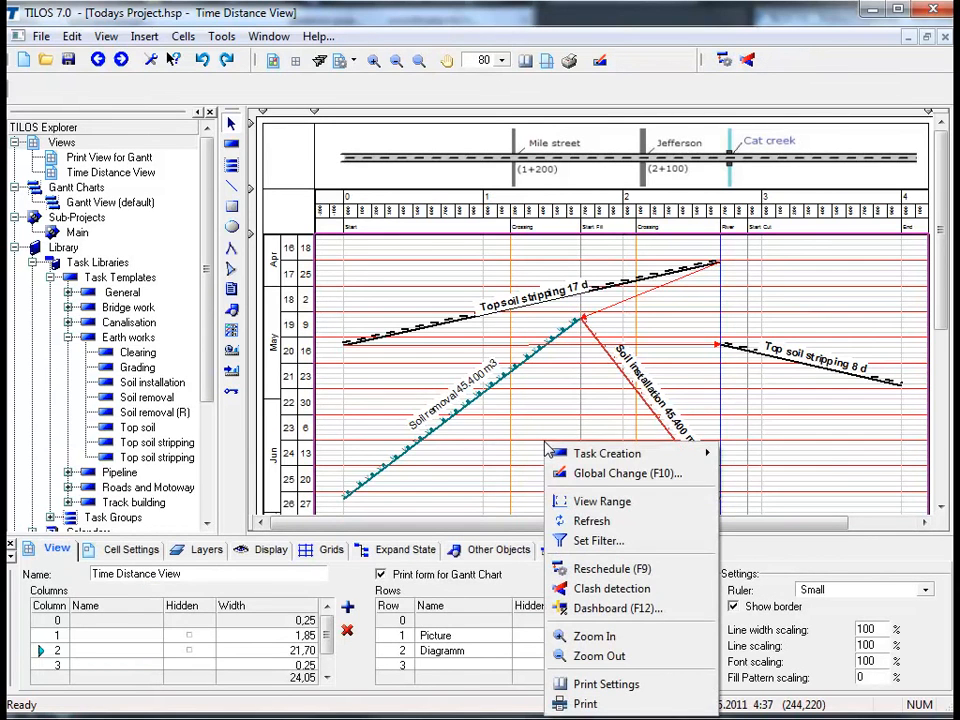
click(597, 568)
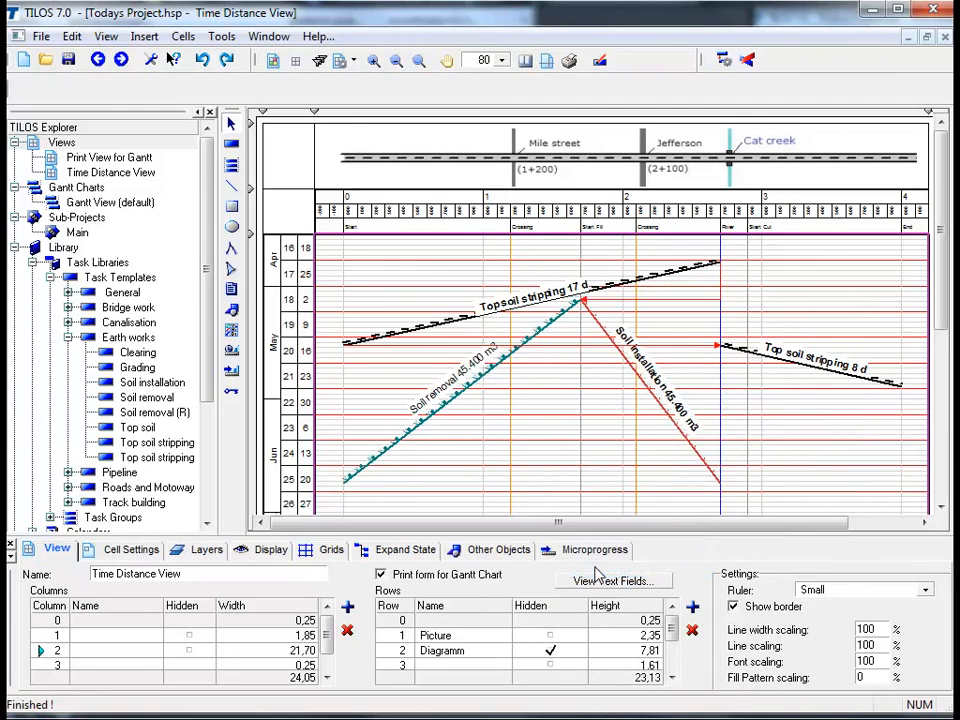
click(637, 306)
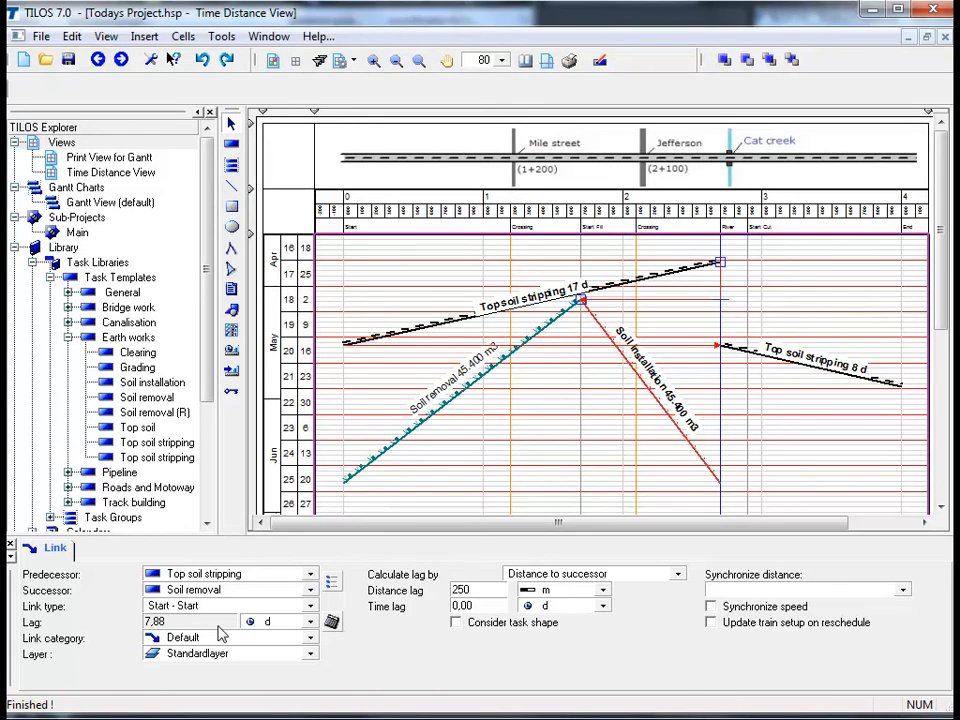
click(537, 450)
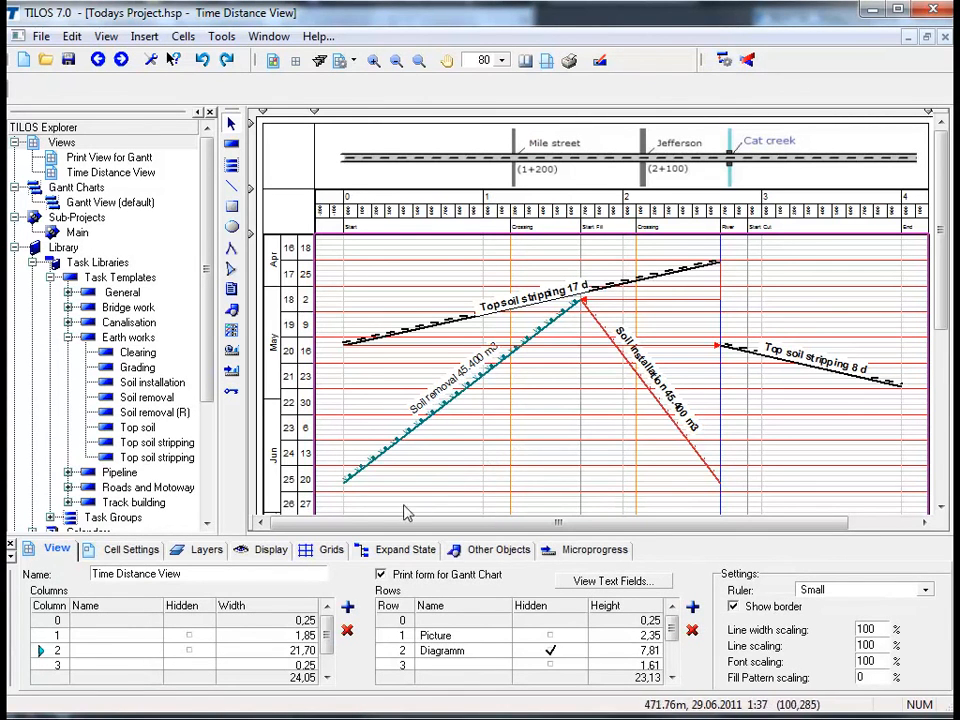
- Show the total float, free float and critical path in the time-distance diagram
click(270, 549)
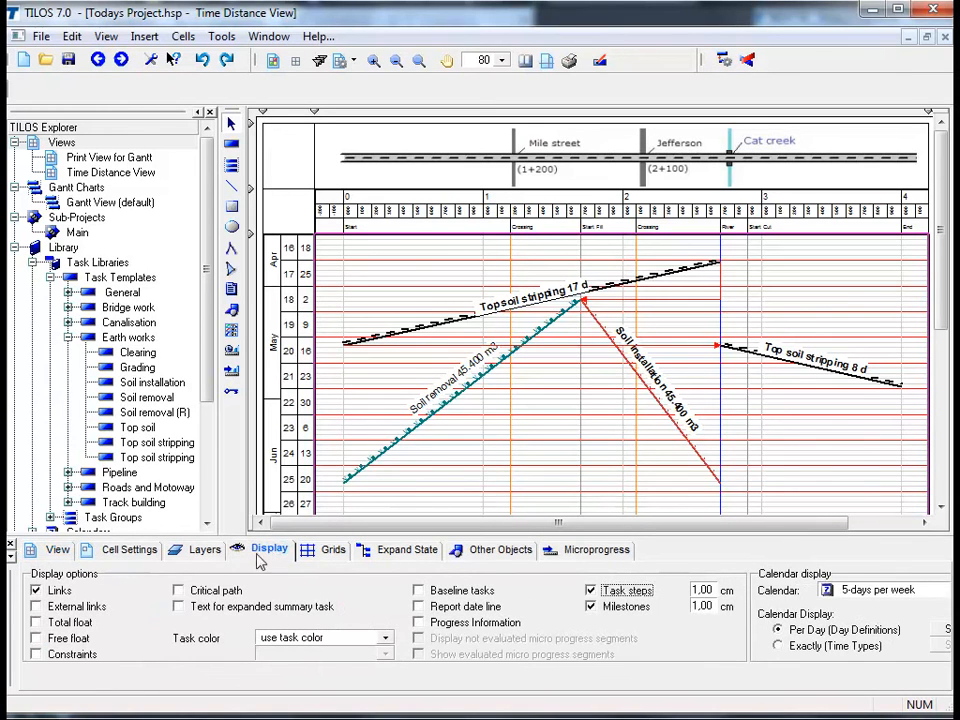
click(36, 623)
click(36, 638)
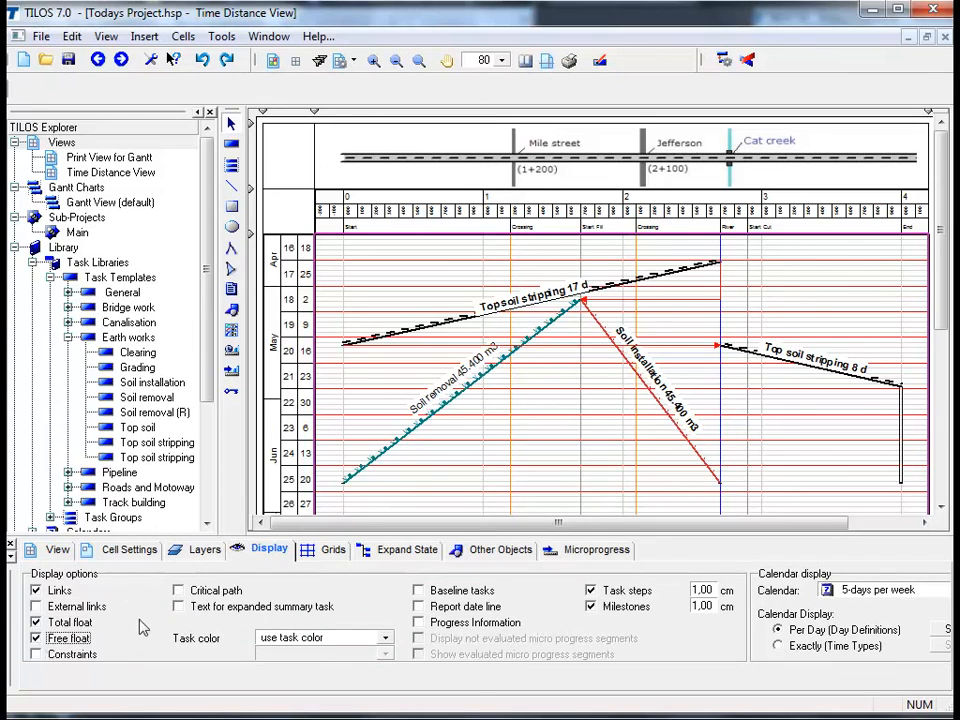
click(178, 591)
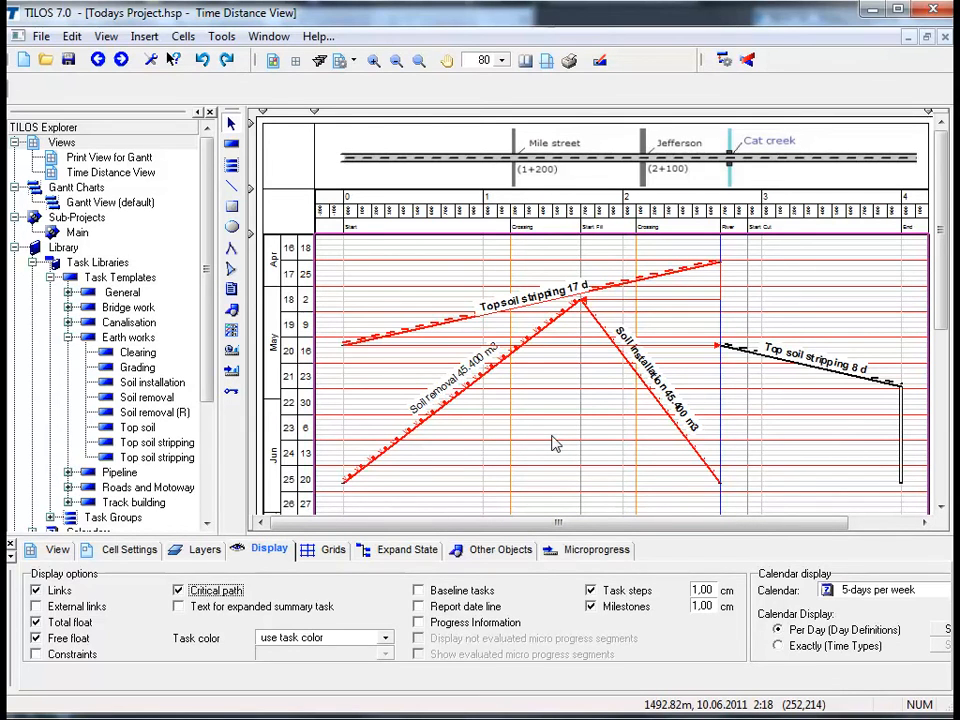
click(585, 410)
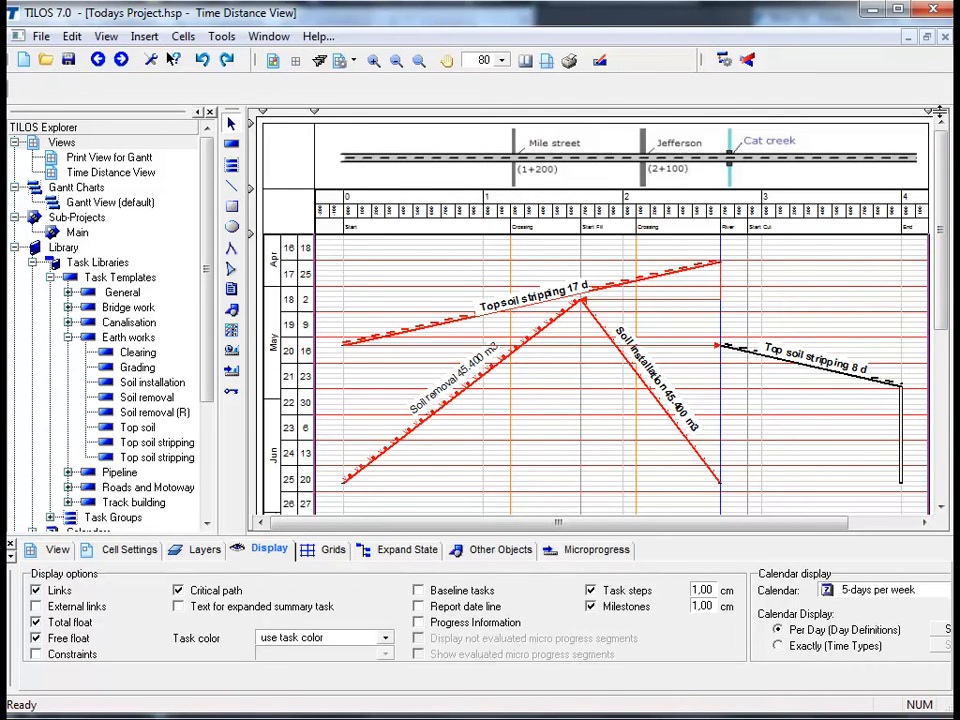
- Split the view below the distance scale and bring the July 2011 period into the lower part
drag(938, 113, 942, 232)
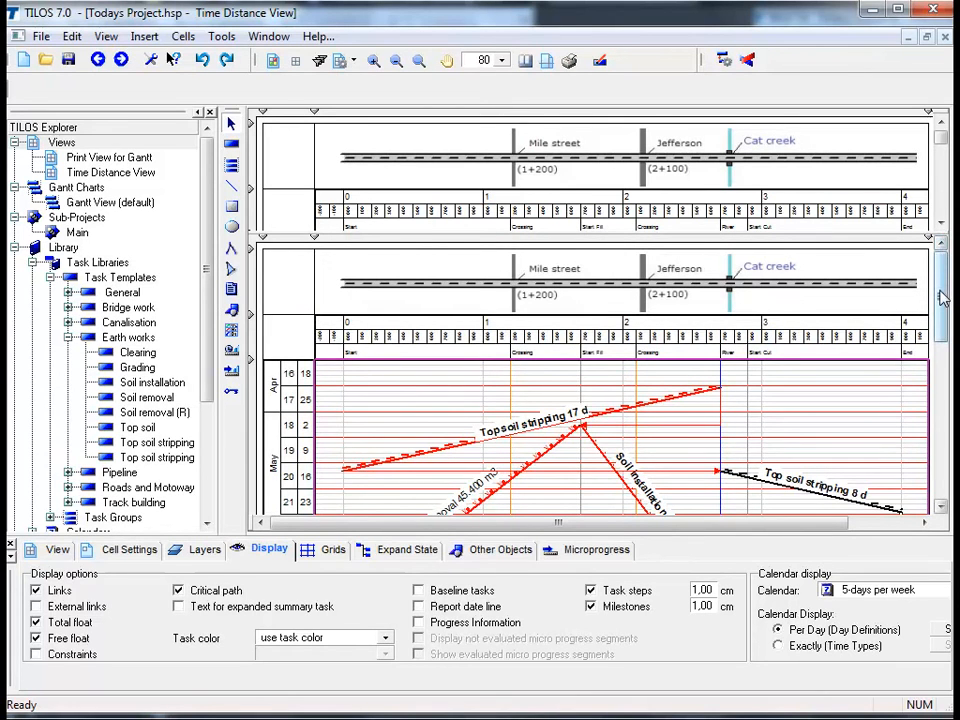
drag(940, 297, 940, 404)
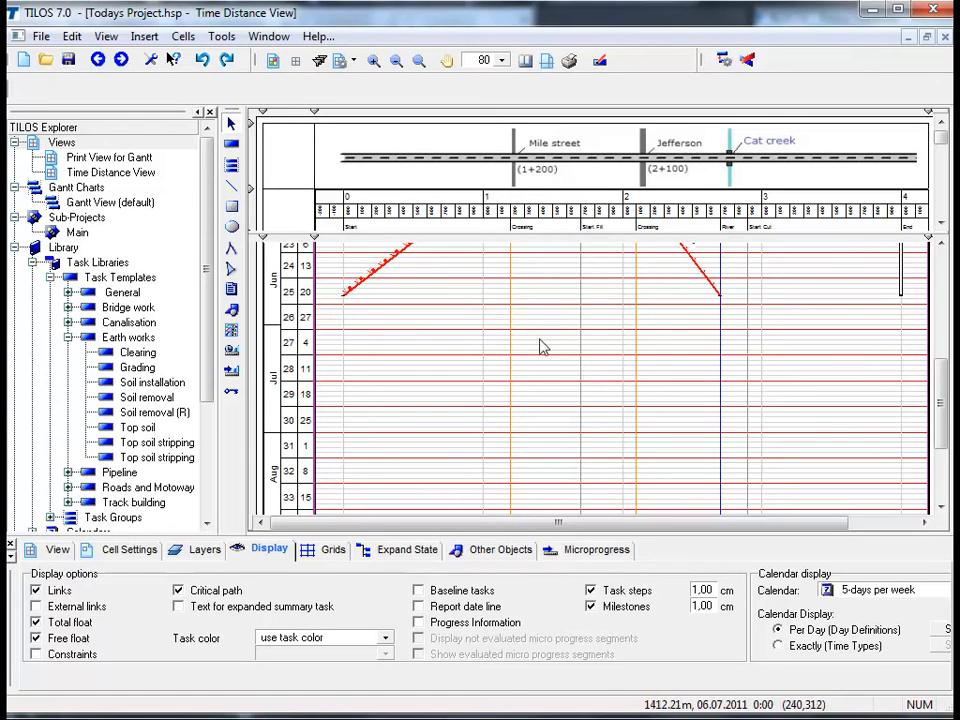
- Insert the Canalisation task group by coordinates from 2.700 to 1.200, starting on 30.06.2011, and reschedule the project
click(231, 167)
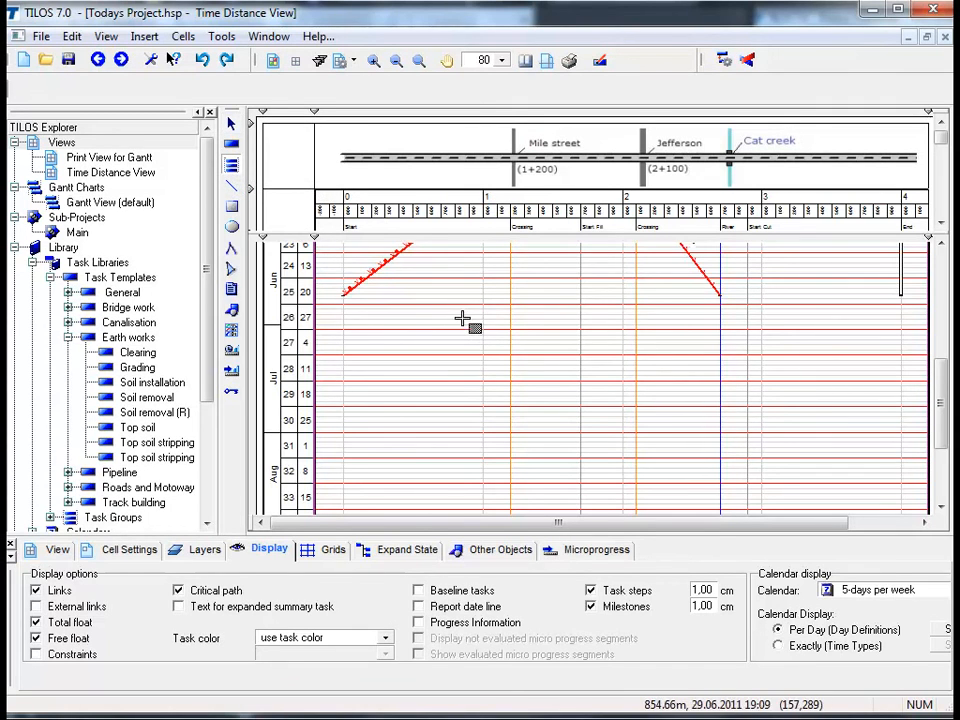
drag(462, 318, 697, 405)
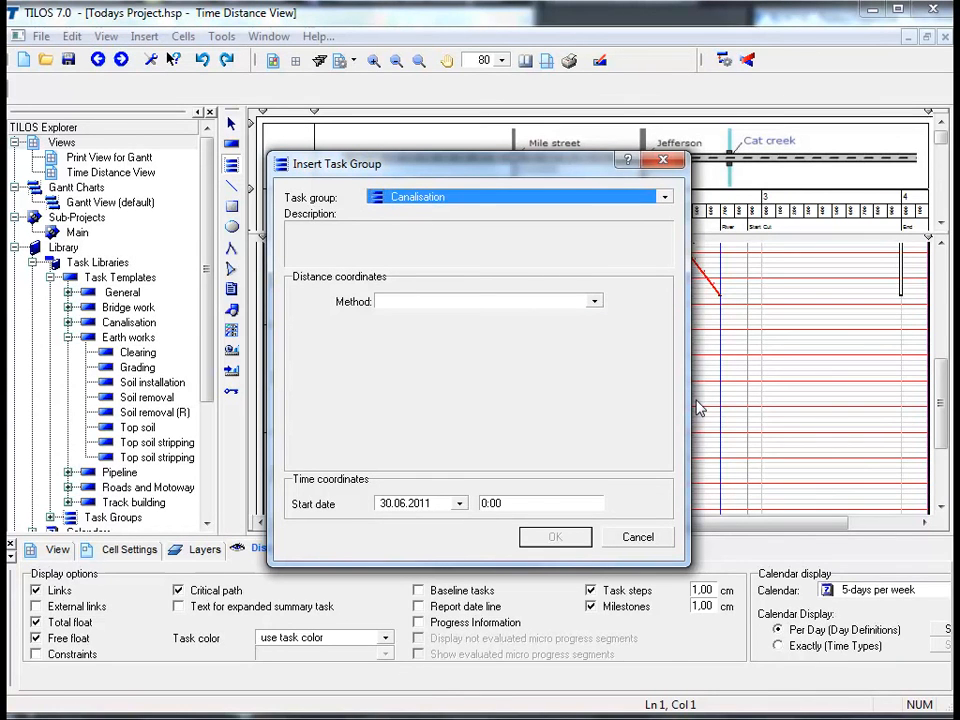
click(595, 305)
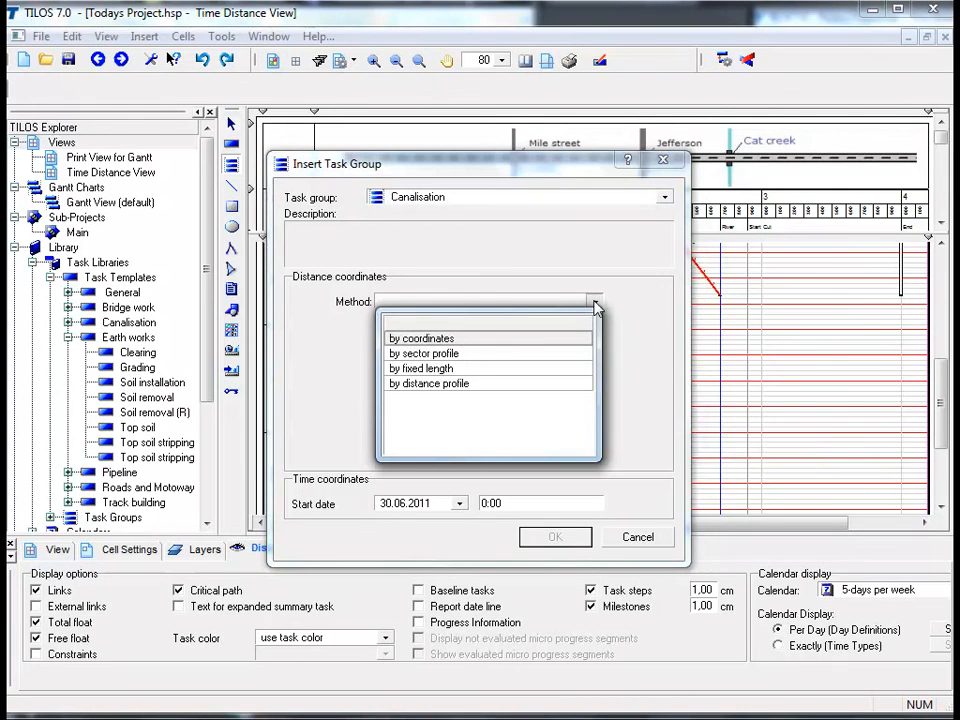
click(557, 340)
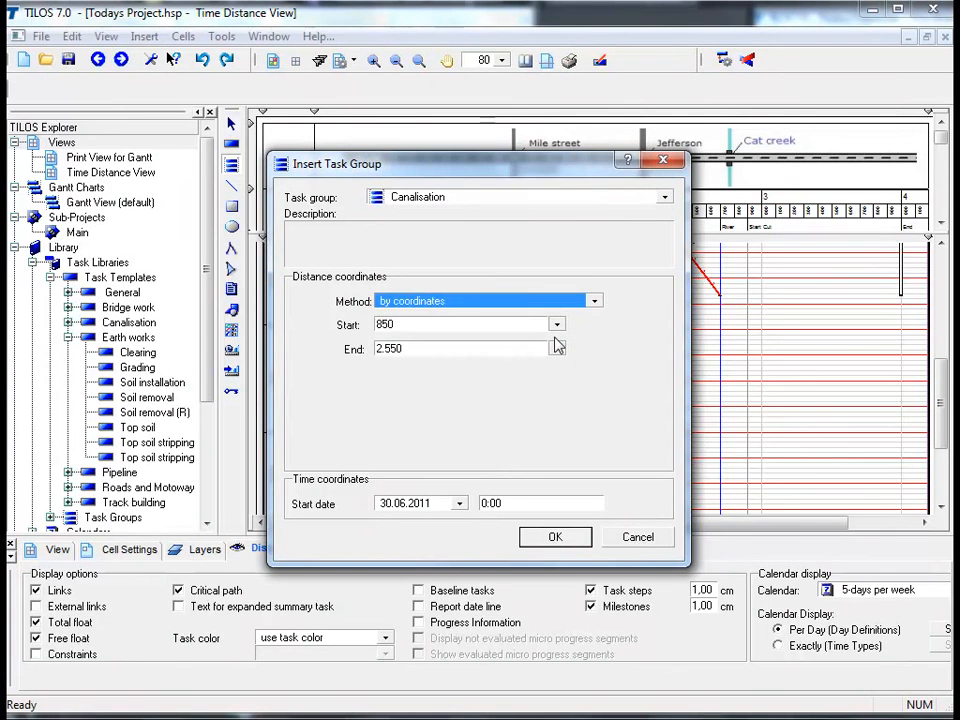
click(463, 326)
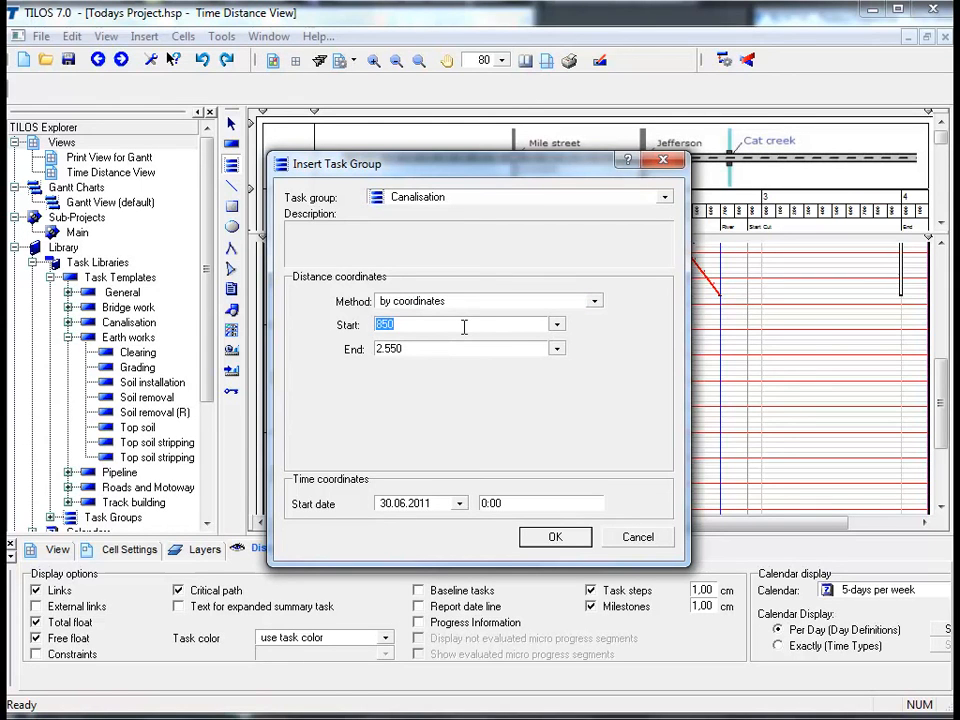
text(700)
key(Tab)
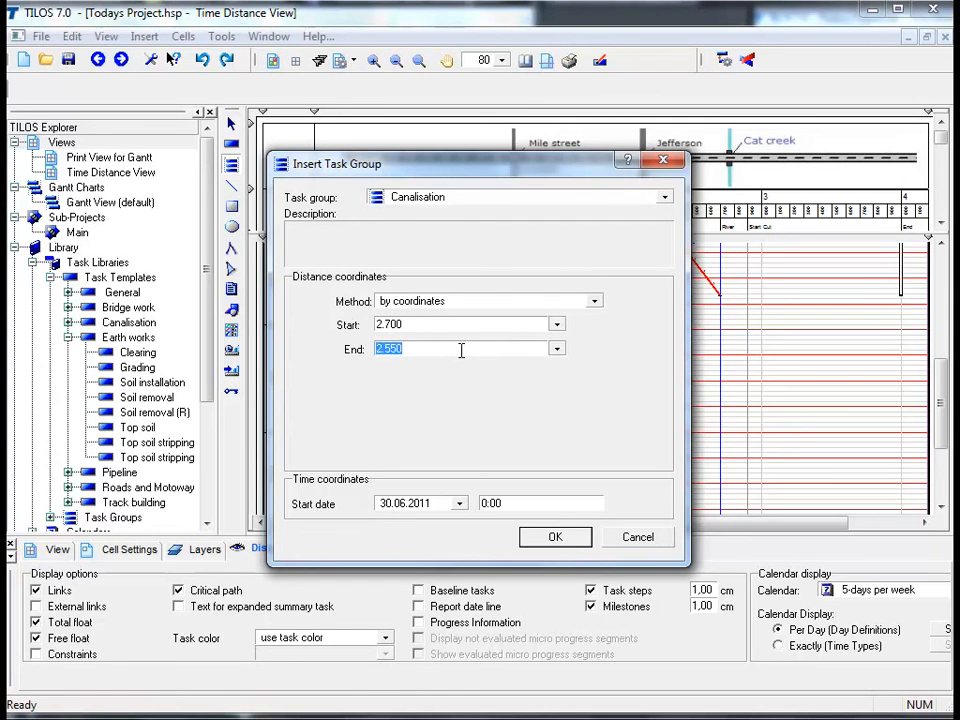
text(1200)
click(551, 536)
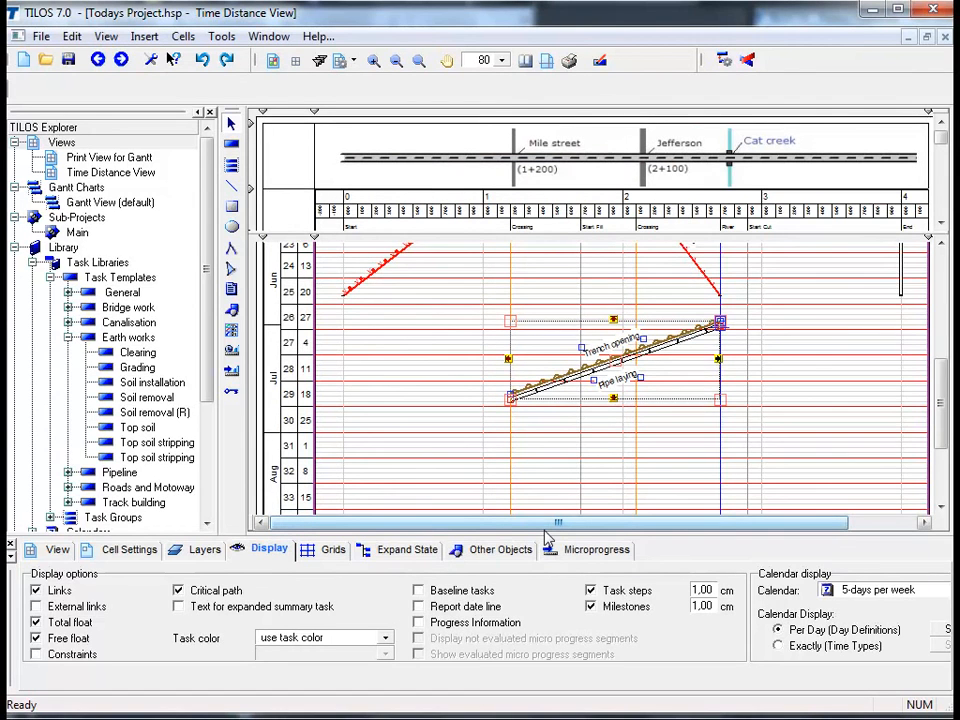
click(477, 366)
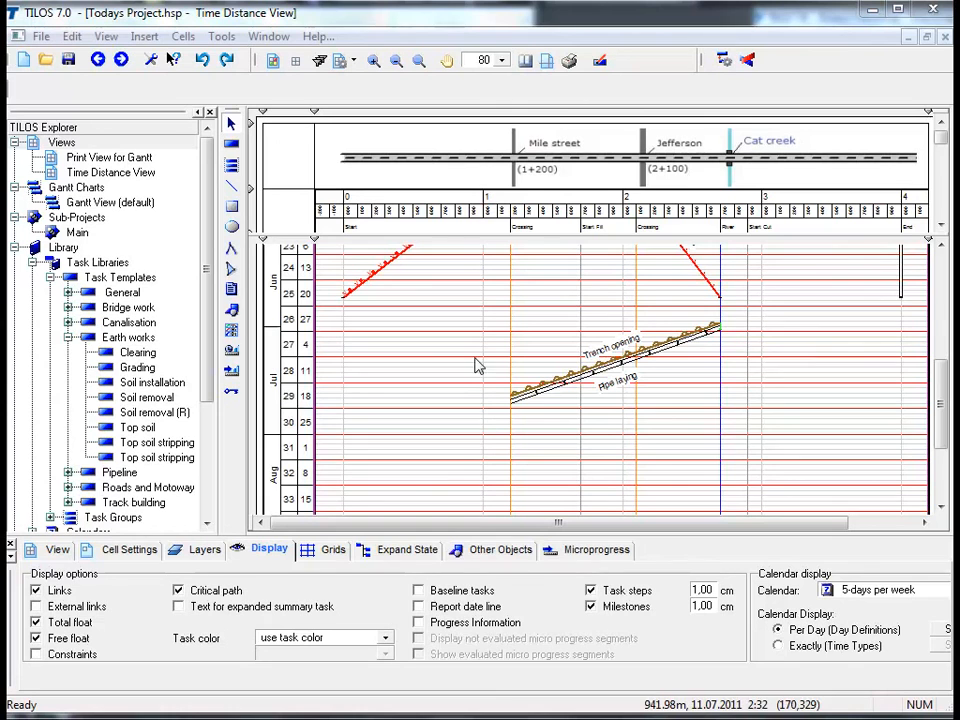
click(722, 62)
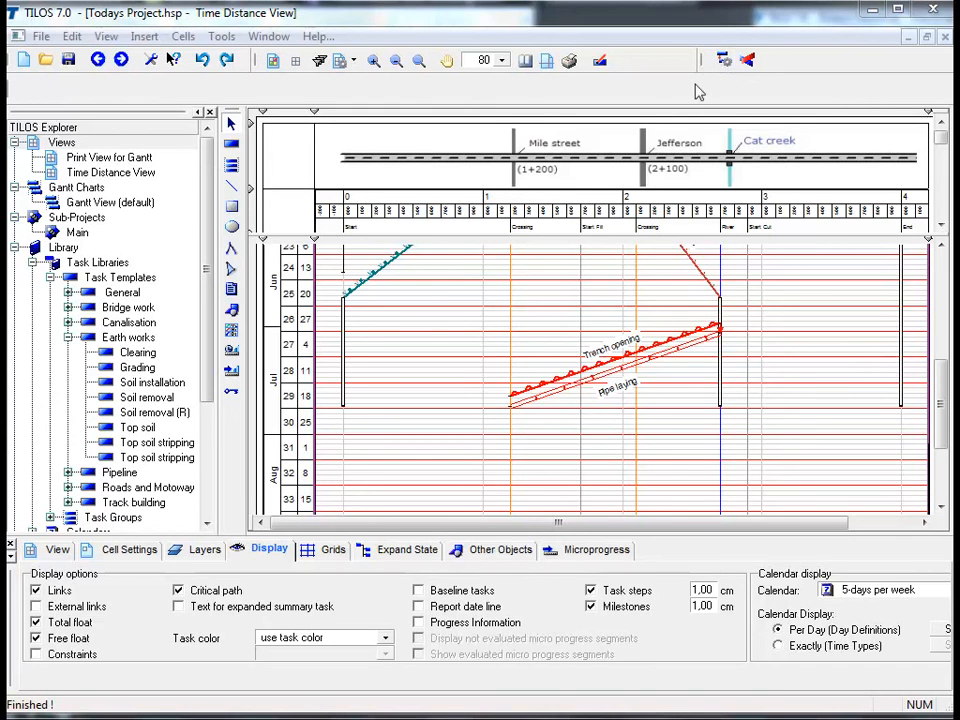
- Link the finish of Soil removal to the start of Trench opening, synchronising start and end distance and speed, and reschedule the project
click(367, 281)
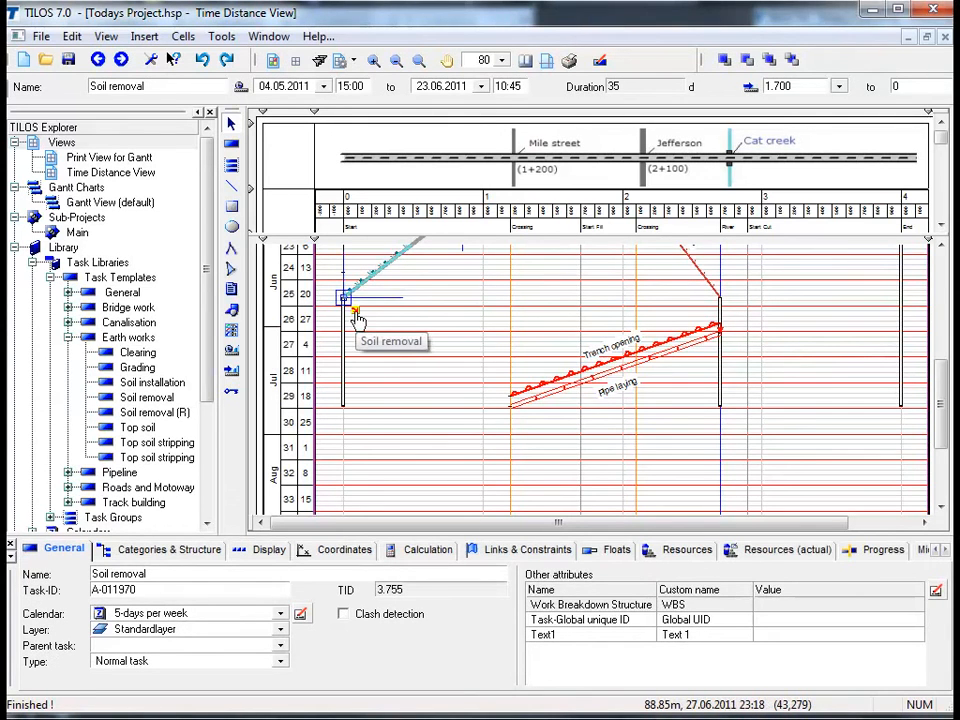
drag(357, 318, 718, 323)
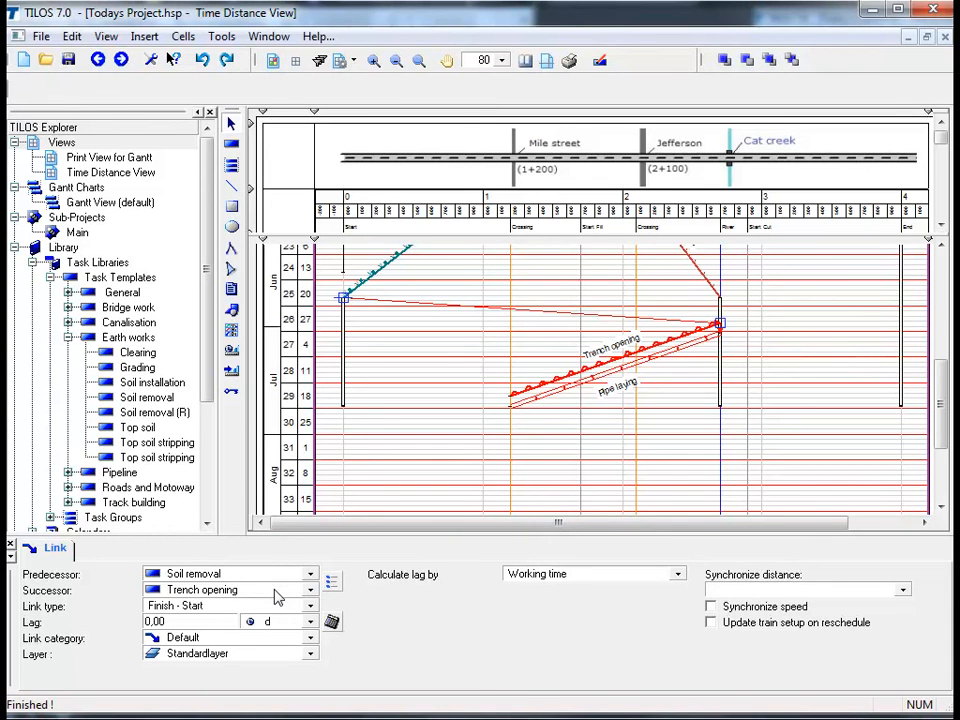
click(484, 368)
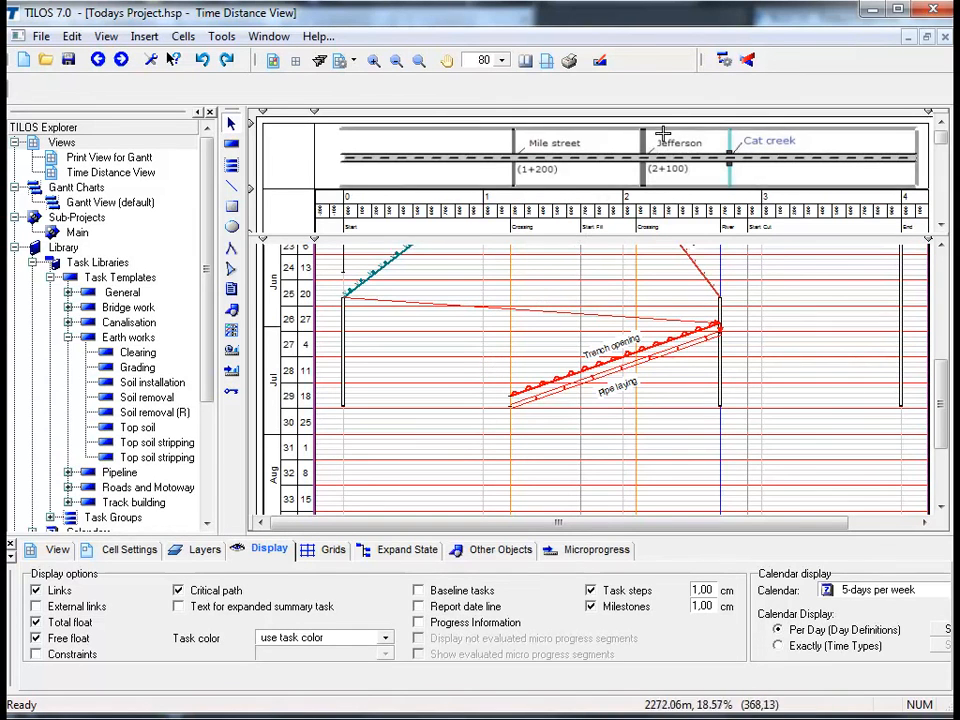
click(727, 63)
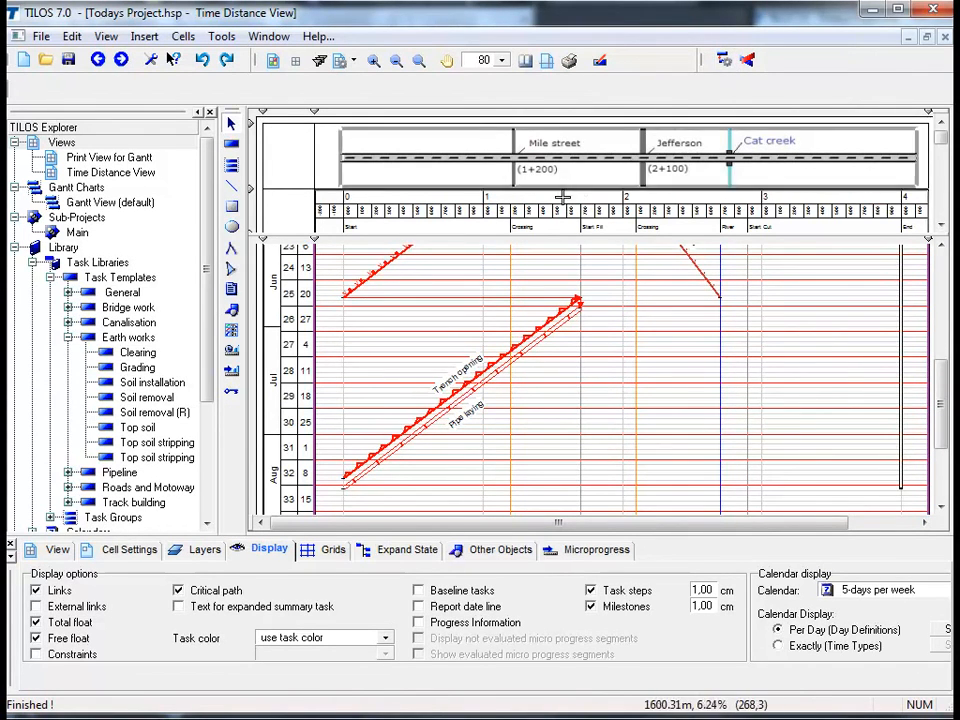
click(494, 304)
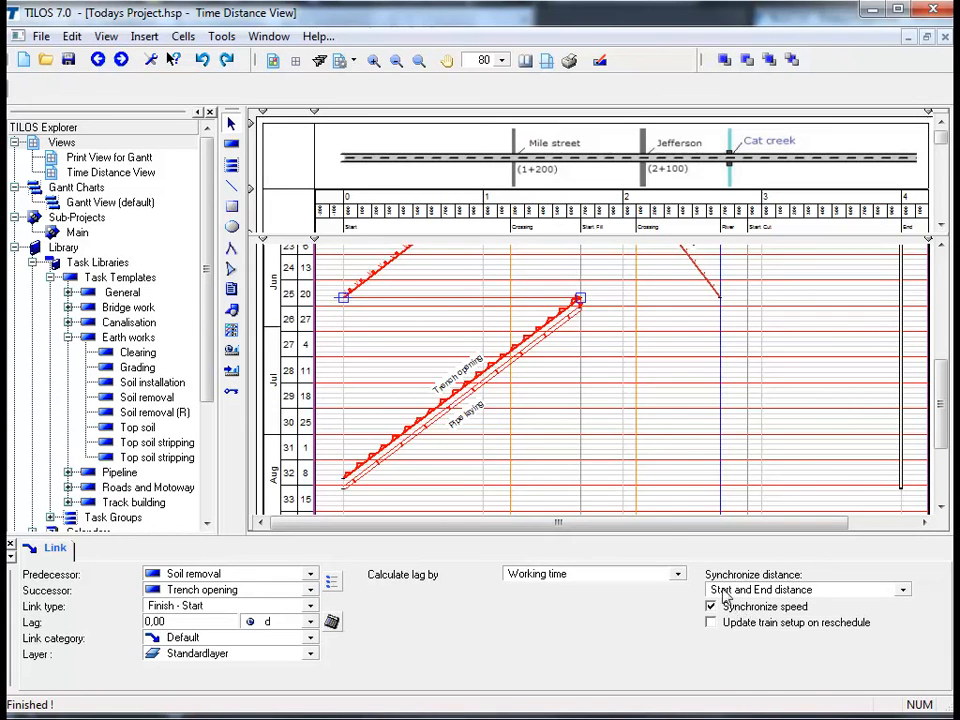
- Try a planned work rate of 15 m/h for the Trench opening task and reschedule the project
click(528, 335)
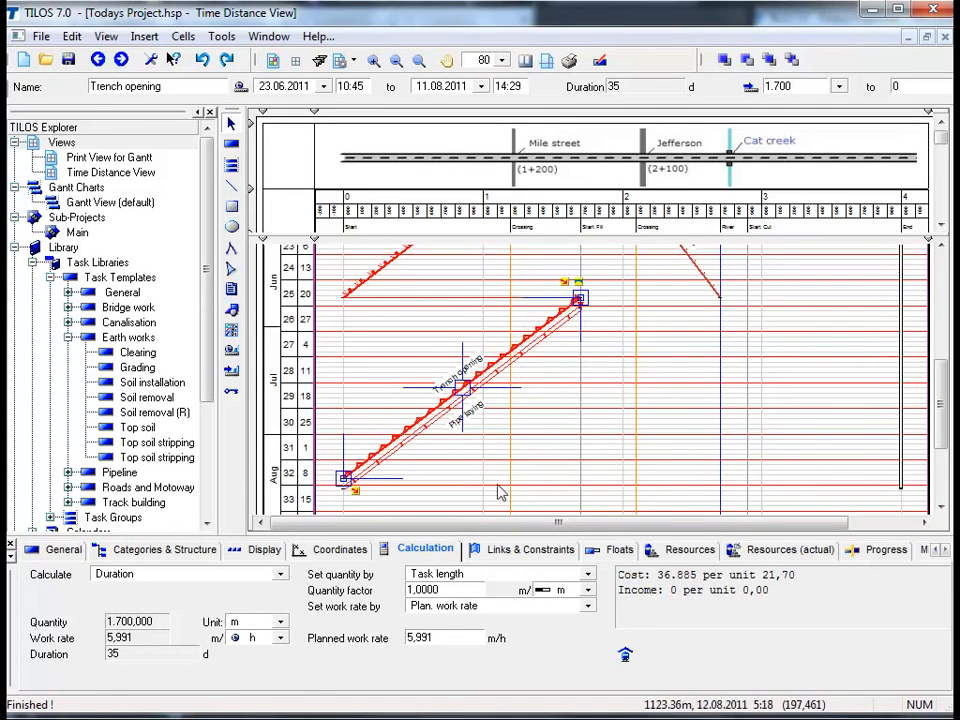
click(451, 637)
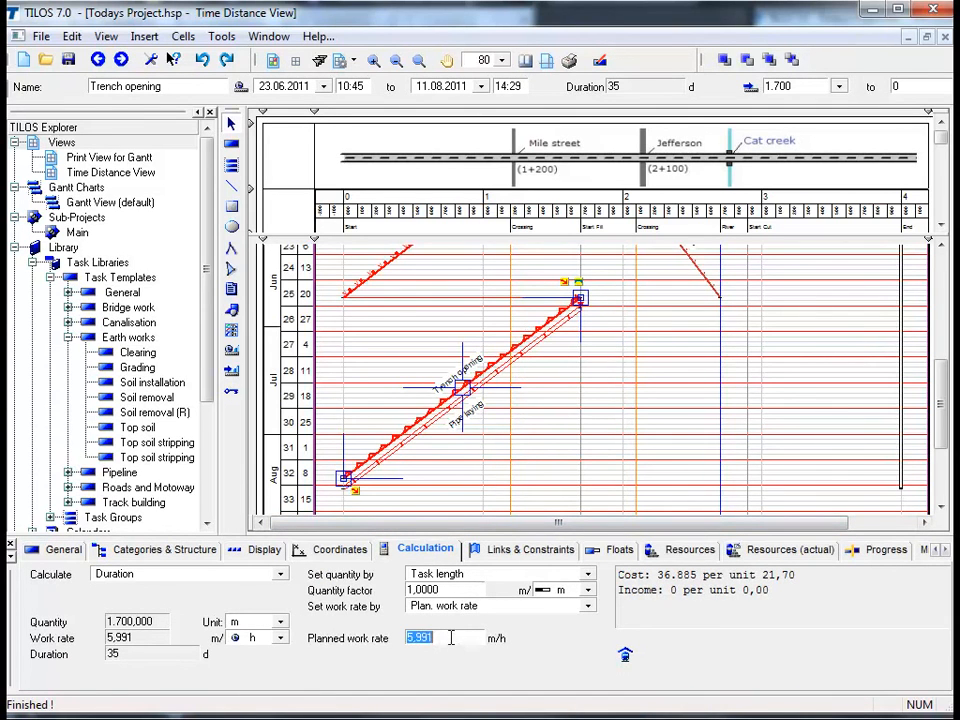
key(BackSpace)
text(15)
click(546, 496)
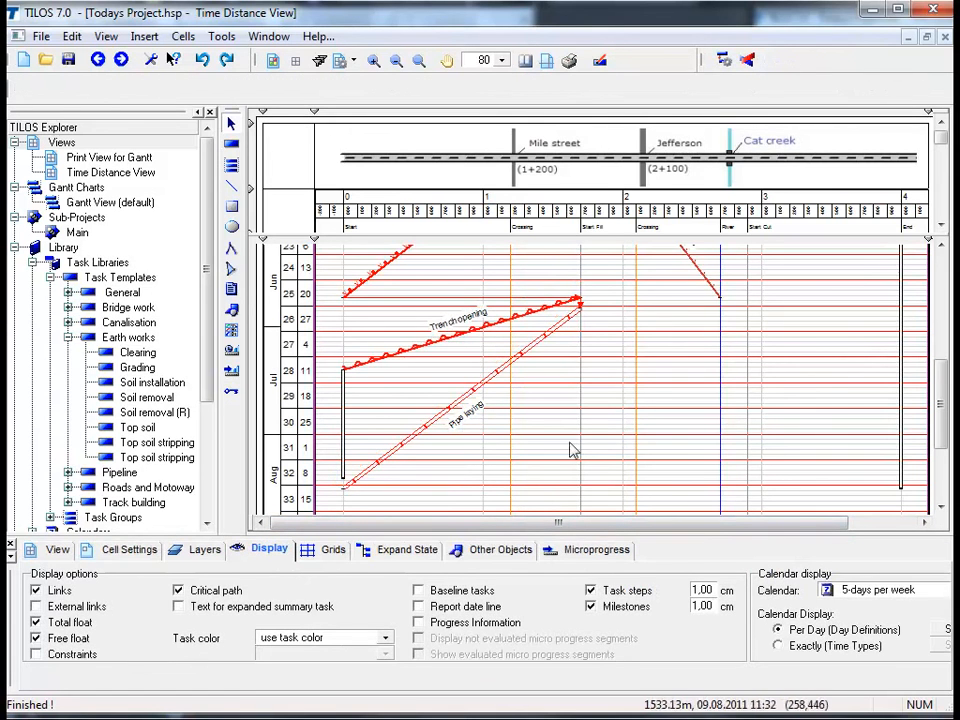
click(724, 62)
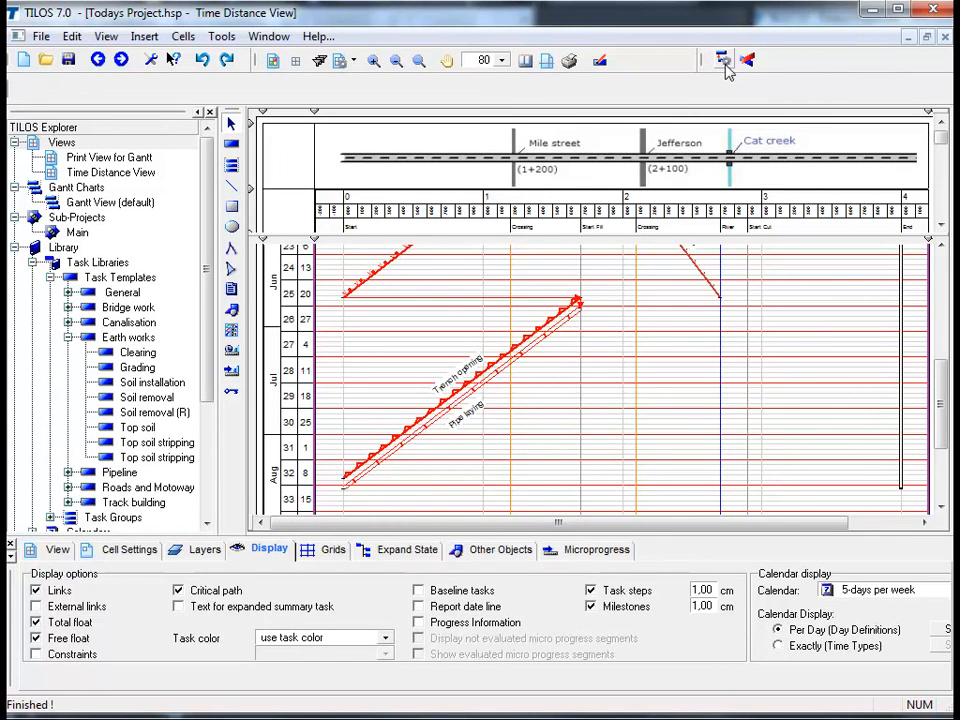
click(544, 439)
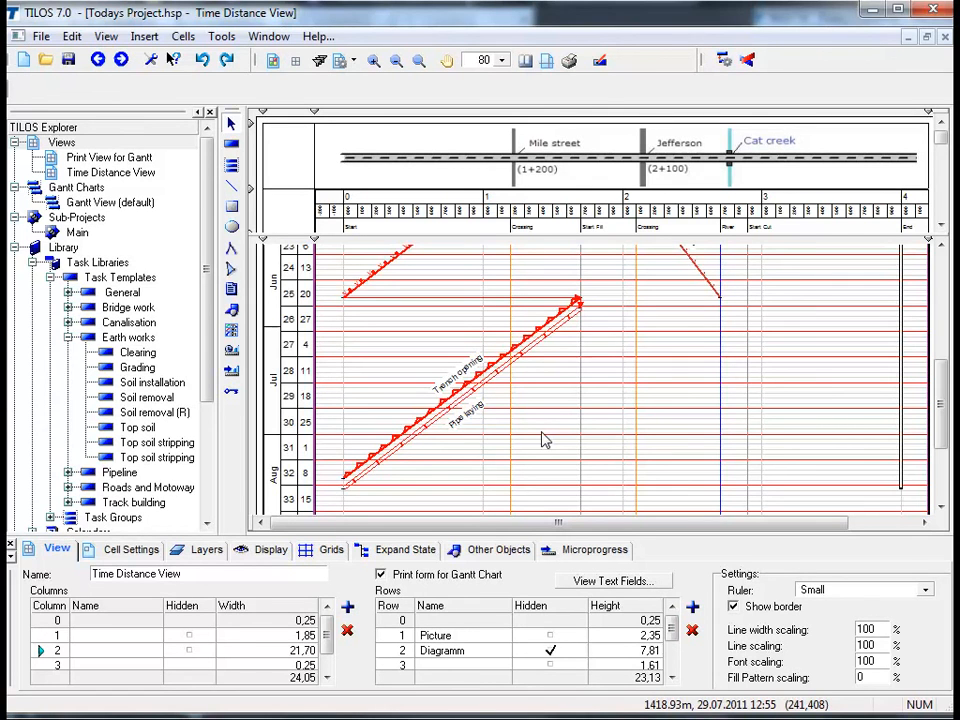
- Copy the Trench opening and Pipe laying tasks together by coordinates from 4.000 to 2.700, starting on 30.06.2011
click(403, 428)
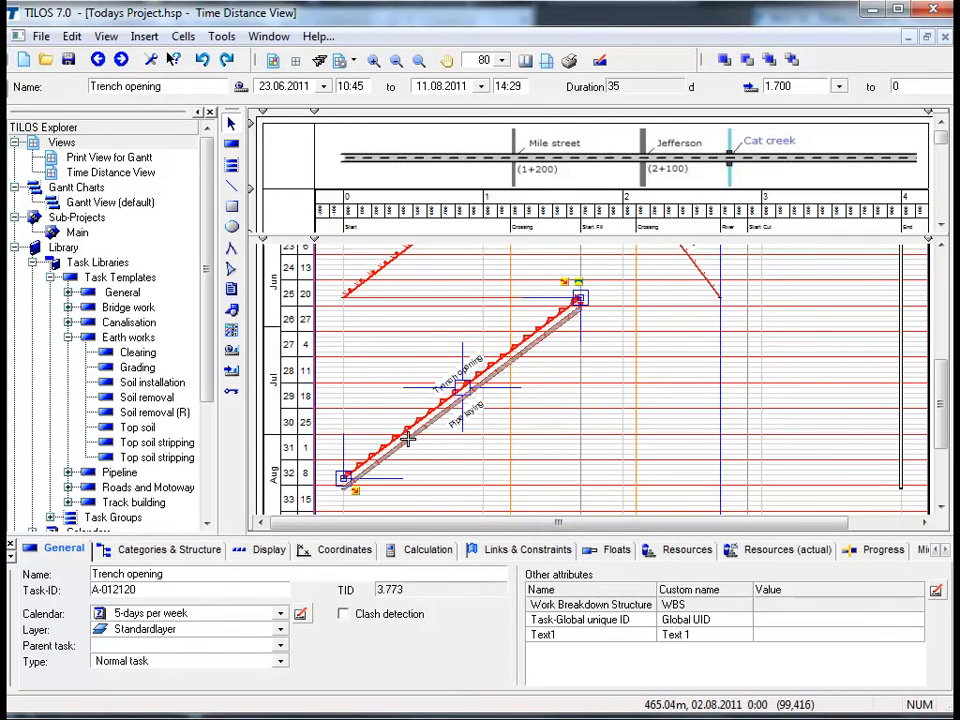
shift+click(407, 438)
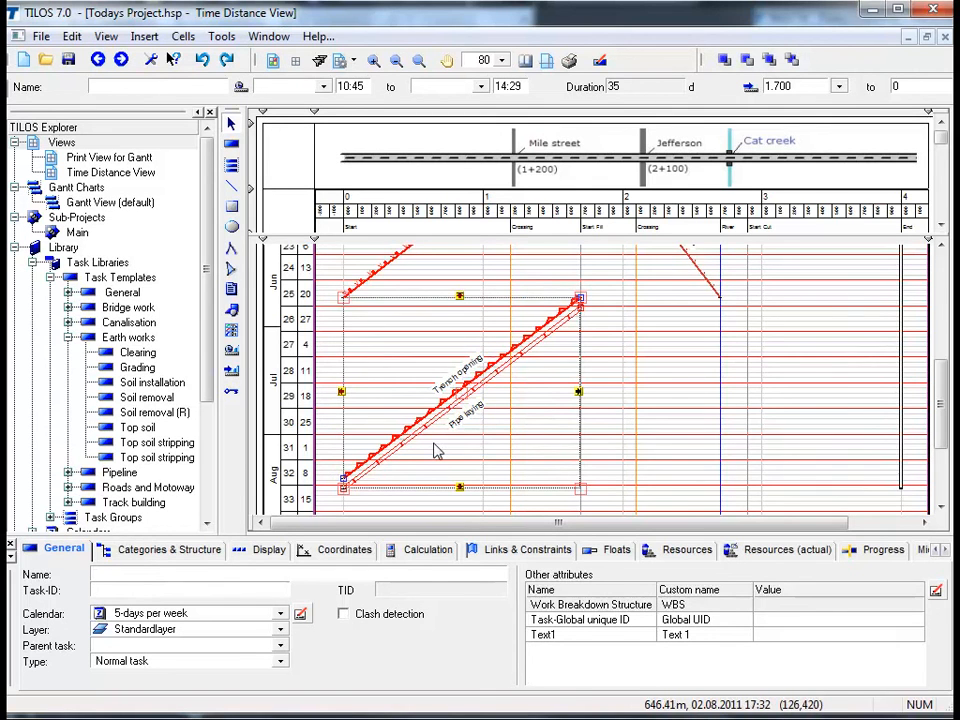
right_click(436, 451)
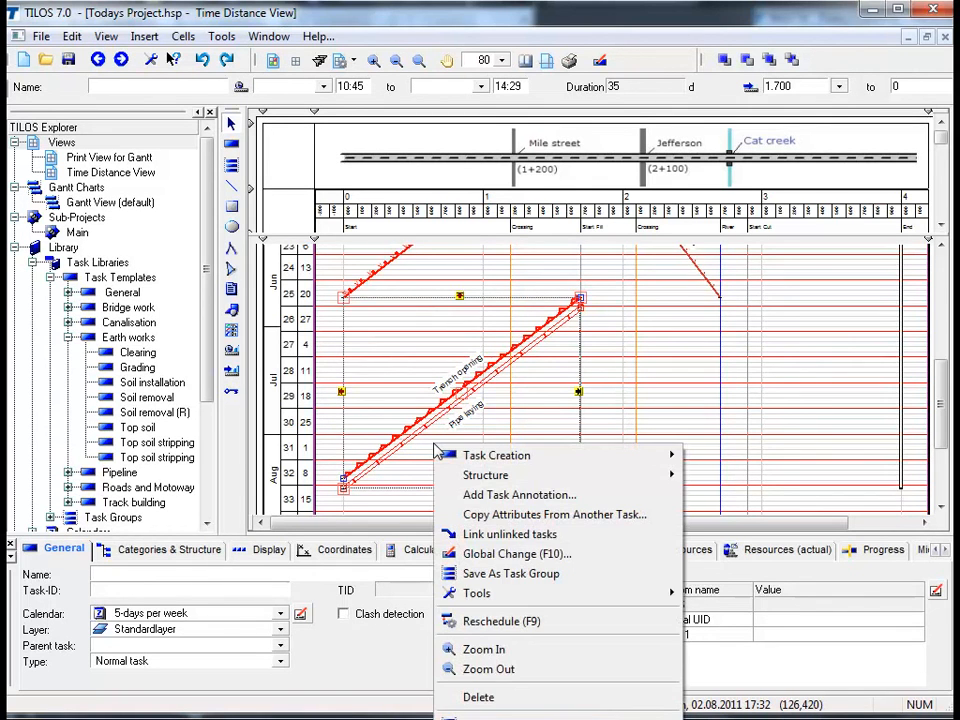
mouse_move(476, 459)
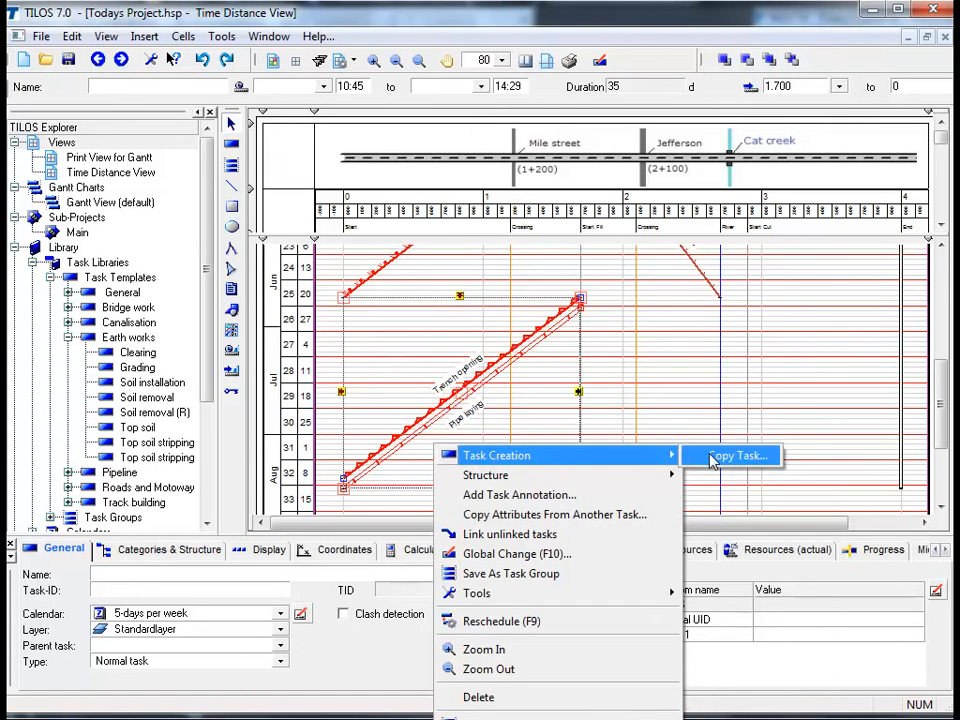
click(713, 459)
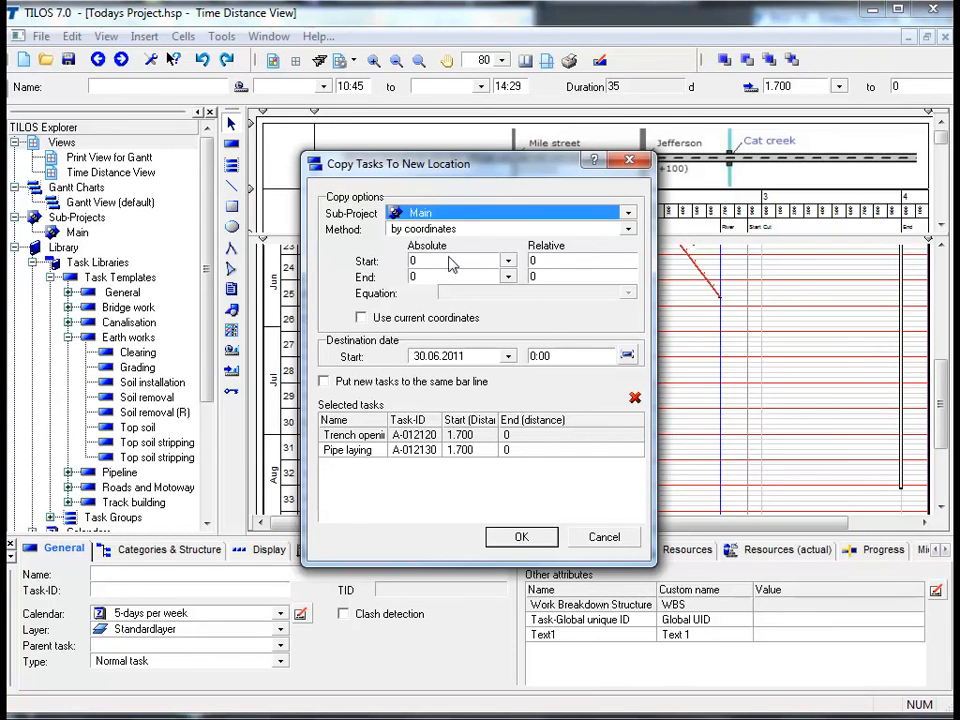
click(449, 261)
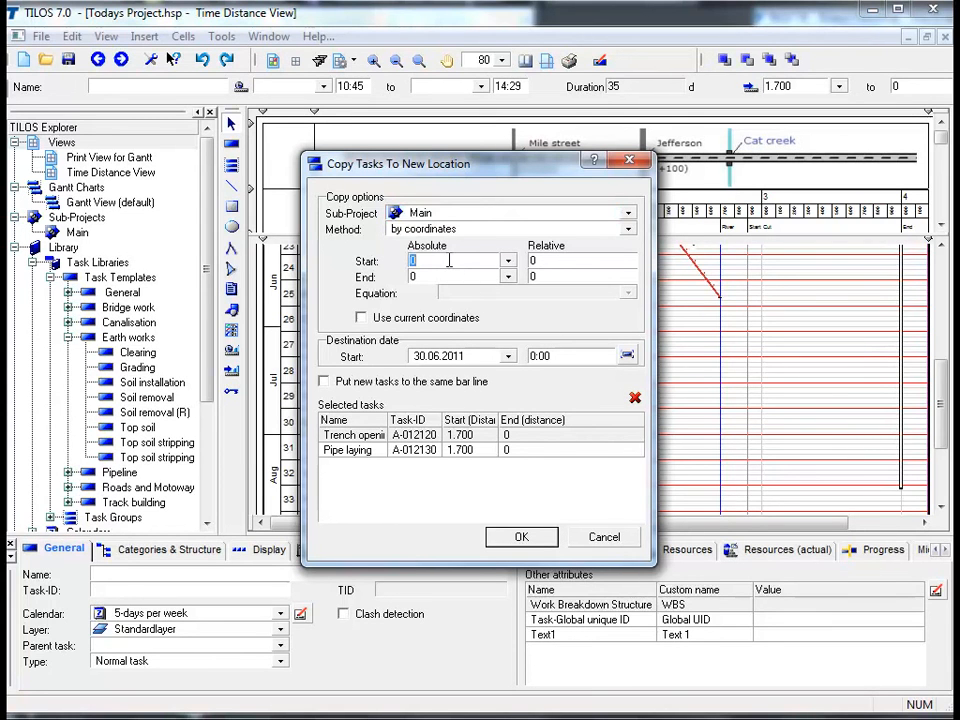
text(4.000)
key(Tab)
key(Tab)
text(2700)
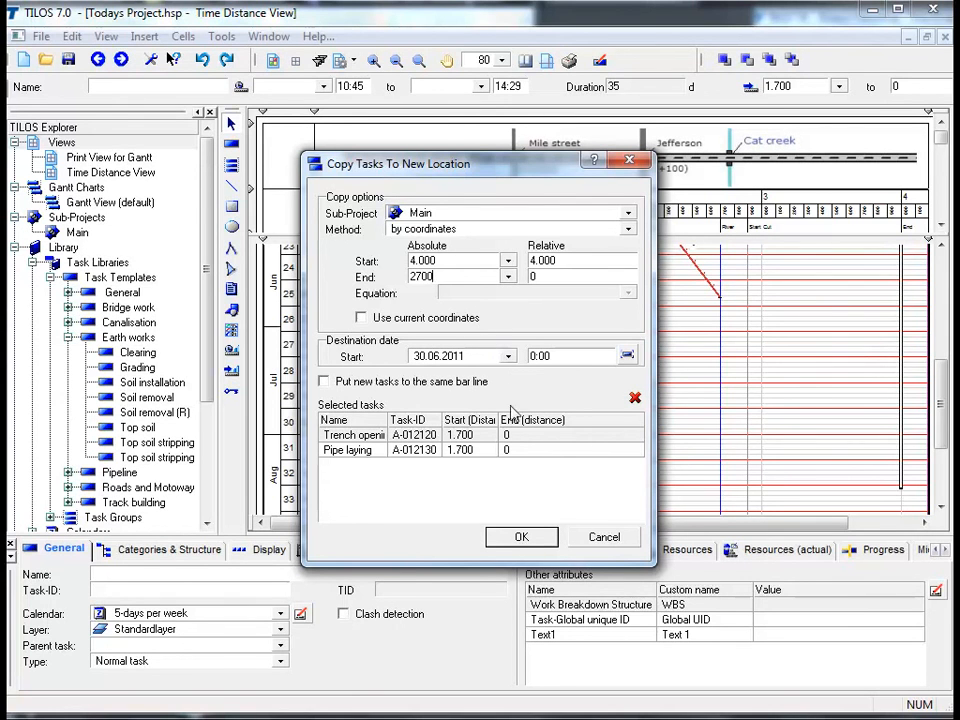
click(542, 540)
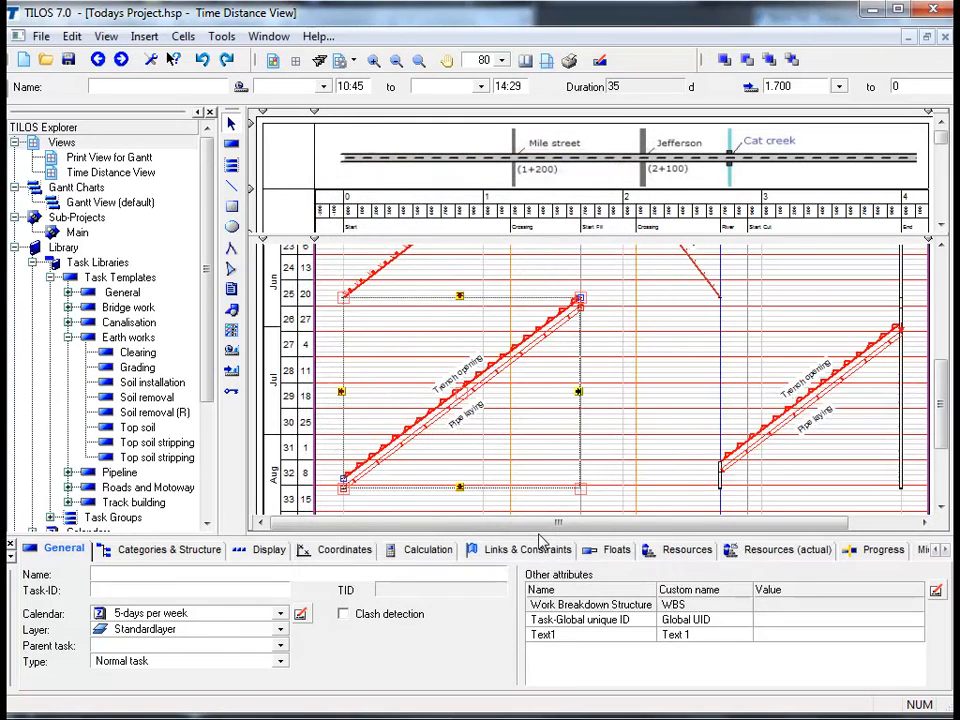
click(636, 450)
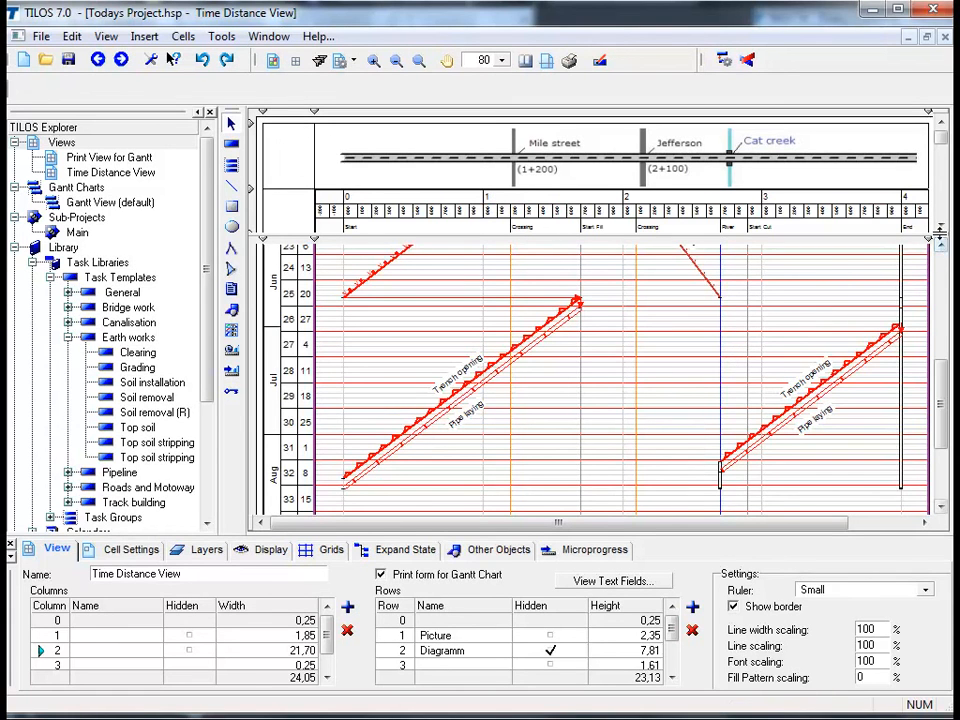
- Remove the split below the distance scale and bring the diagram's beginning in April back into view
drag(937, 234, 937, 113)
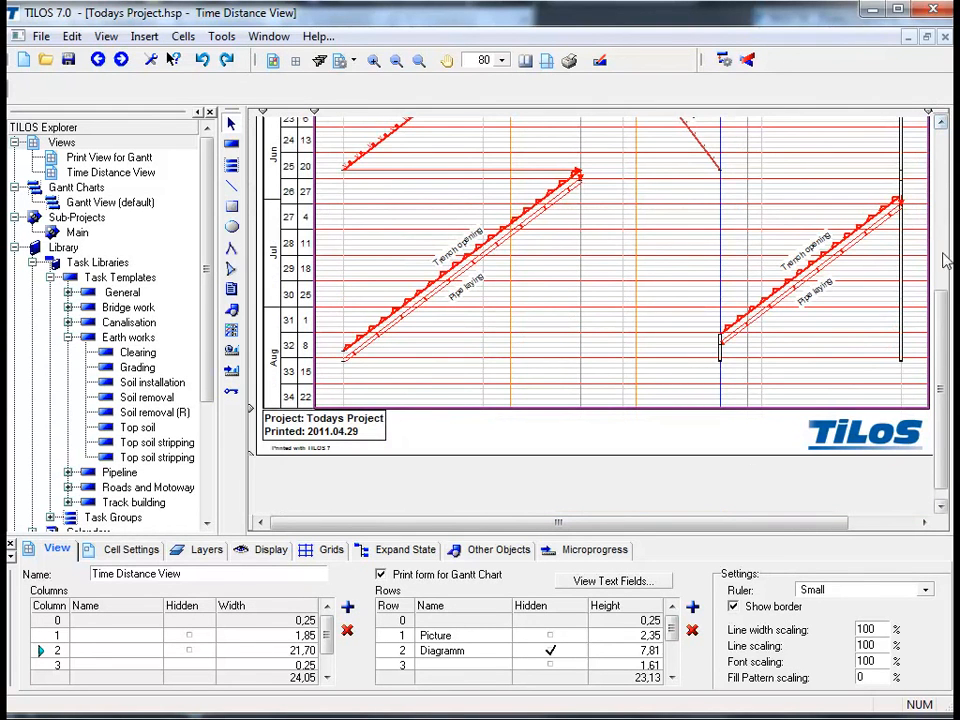
drag(946, 372, 940, 208)
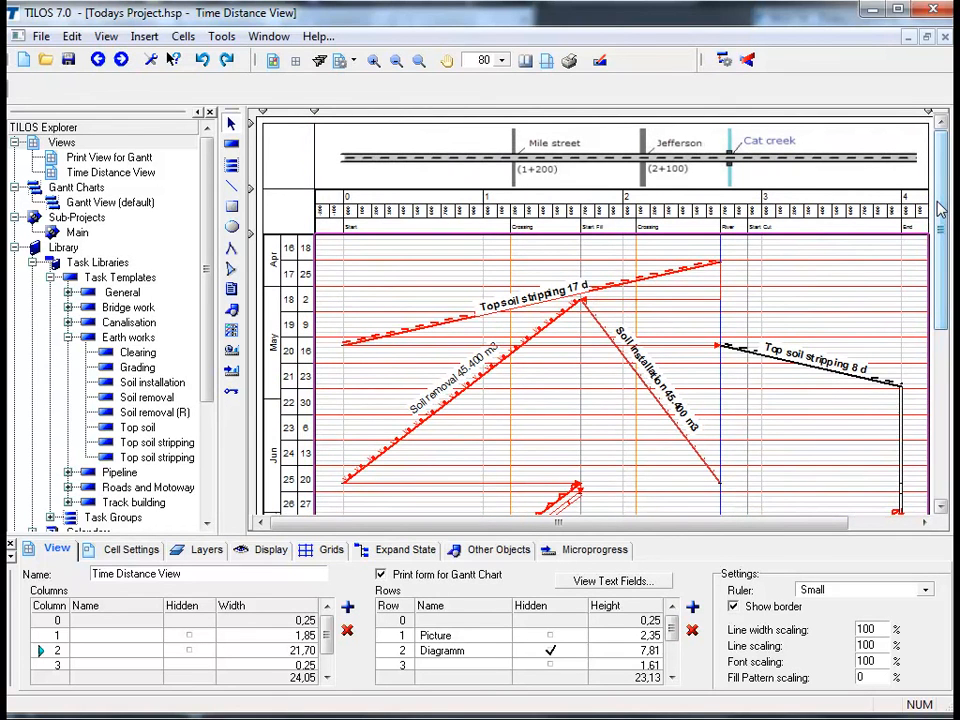